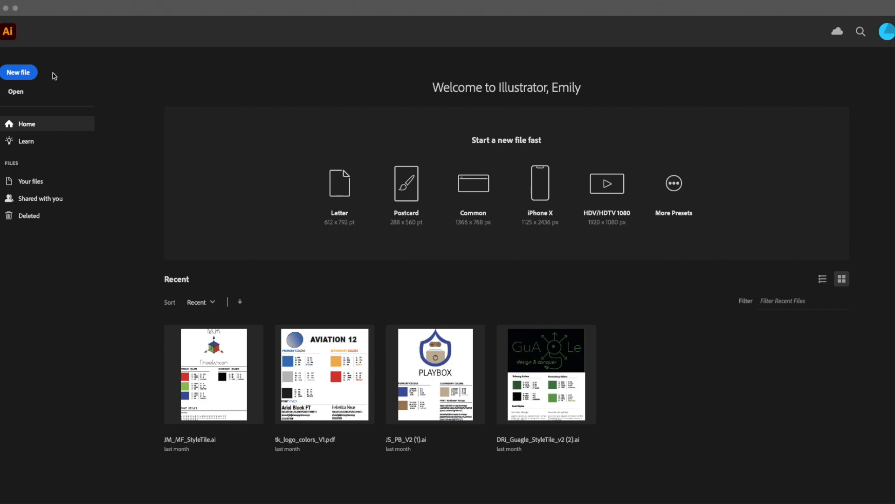
Step: Start a new document from the Print category's Letter preset
{"action": "left_click", "coordinate": [9, 78]}
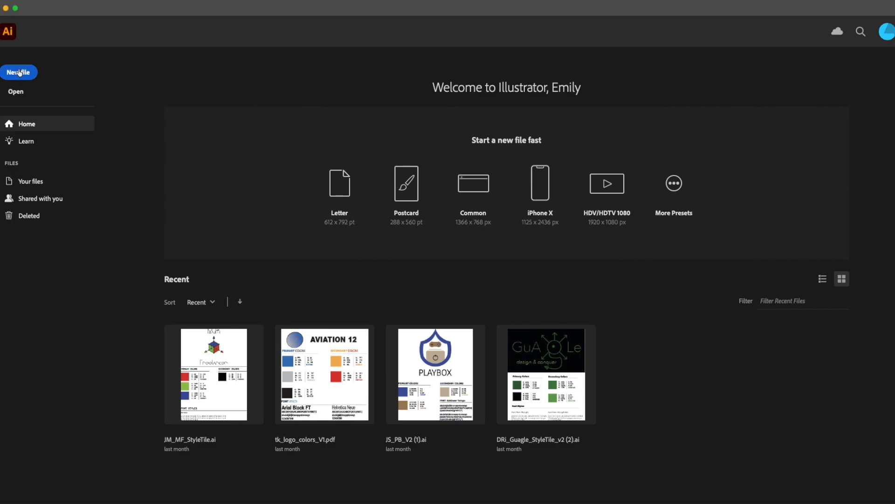
{"action": "left_click", "coordinate": [19, 73]}
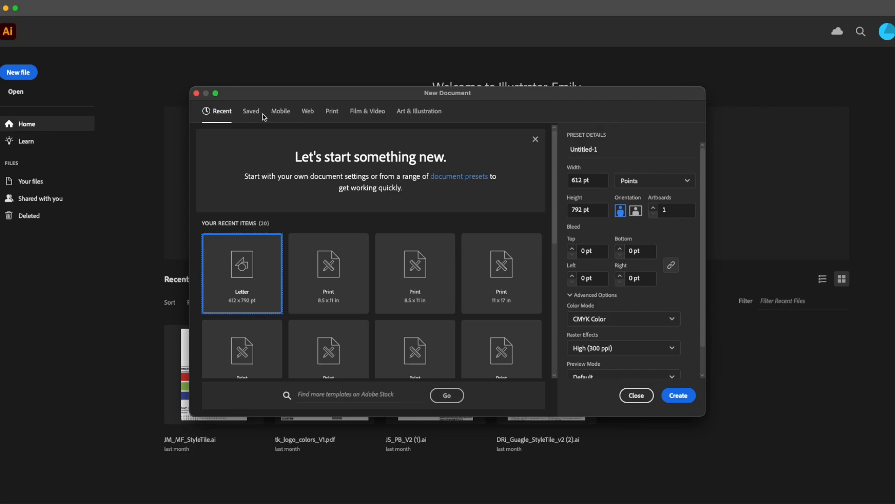
{"action": "left_click", "coordinate": [309, 113]}
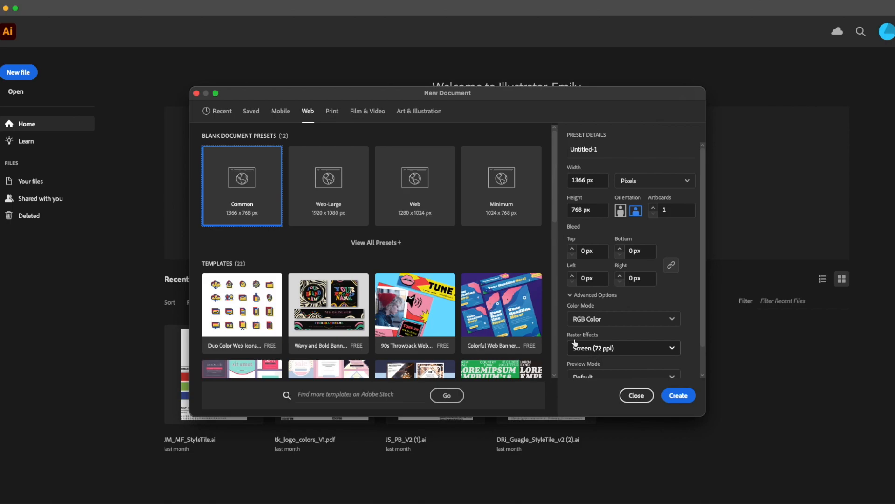
{"action": "left_click", "coordinate": [339, 112]}
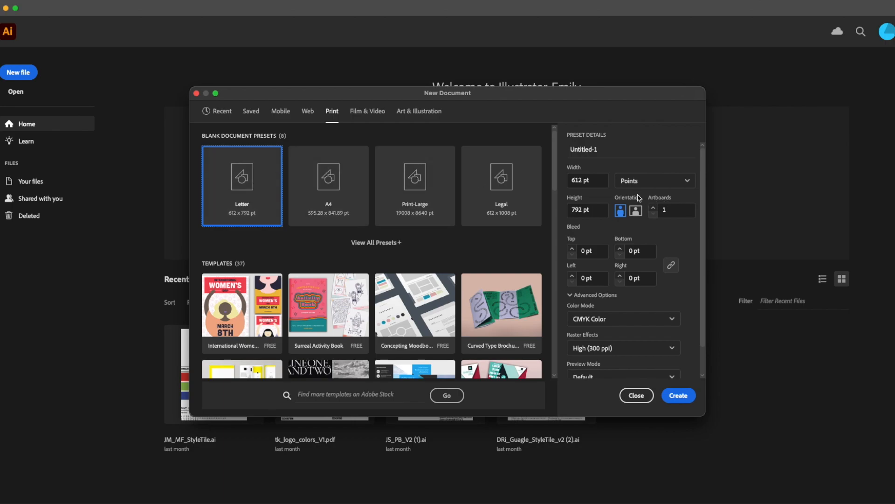
Step: Set the new document's number of artboards to 6
{"action": "left_click", "coordinate": [673, 210]}
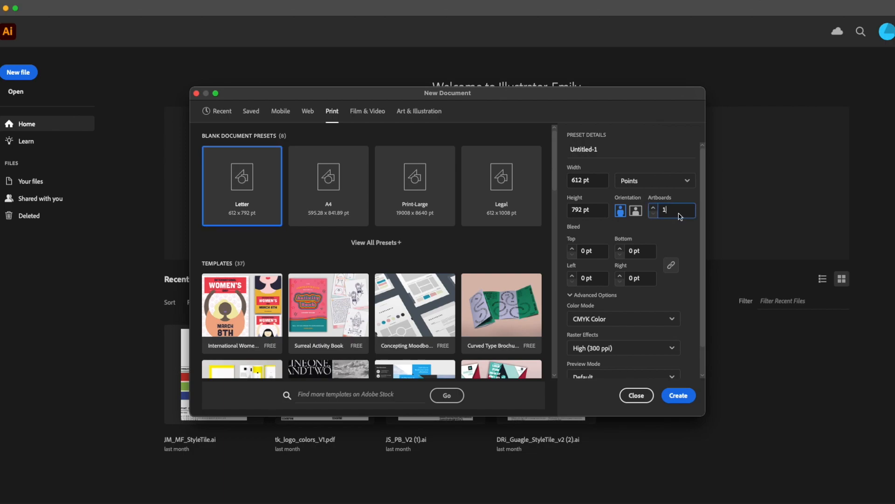
{"action": "left_click", "coordinate": [654, 210]}
{"action": "left_click", "coordinate": [655, 210]}
{"action": "left_click", "coordinate": [654, 210]}
{"action": "left_click", "coordinate": [654, 209]}
{"action": "left_click", "coordinate": [654, 210]}
{"action": "left_click", "coordinate": [653, 214]}
{"action": "left_click", "coordinate": [654, 208]}
Step: Set the document units to inches and create the document
{"action": "left_click", "coordinate": [641, 181]}
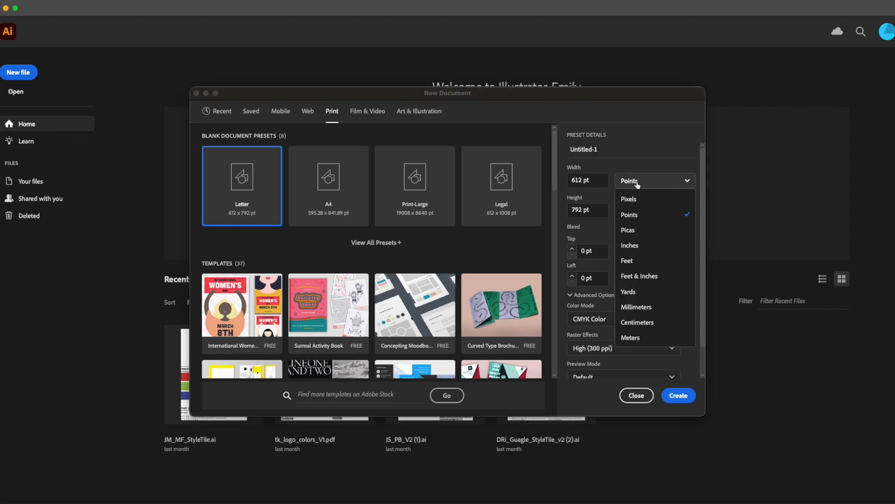
{"action": "left_click", "coordinate": [644, 249]}
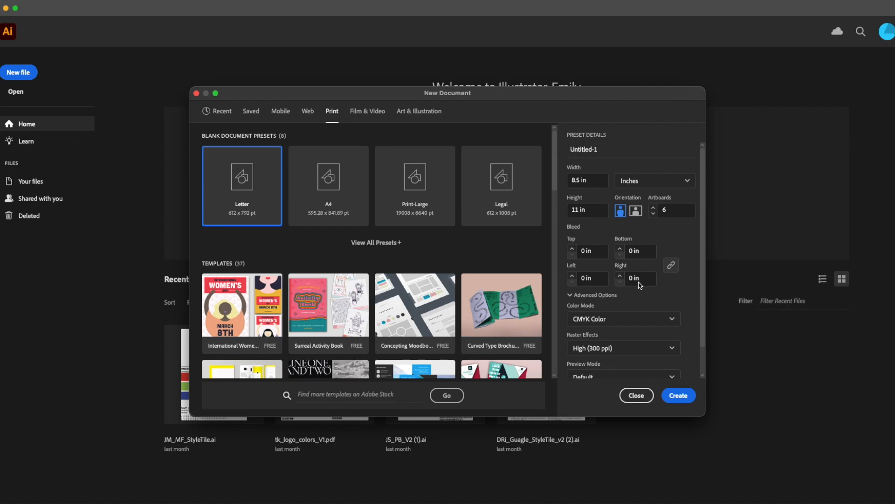
{"action": "left_click", "coordinate": [680, 396]}
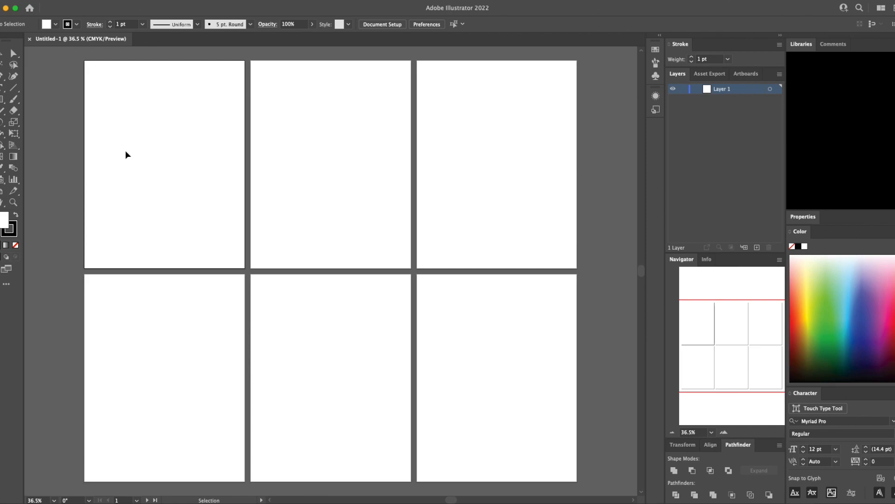
Step: Examine the six-artboard layout up close between the rows and as a whole at 25% zoom
{"action": "key", "text": "super+equal"}
{"action": "key", "text": "super+equal"}
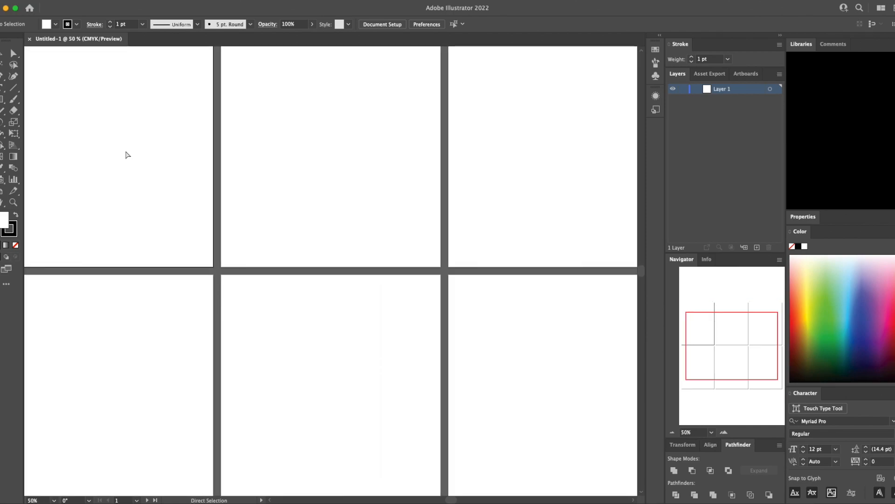
{"action": "key", "text": "super+equal"}
{"action": "key", "text": "super+equal"}
{"action": "key", "text": "super+equal"}
{"action": "key", "text": "super+equal"}
{"action": "key", "text": "super+equal"}
{"action": "key", "text": "super+equal"}
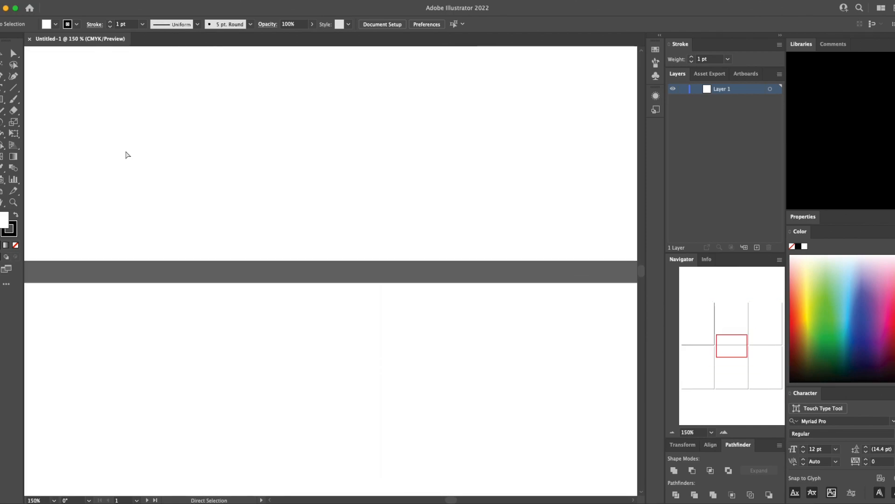
{"action": "key", "text": "super+equal"}
{"action": "key", "text": "super+equal"}
{"action": "key", "text": "super+equal"}
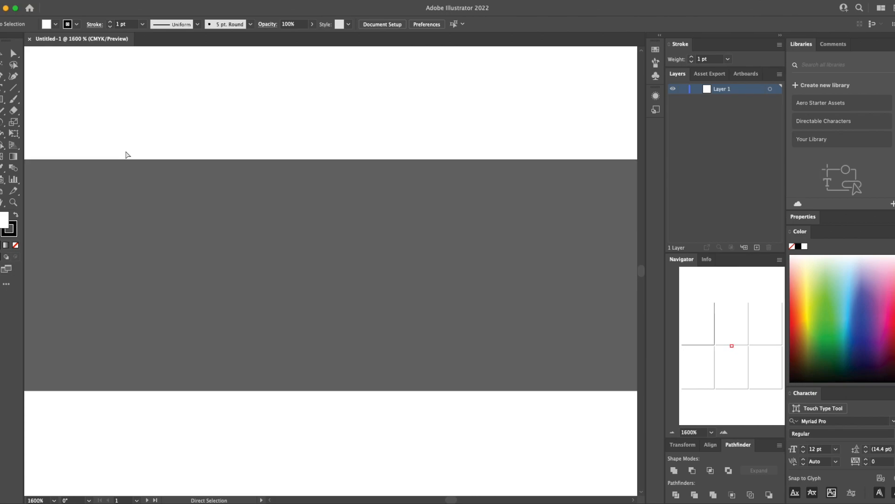
{"action": "key", "text": "super+minus"}
{"action": "key", "text": "super+minus"}
{"action": "key", "text": "super+minus"}
{"action": "key", "text": "super+minus"}
{"action": "key", "text": "super+minus"}
{"action": "key", "text": "super+minus"}
{"action": "key", "text": "super+minus"}
{"action": "key", "text": "super+minus"}
{"action": "key", "text": "super+minus"}
{"action": "key", "text": "super+minus"}
{"action": "key", "text": "super+minus"}
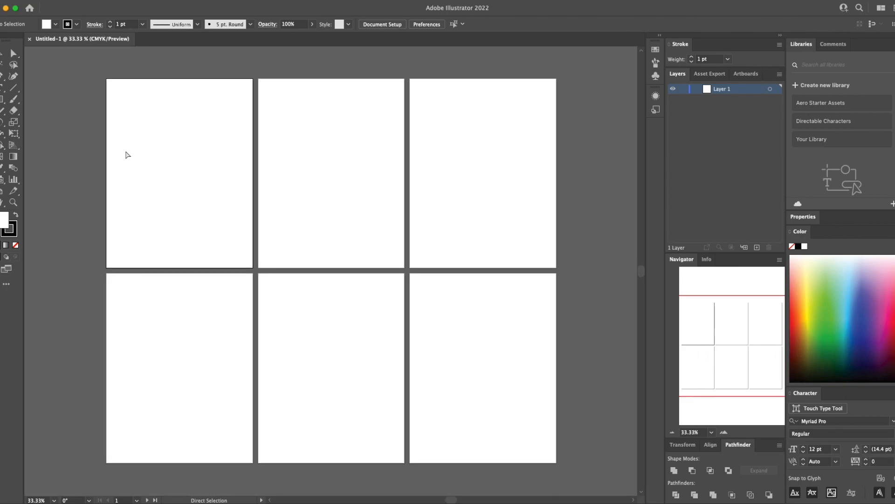
{"action": "key", "text": "super+minus"}
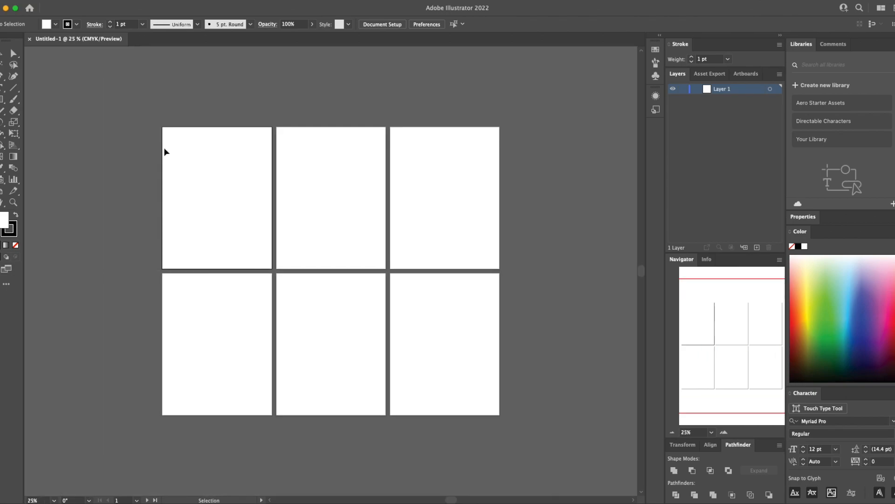
{"action": "left_click_drag", "start_coordinate": [188, 164], "coordinate": [254, 153]}
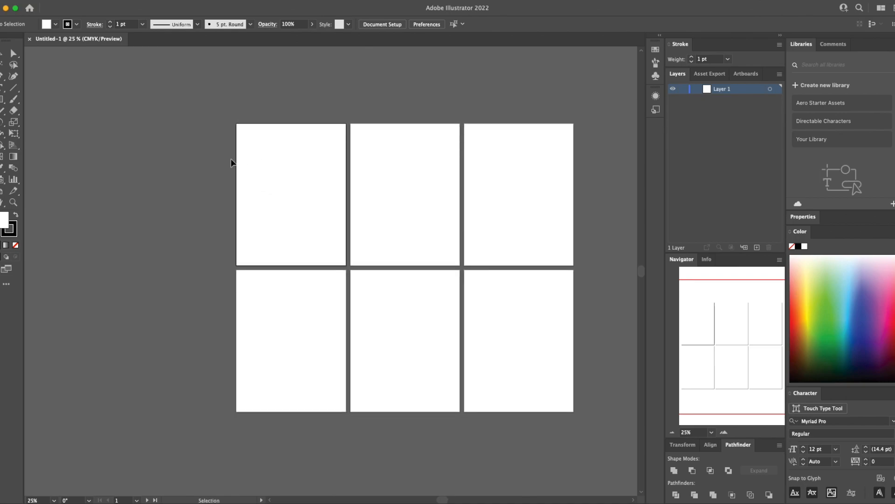
{"action": "key", "text": "space"}
{"action": "left_click_drag", "start_coordinate": [267, 153], "coordinate": [294, 198]}
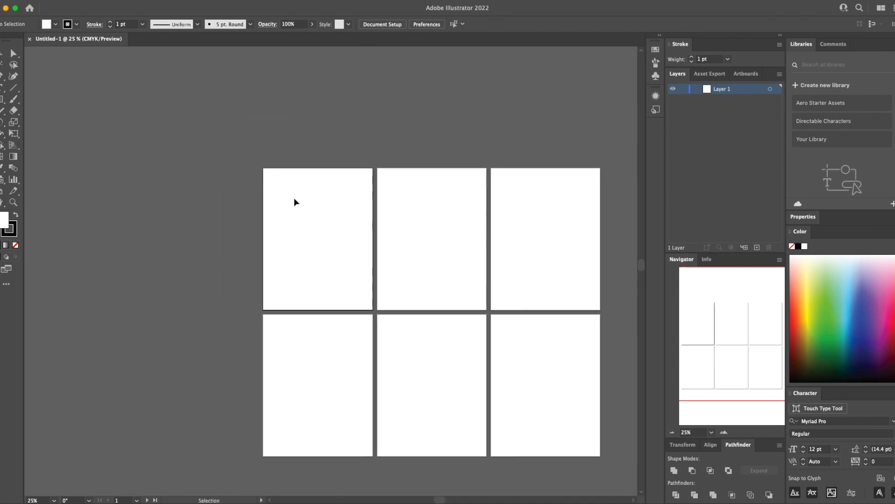
{"action": "key", "text": "space"}
{"action": "left_click_drag", "start_coordinate": [315, 232], "coordinate": [188, 174]}
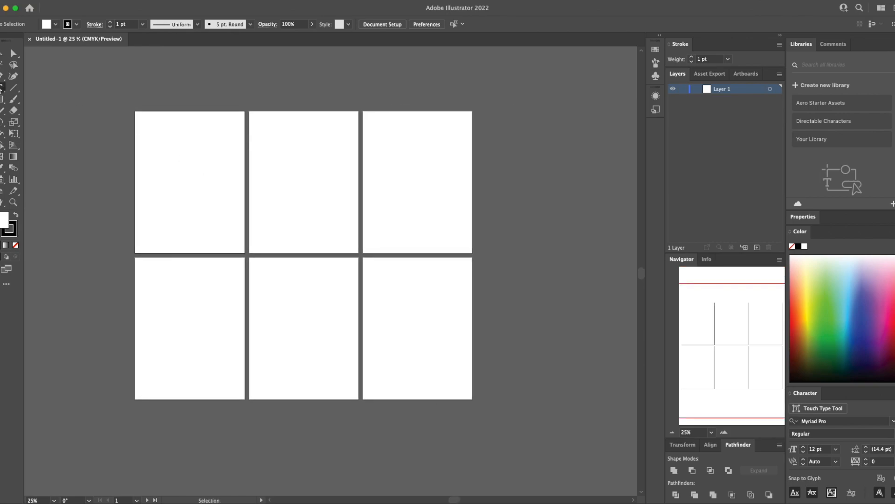
Step: Add a point-text label with the person's name near the upper-right corner of the first artboard
{"action": "key", "text": "t"}
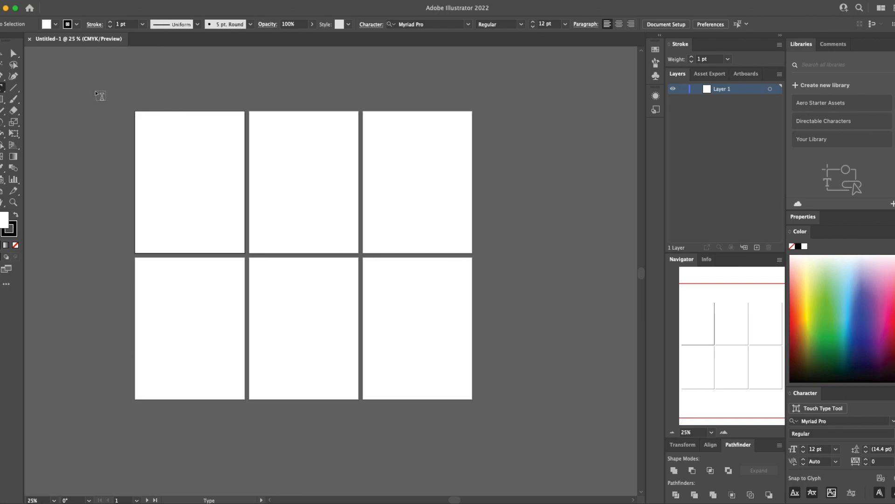
{"action": "left_click", "coordinate": [212, 124]}
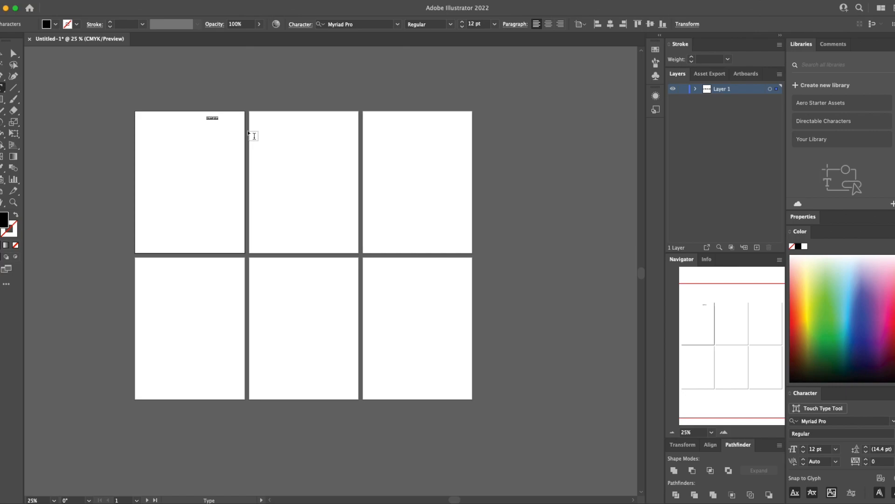
{"action": "type", "text": "Mrs. Haugh"}
Step: Duplicate the name label straight down to the same spot on the artboard below
{"action": "left_click", "coordinate": [13, 53]}
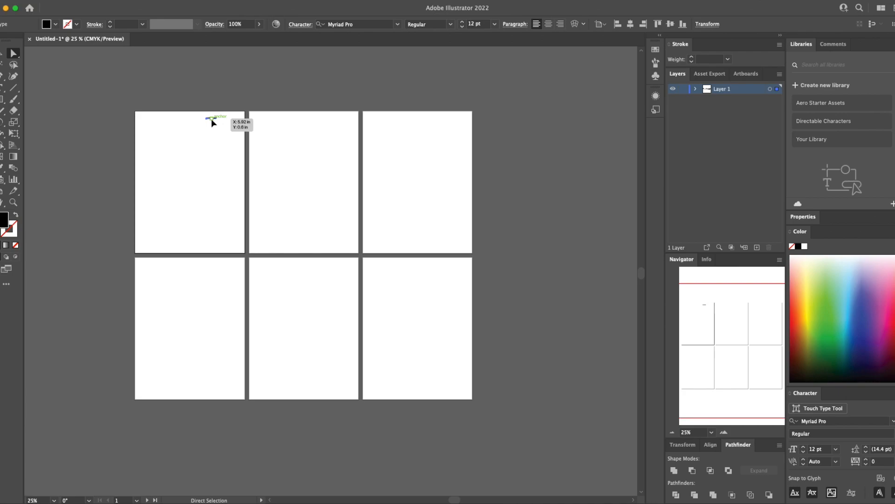
{"action": "left_click_drag", "start_coordinate": [212, 119], "coordinate": [212, 130]}
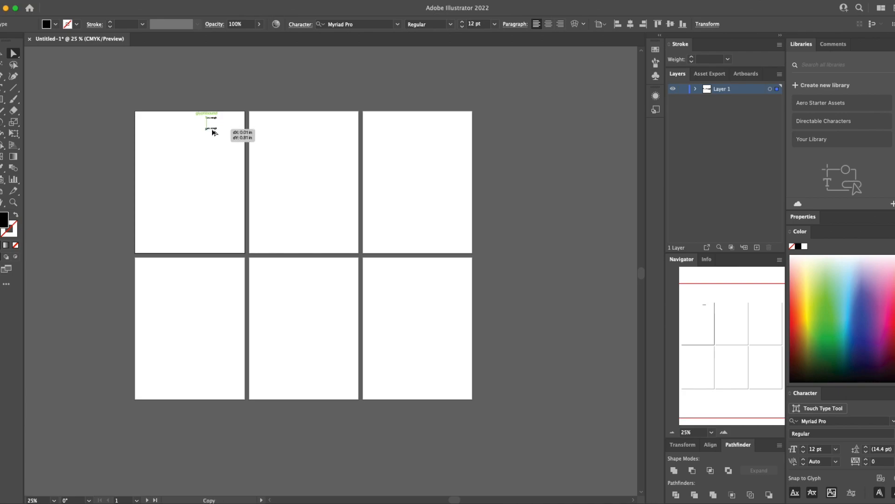
{"action": "left_click_drag", "start_coordinate": [212, 133], "coordinate": [214, 268]}
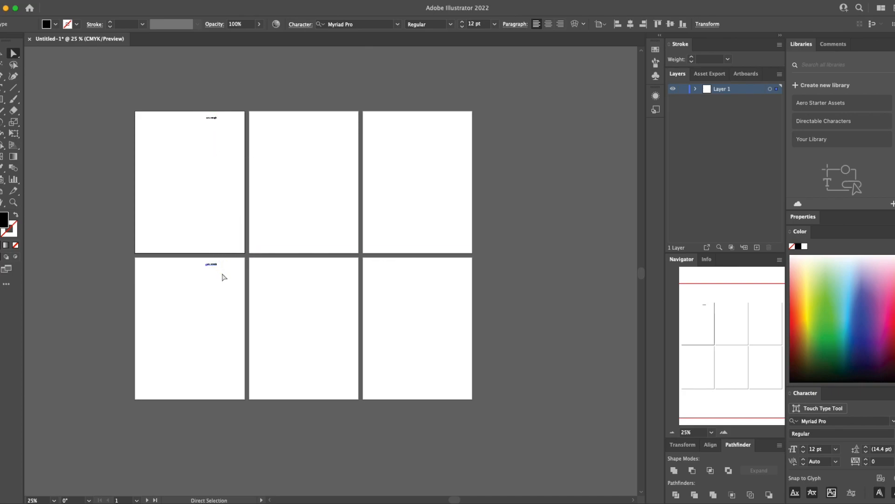
Step: Duplicate both name labels across to the artboards in the second and third columns
{"action": "left_click", "coordinate": [210, 118], "text": "shift"}
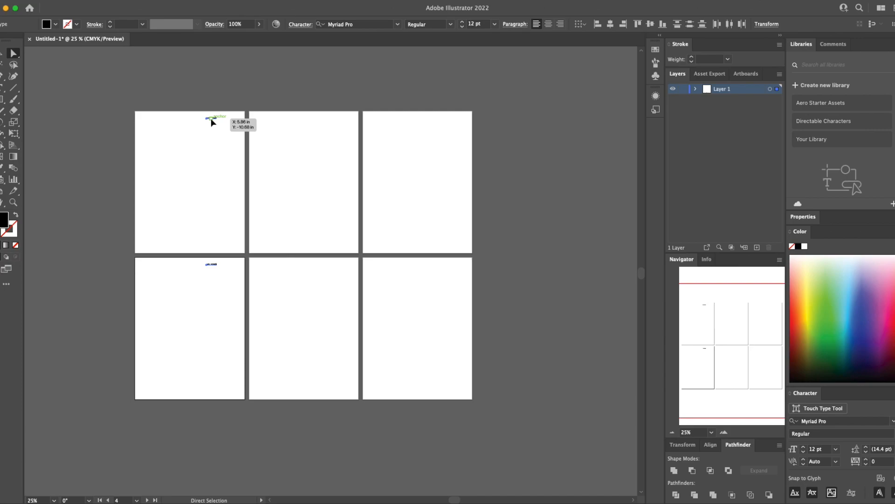
{"action": "left_click_drag", "start_coordinate": [211, 118], "coordinate": [446, 122]}
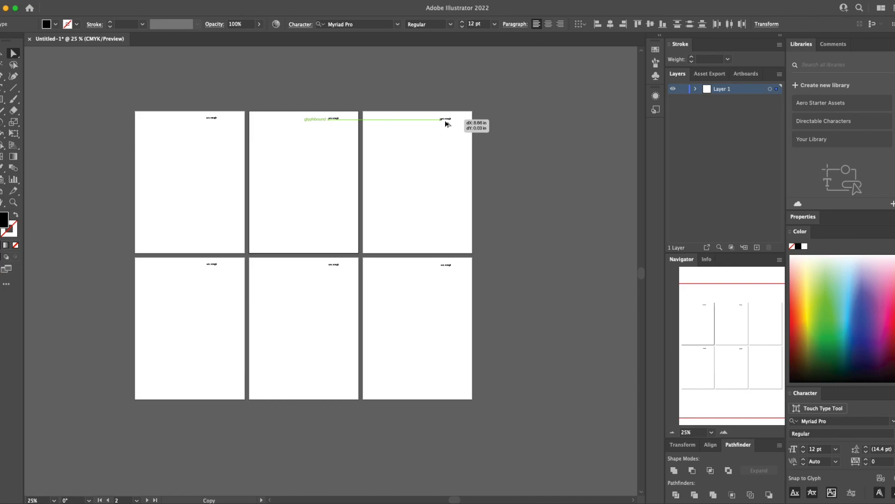
{"action": "left_click_drag", "start_coordinate": [446, 123], "coordinate": [446, 123]}
{"action": "left_click", "coordinate": [376, 77]}
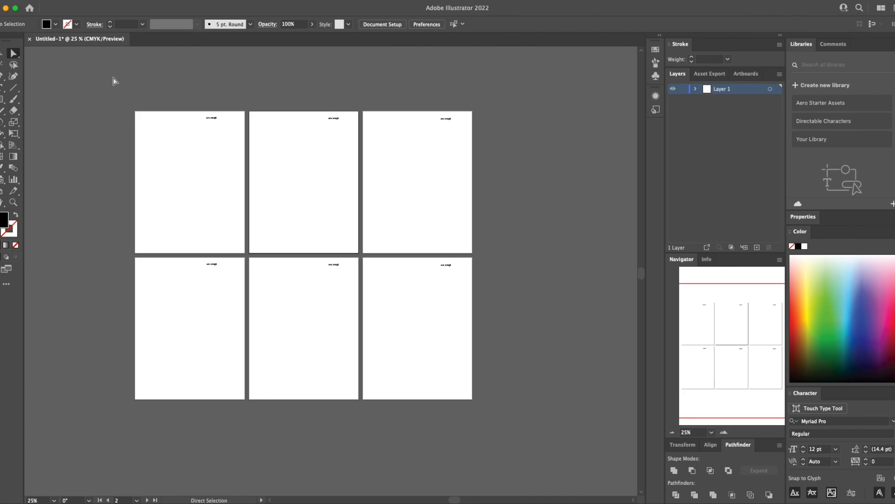
Step: Add a second line of text beneath the name in the label on each of the six artboards
{"action": "left_click", "coordinate": [213, 120]}
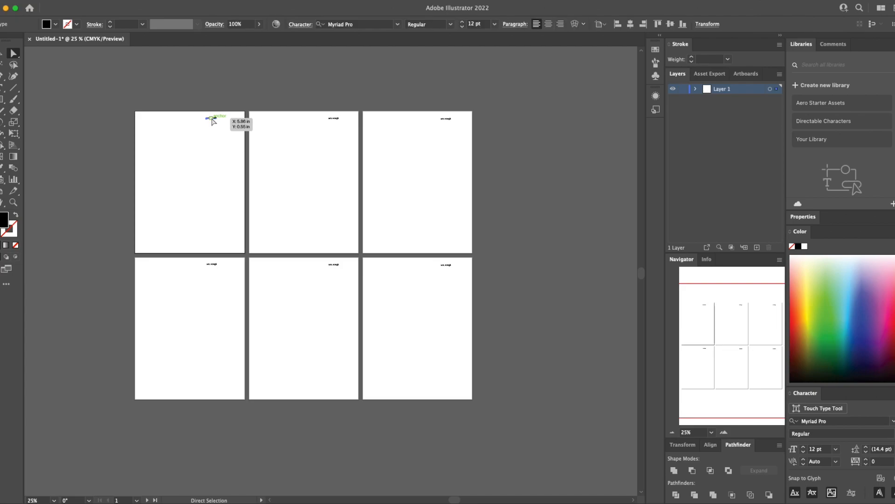
{"action": "double_click", "coordinate": [212, 120]}
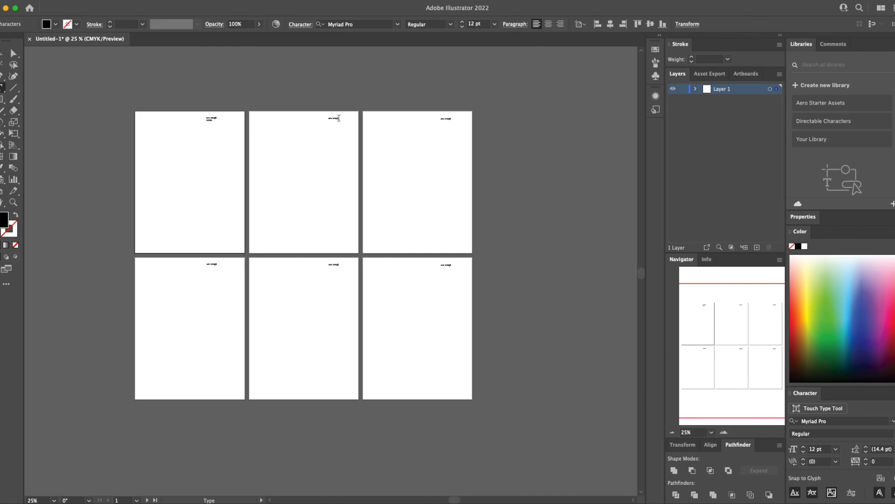
{"action": "left_click", "coordinate": [340, 118]}
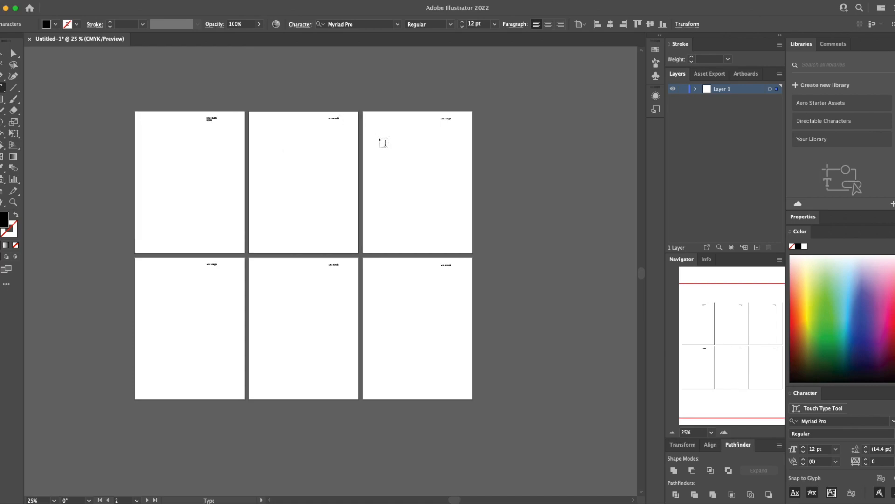
{"action": "left_click", "coordinate": [451, 119]}
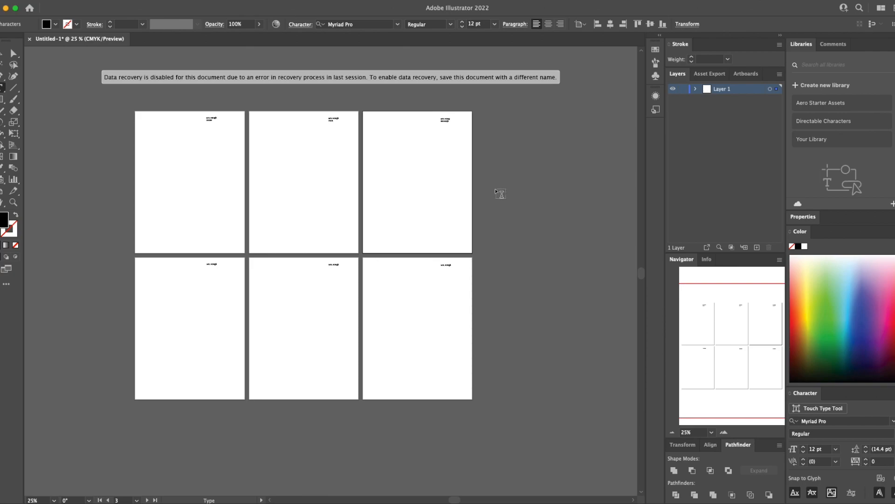
{"action": "left_click", "coordinate": [215, 264]}
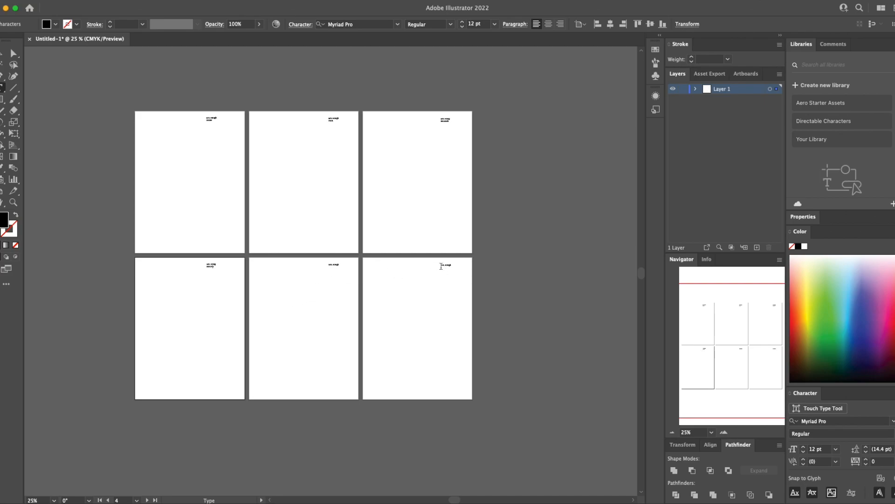
{"action": "left_click", "coordinate": [337, 264]}
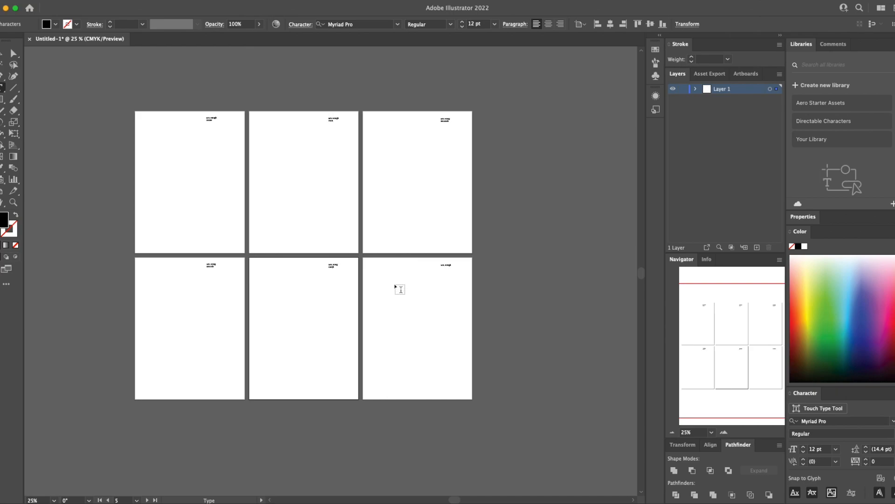
{"action": "left_click", "coordinate": [450, 265]}
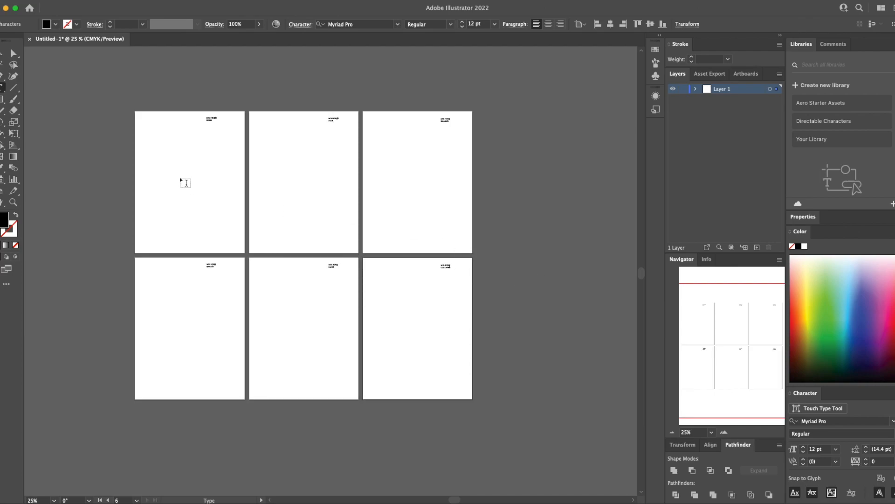
{"action": "left_click", "coordinate": [2, 56]}
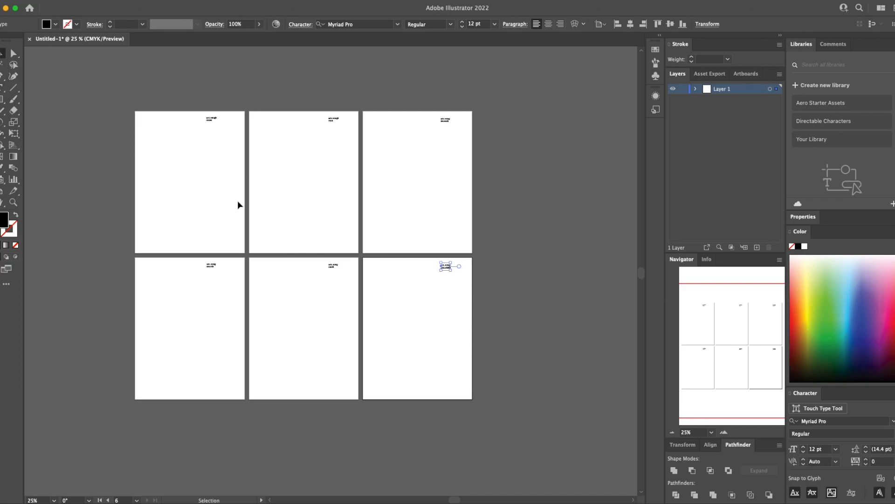
{"action": "left_click", "coordinate": [371, 216]}
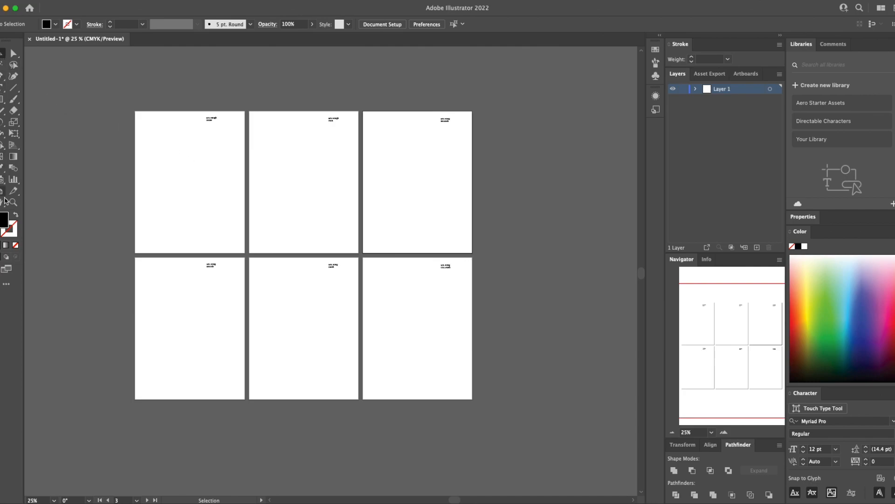
{"action": "key", "text": "a"}
{"action": "left_click", "coordinate": [14, 66]}
{"action": "left_click", "coordinate": [15, 77]}
{"action": "left_click", "coordinate": [18, 88]}
{"action": "left_click", "coordinate": [14, 98]}
{"action": "left_click", "coordinate": [6, 57]}
{"action": "left_click", "coordinate": [13, 110]}
{"action": "left_click", "coordinate": [2, 99]}
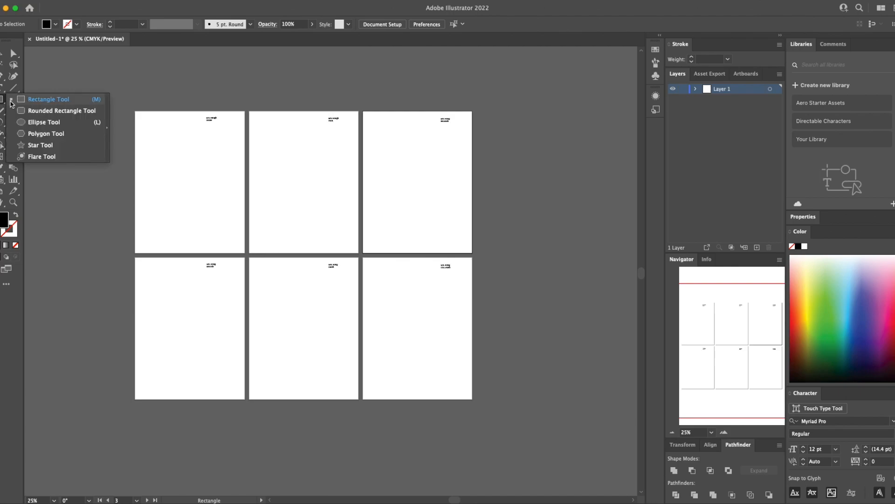
{"action": "left_click", "coordinate": [39, 123]}
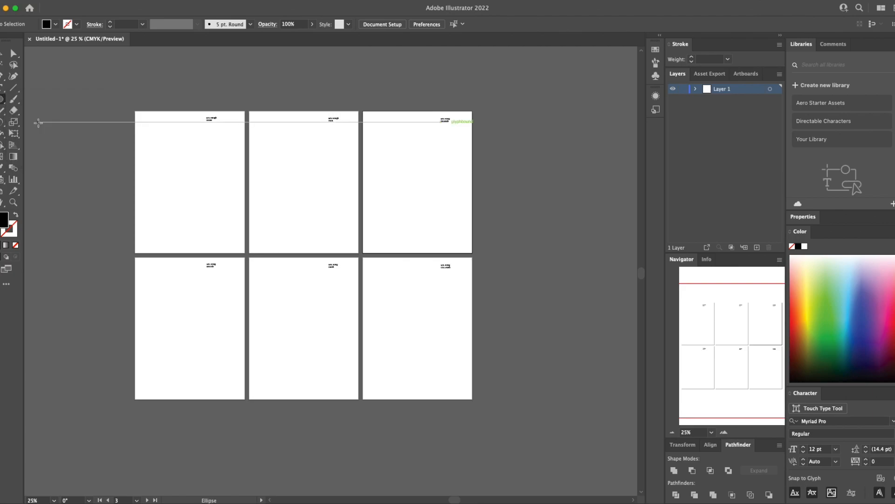
{"action": "left_click", "coordinate": [2, 55]}
{"action": "left_click", "coordinate": [13, 54]}
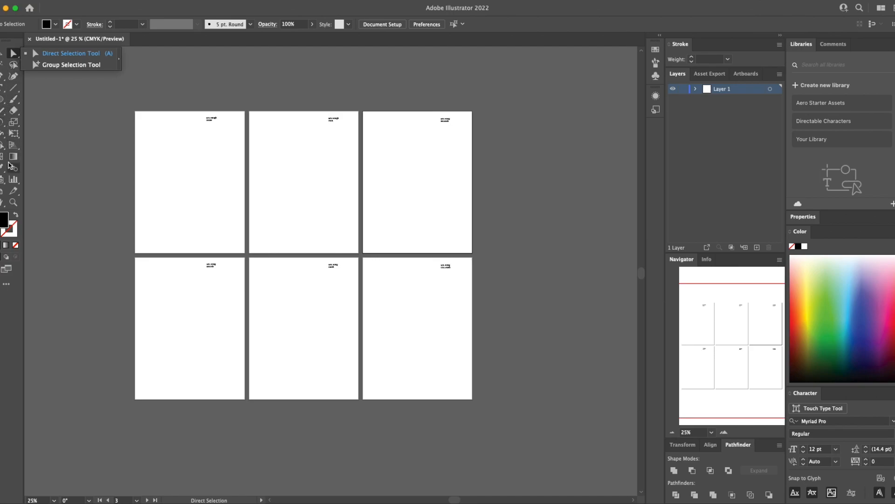
{"action": "left_click", "coordinate": [3, 101]}
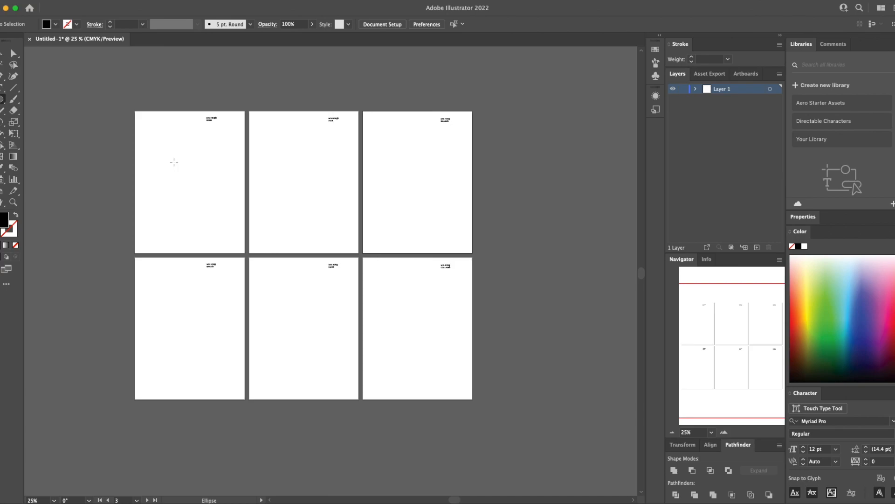
{"action": "key", "text": "super+equal"}
{"action": "key", "text": "super+equal"}
{"action": "key", "text": "super+equal"}
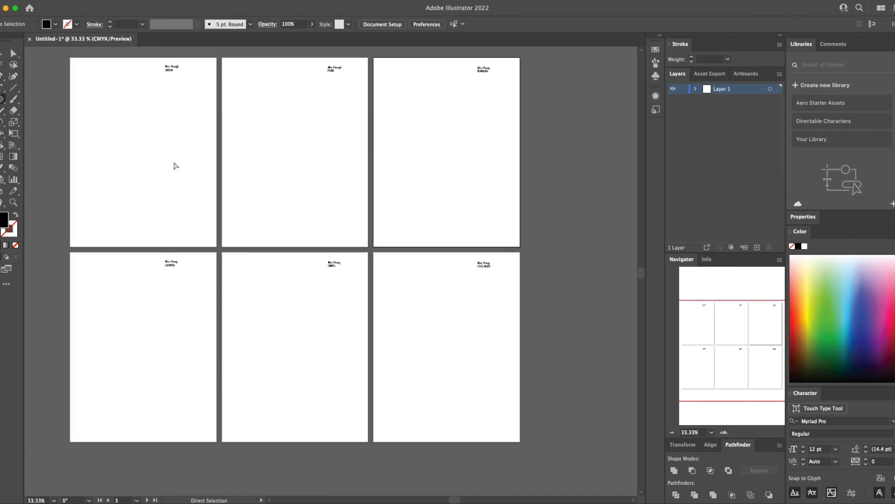
{"action": "left_click_drag", "start_coordinate": [136, 121], "coordinate": [417, 352]}
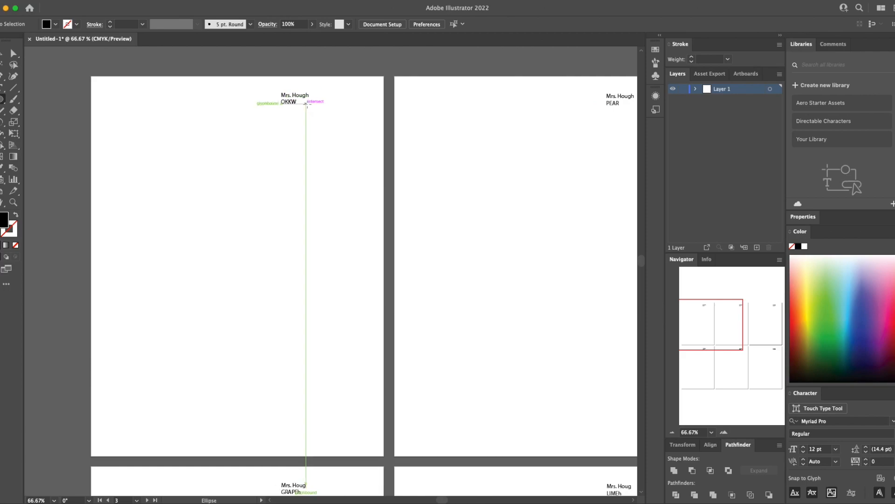
{"action": "left_click_drag", "start_coordinate": [297, 102], "coordinate": [280, 101]}
{"action": "key", "text": "a"}
{"action": "left_click", "coordinate": [395, 121]}
{"action": "key", "text": "l"}
{"action": "left_click", "coordinate": [297, 112]}
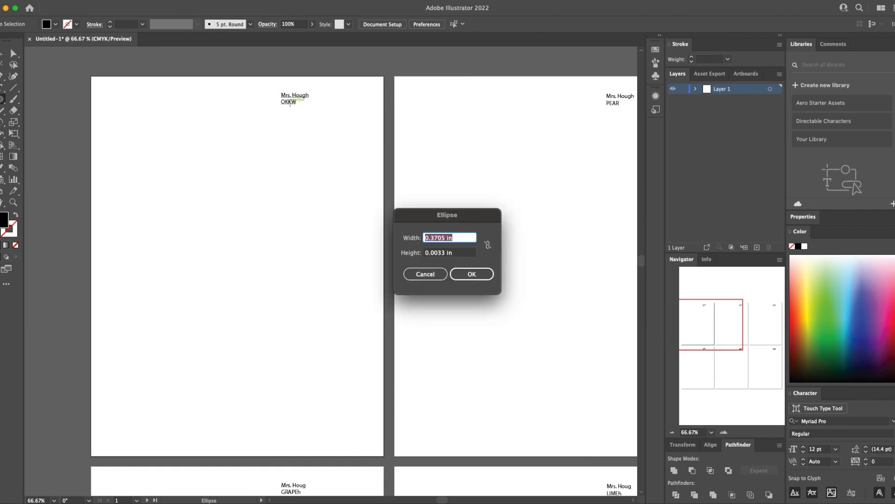
{"action": "left_click", "coordinate": [426, 273]}
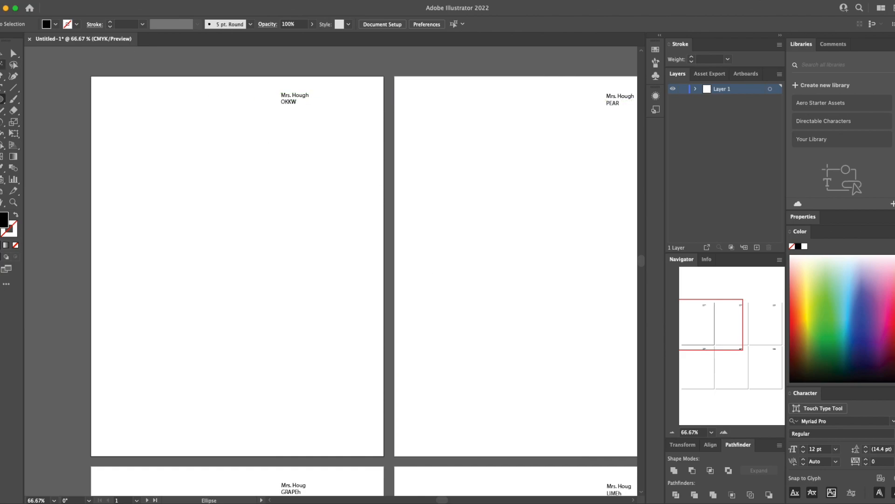
Step: Replace the second line of the first artboard's label with "APple"
{"action": "left_click", "coordinate": [2, 89]}
{"action": "double_click", "coordinate": [285, 101]}
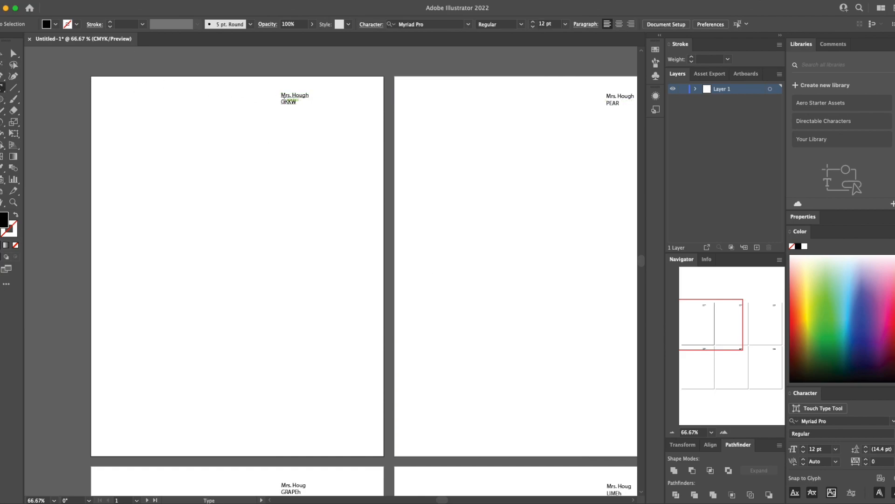
{"action": "type", "text": "A"}
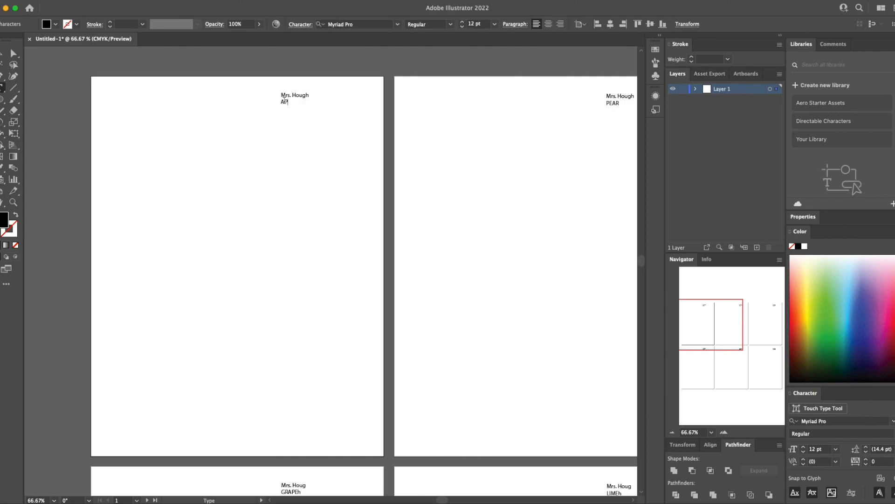
{"action": "type", "text": "pple"}
Step: Draw a black-filled circle about 4.78 in across near the middle of the first artboard
{"action": "left_click", "coordinate": [3, 99]}
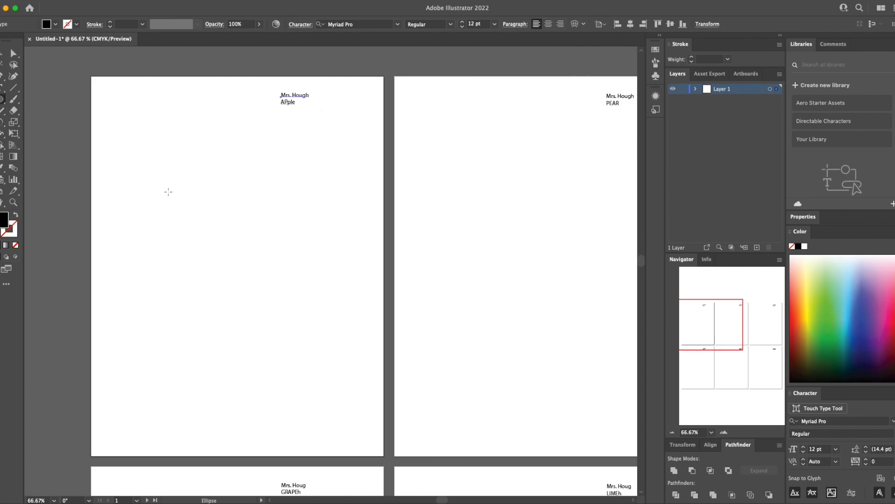
{"action": "left_click_drag", "start_coordinate": [168, 191], "coordinate": [274, 358]}
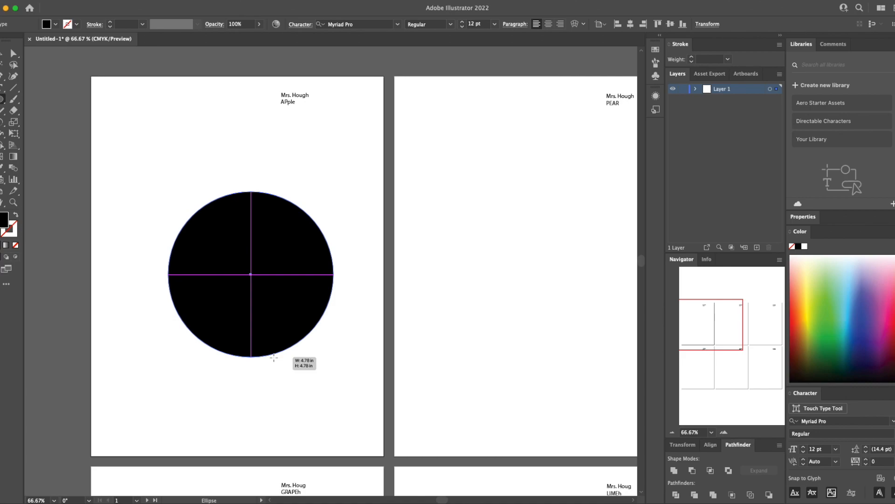
{"action": "left_click_drag", "start_coordinate": [274, 357], "coordinate": [274, 358]}
{"action": "key", "text": "shift"}
{"action": "key", "text": "shift"}
{"action": "left_click_drag", "start_coordinate": [274, 358], "coordinate": [273, 358]}
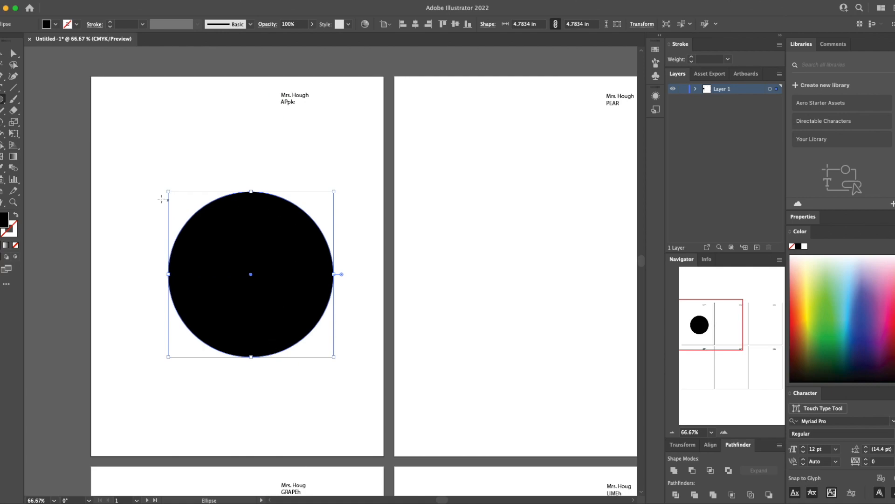
Step: Draw a rectangle about 5.23 by 1.41 in and a square about 4.05 in on the second artboard, and delete both
{"action": "left_click_drag", "start_coordinate": [1, 99], "coordinate": [23, 100]}
{"action": "left_click_drag", "start_coordinate": [438, 139], "coordinate": [618, 186]}
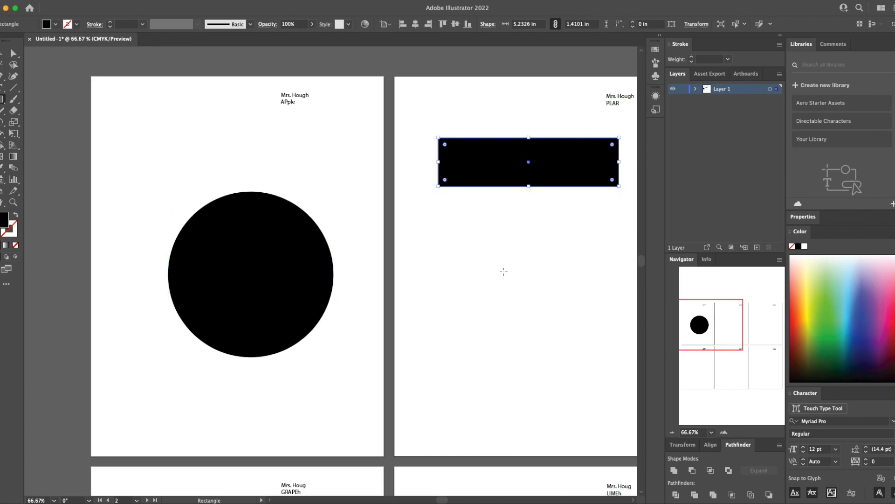
{"action": "left_click_drag", "start_coordinate": [440, 224], "coordinate": [580, 346]}
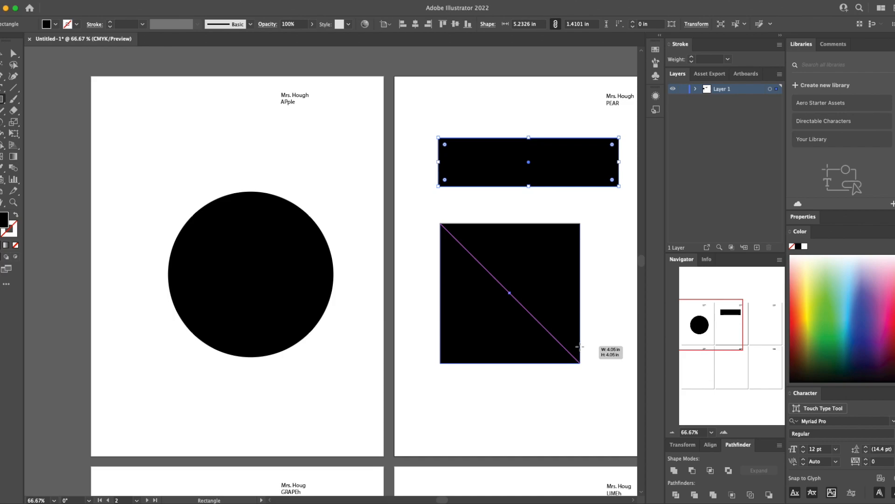
{"action": "left_click_drag", "start_coordinate": [580, 346], "coordinate": [580, 346]}
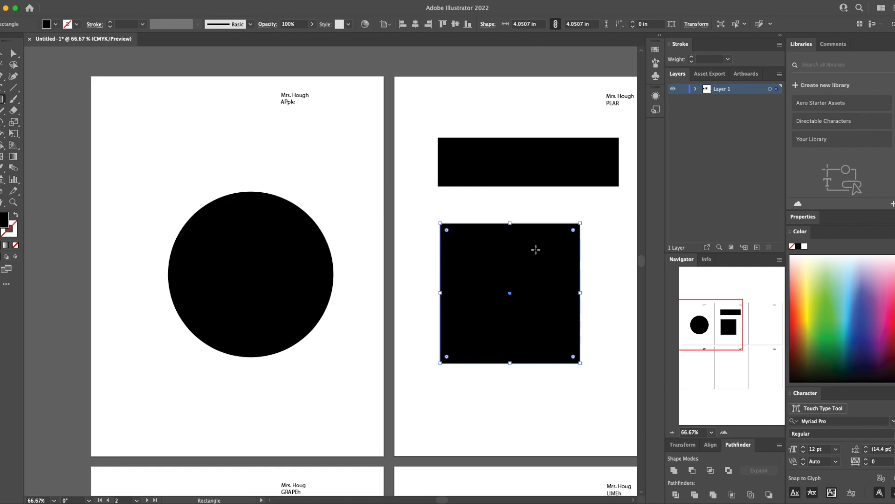
{"action": "key", "text": "Delete"}
{"action": "key", "text": "Delete"}
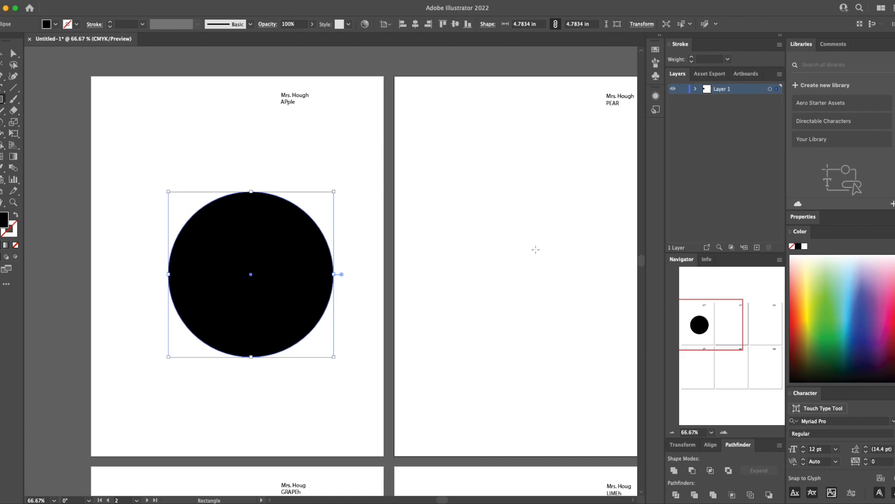
Step: Move the whole circle straight down about 1.15 in and back up to the middle of the first artboard
{"action": "left_click", "coordinate": [2, 52]}
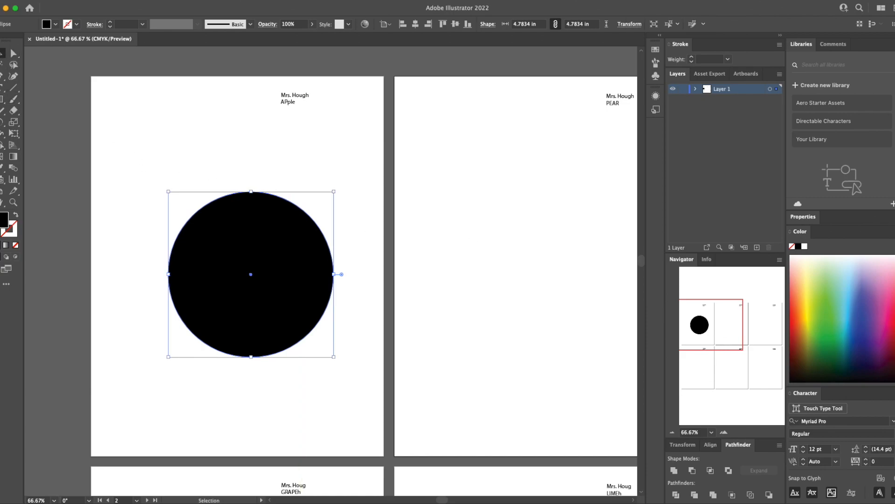
{"action": "left_click_drag", "start_coordinate": [239, 212], "coordinate": [238, 252]}
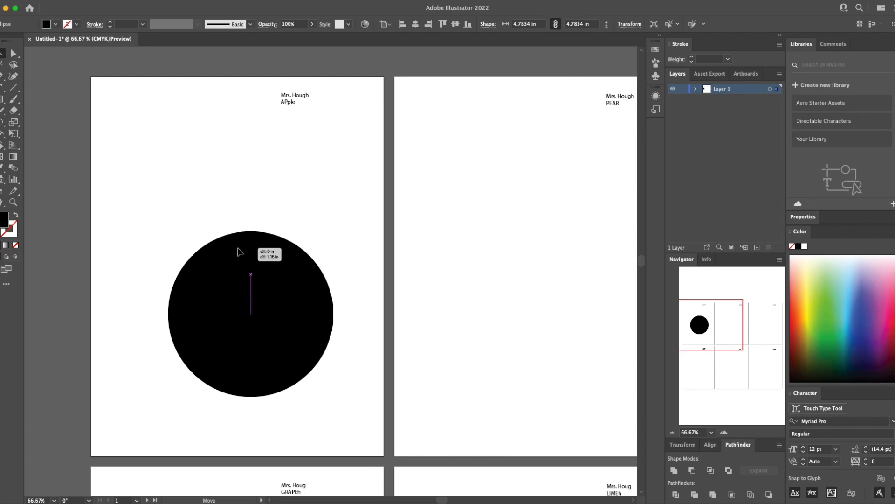
{"action": "left_click_drag", "start_coordinate": [240, 252], "coordinate": [240, 252]}
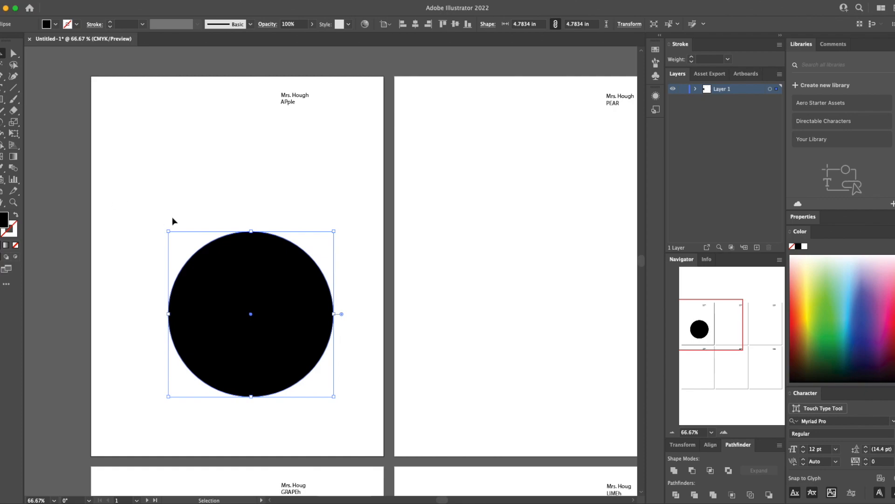
{"action": "left_click_drag", "start_coordinate": [248, 275], "coordinate": [248, 231]}
Step: Try shifting the circle toward the second artboard and distorting it by its anchor handles with Direct Selection, and undo these changes
{"action": "left_click", "coordinate": [16, 56]}
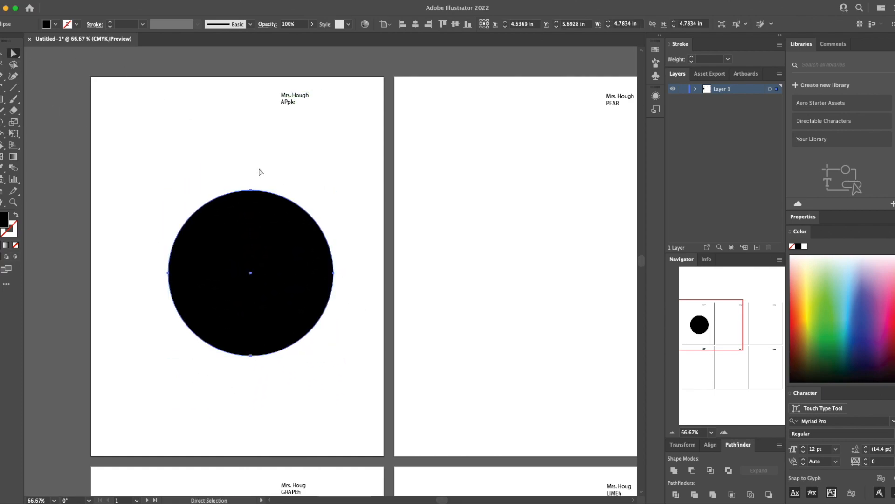
{"action": "left_click_drag", "start_coordinate": [261, 194], "coordinate": [414, 129]}
{"action": "left_click", "coordinate": [356, 140]}
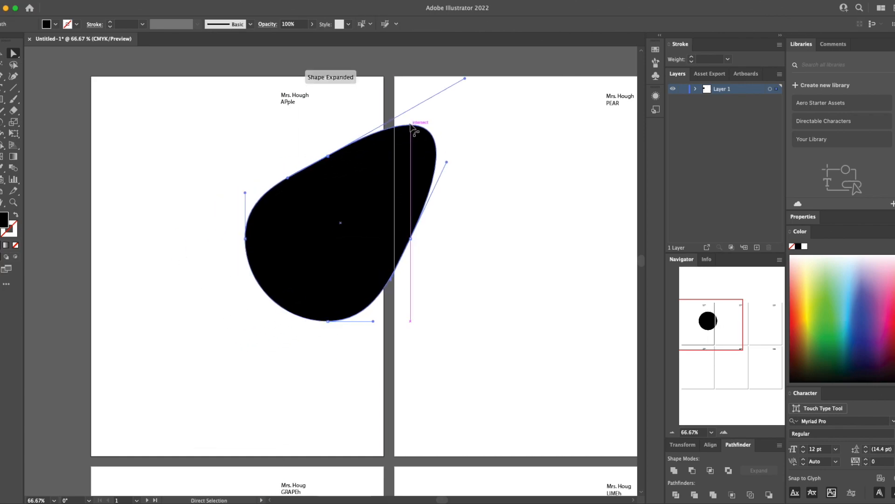
{"action": "left_click_drag", "start_coordinate": [448, 164], "coordinate": [426, 283]}
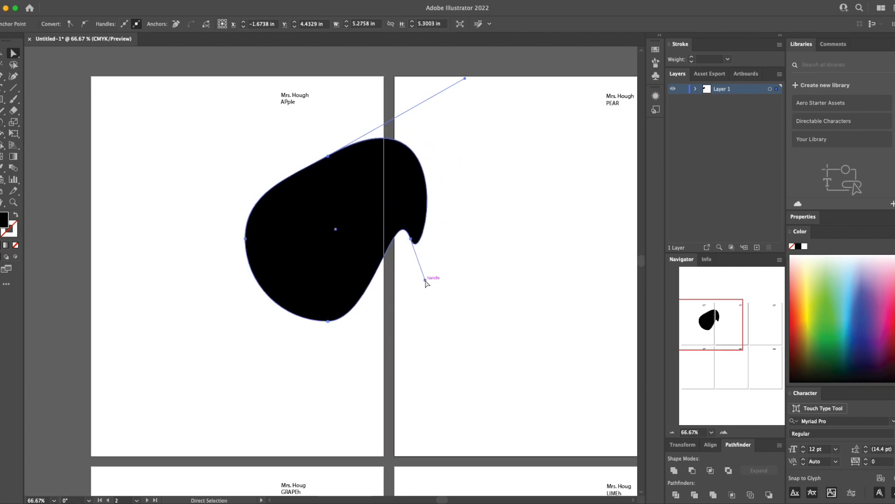
{"action": "key", "text": "ctrl+z"}
{"action": "key", "text": "ctrl+z"}
{"action": "key", "text": "ctrl+z"}
{"action": "key", "text": "ctrl+z"}
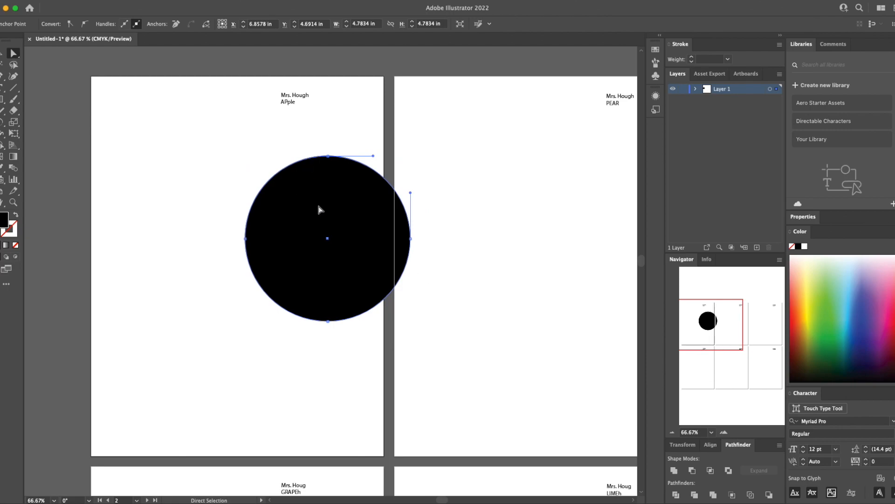
{"action": "key", "text": "ctrl+z"}
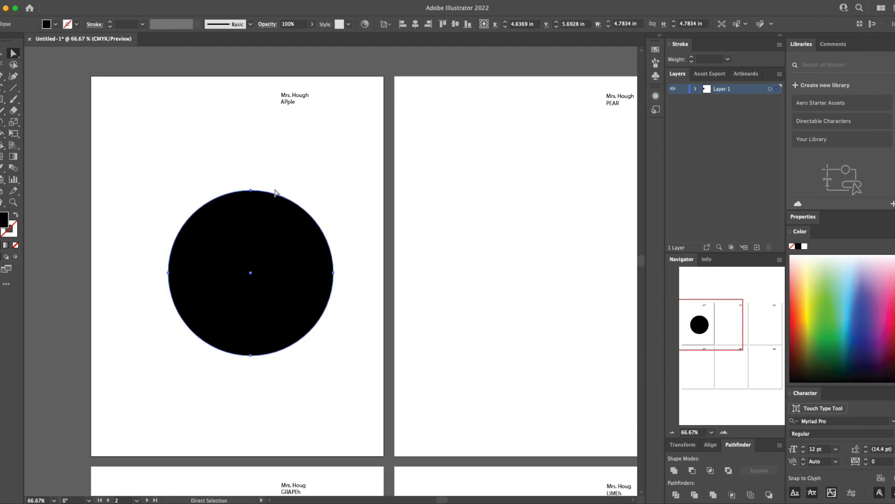
Step: Raise the circle's top anchor point straight up to about Y 1.93 in to form an egg shape, and undo it
{"action": "left_click", "coordinate": [290, 182]}
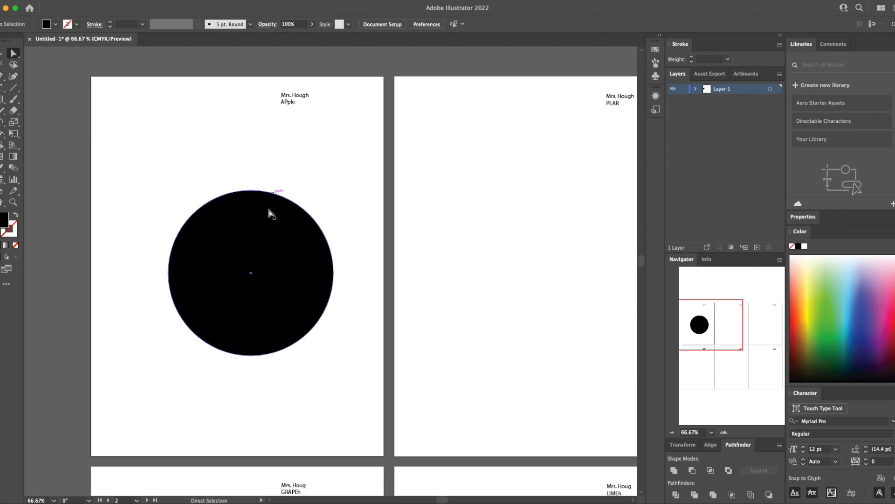
{"action": "left_click", "coordinate": [264, 223]}
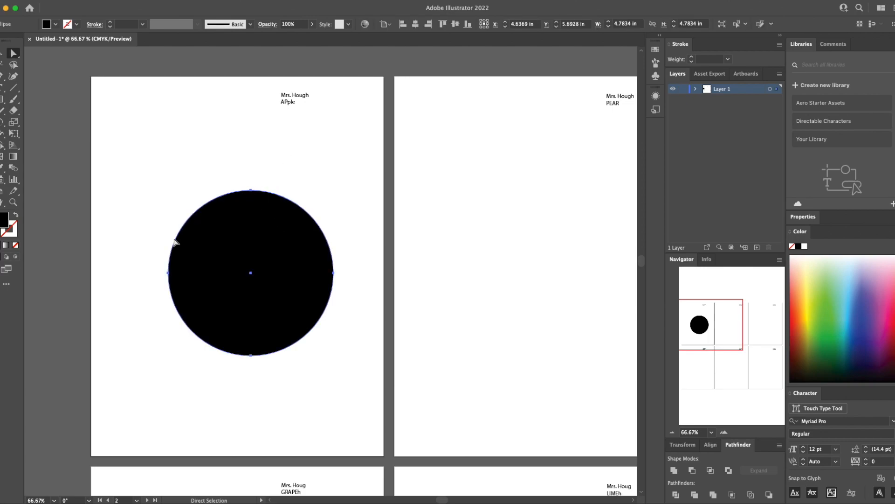
{"action": "left_click", "coordinate": [278, 151]}
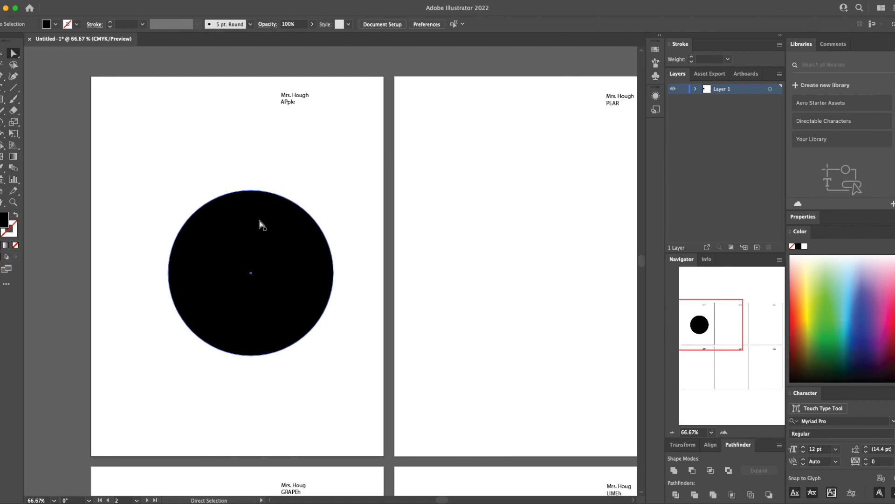
{"action": "left_click", "coordinate": [251, 190]}
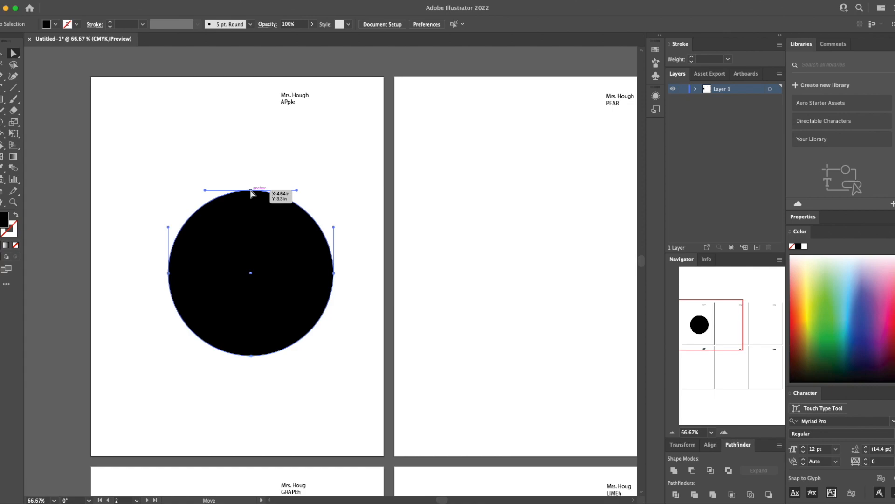
{"action": "left_click_drag", "start_coordinate": [251, 191], "coordinate": [251, 144]}
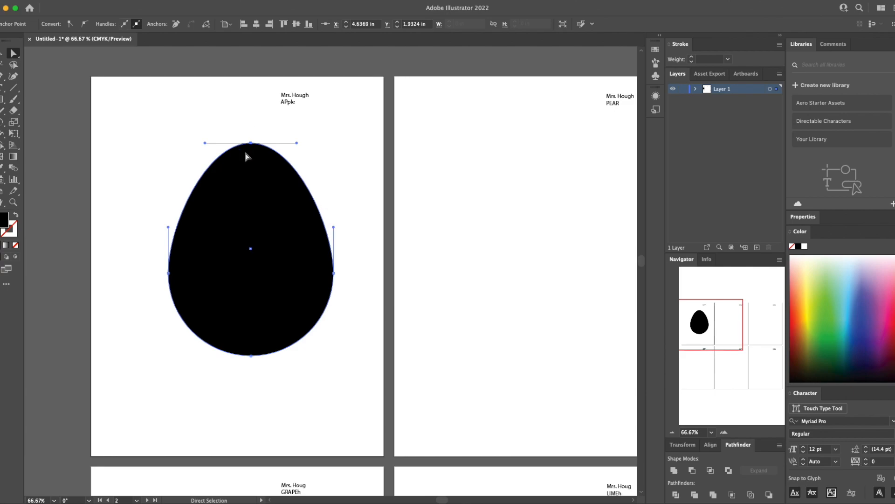
{"action": "key", "text": "super+z"}
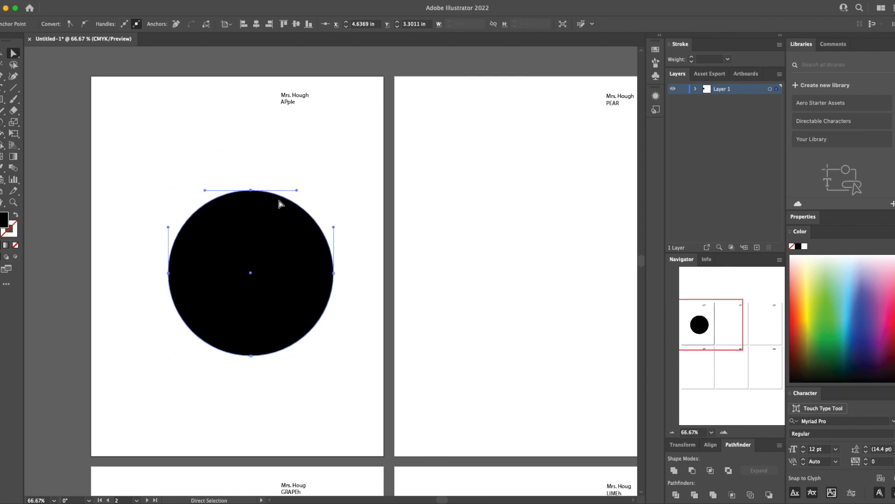
Step: Move the whole circle straight down on the first artboard so its centre sits at about Y 6.37 in
{"action": "left_click", "coordinate": [2, 54]}
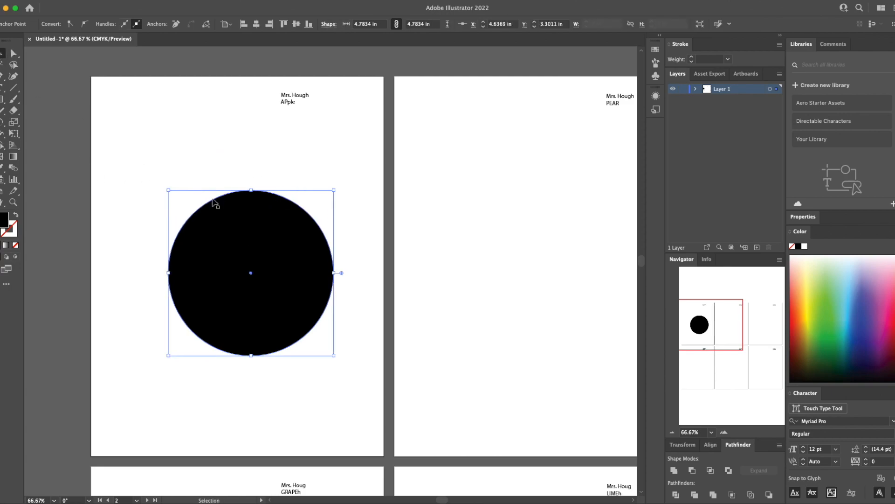
{"action": "left_click_drag", "start_coordinate": [250, 229], "coordinate": [252, 255]}
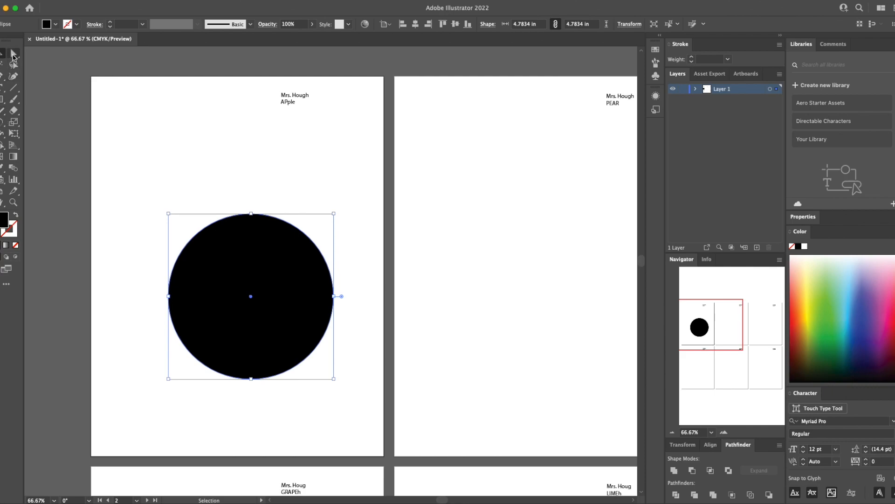
Step: Add an anchor point to the circle's outline just left of its top point, at about X 4.12 in, Y 4.04 in
{"action": "left_click", "coordinate": [2, 78]}
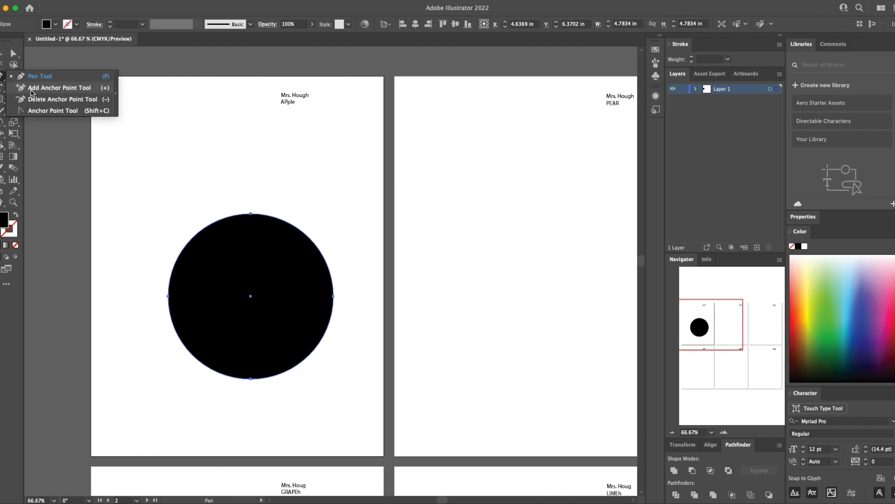
{"action": "left_click", "coordinate": [31, 88]}
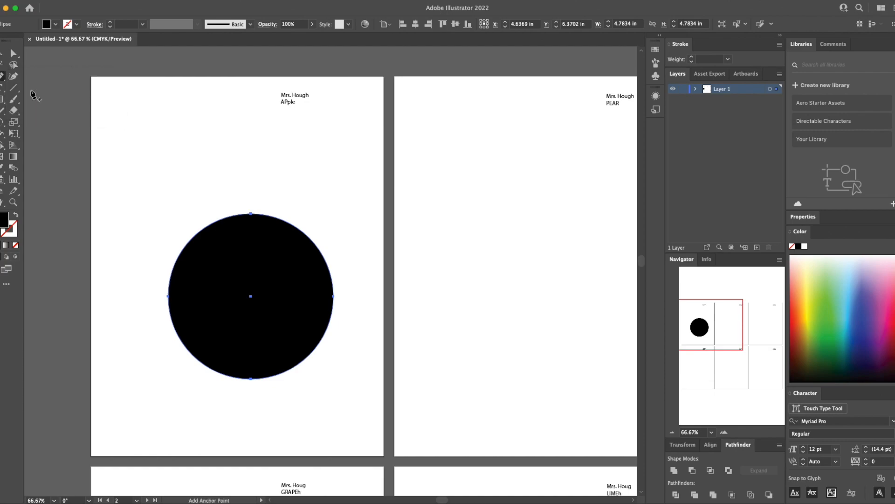
{"action": "left_click", "coordinate": [233, 216]}
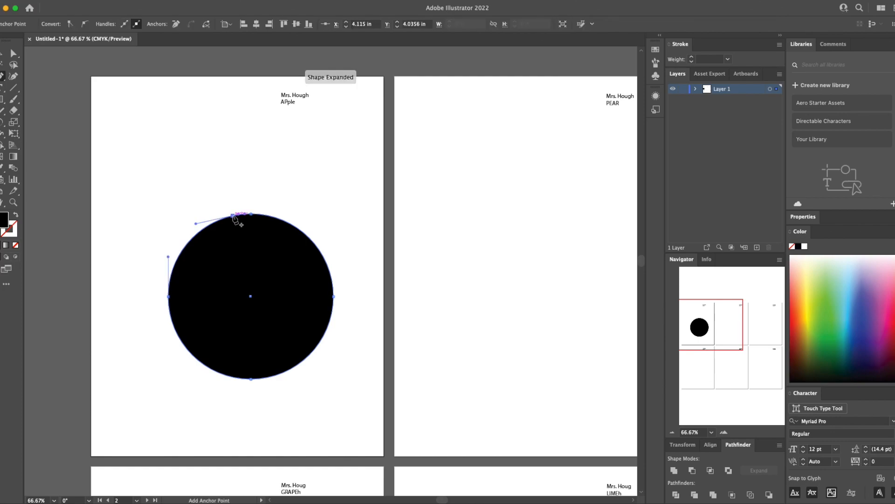
{"action": "left_click", "coordinate": [235, 191]}
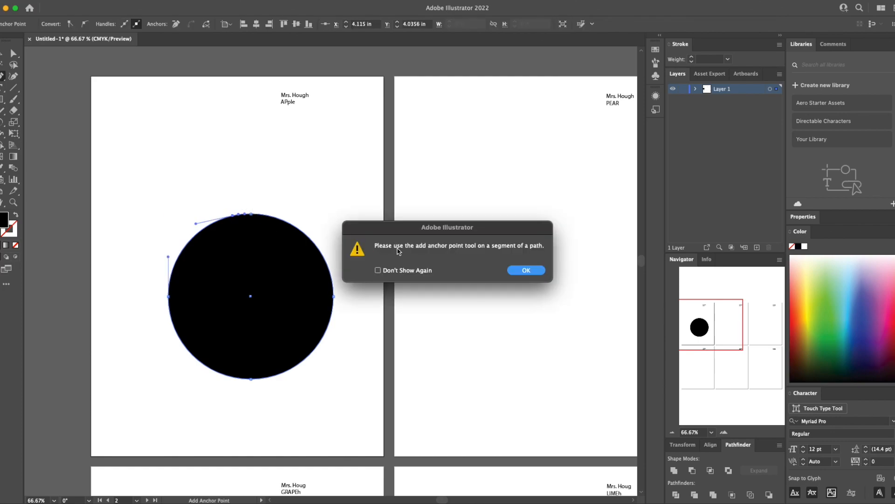
{"action": "left_click", "coordinate": [527, 271]}
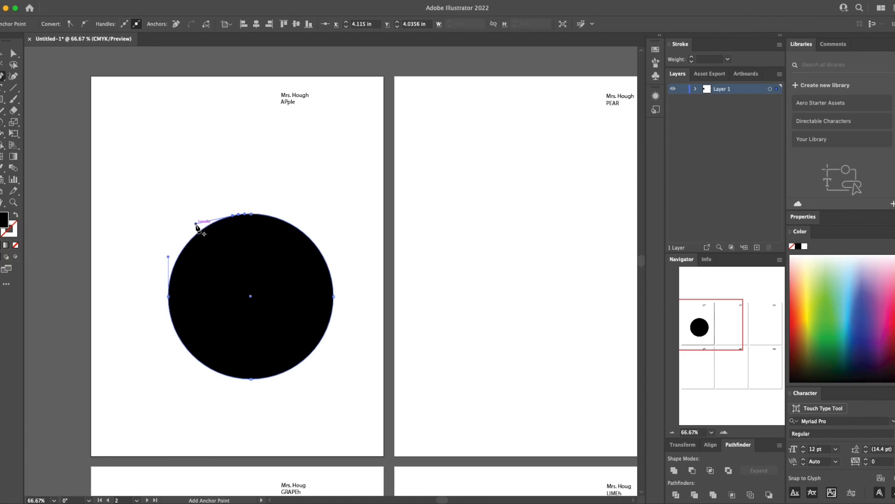
Step: Try reshaping the circle by pulling the new anchor point's left handle far down past the shape, and undo it
{"action": "left_click", "coordinate": [196, 225]}
{"action": "left_click", "coordinate": [526, 272]}
{"action": "left_click", "coordinate": [13, 53]}
{"action": "left_click_drag", "start_coordinate": [195, 223], "coordinate": [294, 415]}
{"action": "key", "text": "v"}
{"action": "key", "text": "super+z"}
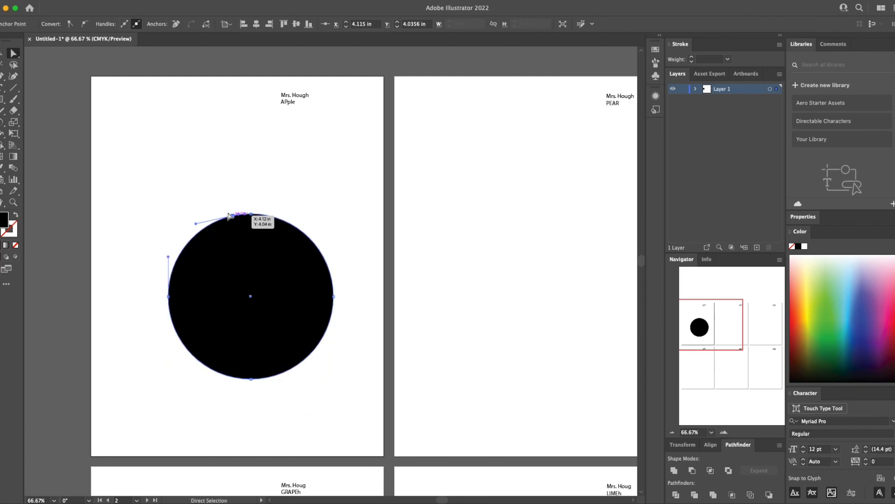
Step: Add a matching anchor point right of the circle's top and move the top points into a shallow dip, outer points at about Y 4.2 in
{"action": "left_click", "coordinate": [2, 77]}
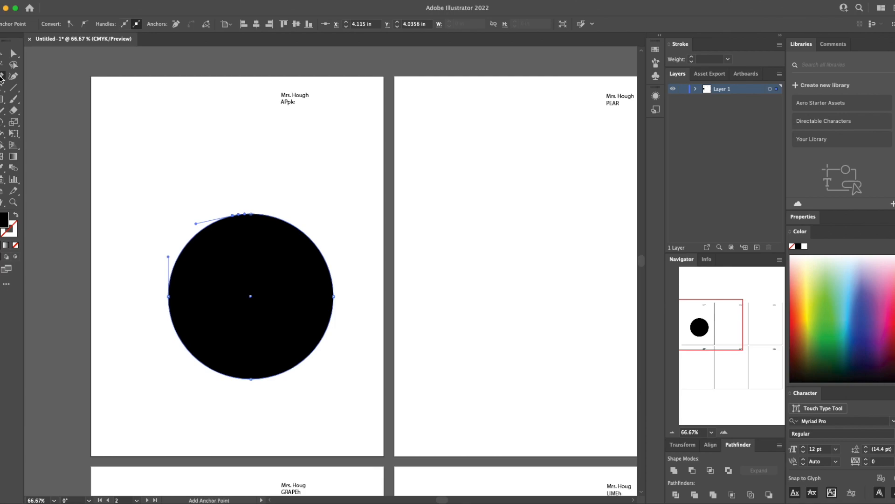
{"action": "left_click", "coordinate": [271, 216]}
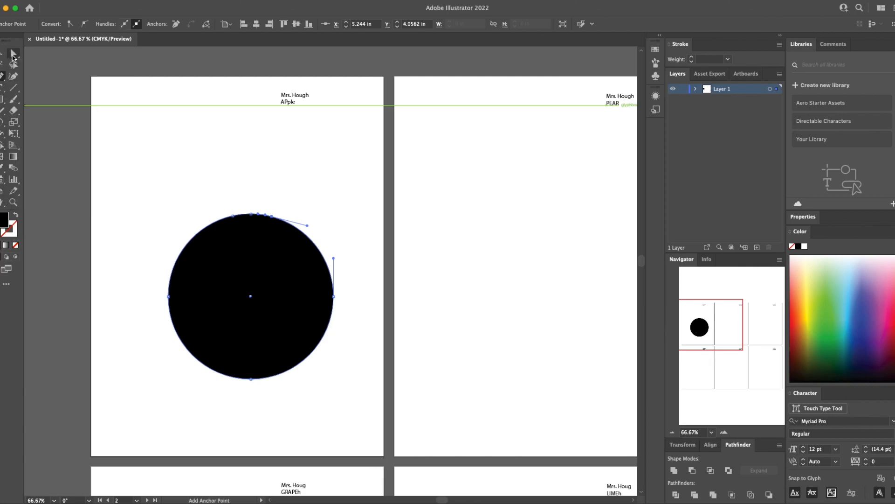
{"action": "left_click", "coordinate": [13, 53]}
{"action": "left_click_drag", "start_coordinate": [251, 214], "coordinate": [230, 221]}
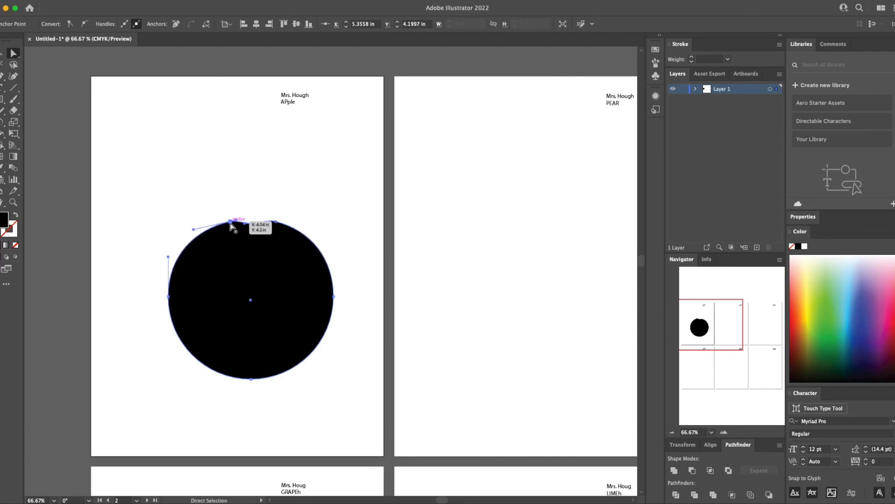
{"action": "left_click", "coordinate": [270, 202]}
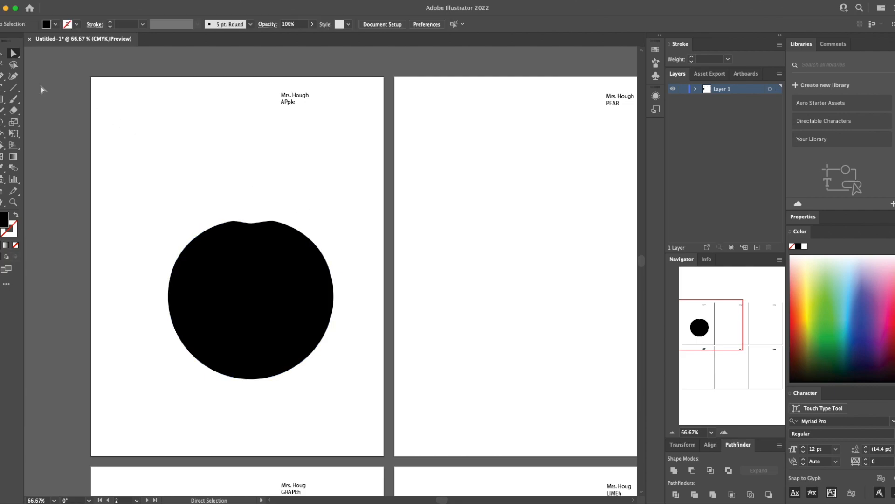
Step: Add an anchor point on each side of the shape's bottom point and raise the bottom point to about Y 8.33 in
{"action": "left_click", "coordinate": [2, 79]}
{"action": "left_click", "coordinate": [217, 372]}
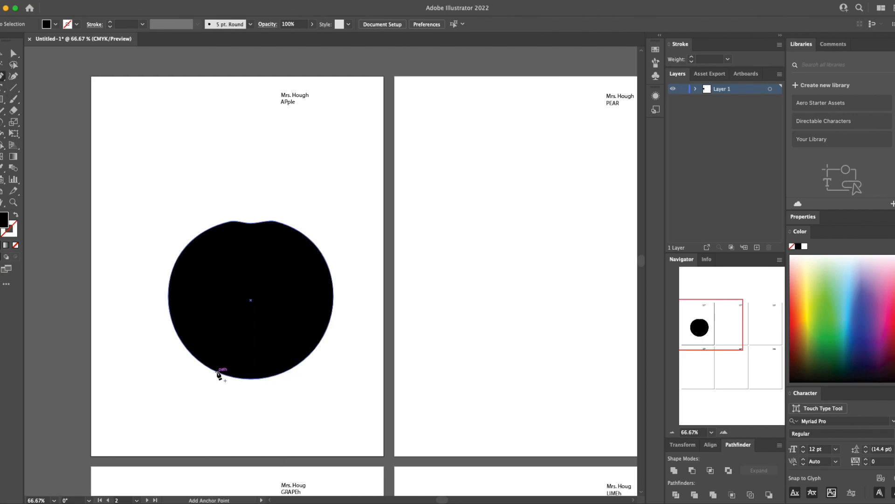
{"action": "left_click", "coordinate": [291, 368]}
{"action": "key", "text": "a"}
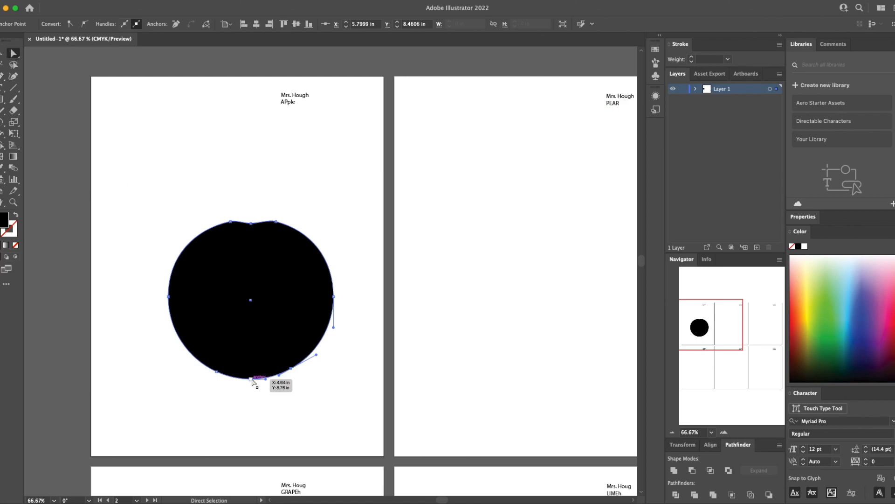
{"action": "left_click_drag", "start_coordinate": [251, 379], "coordinate": [251, 365]}
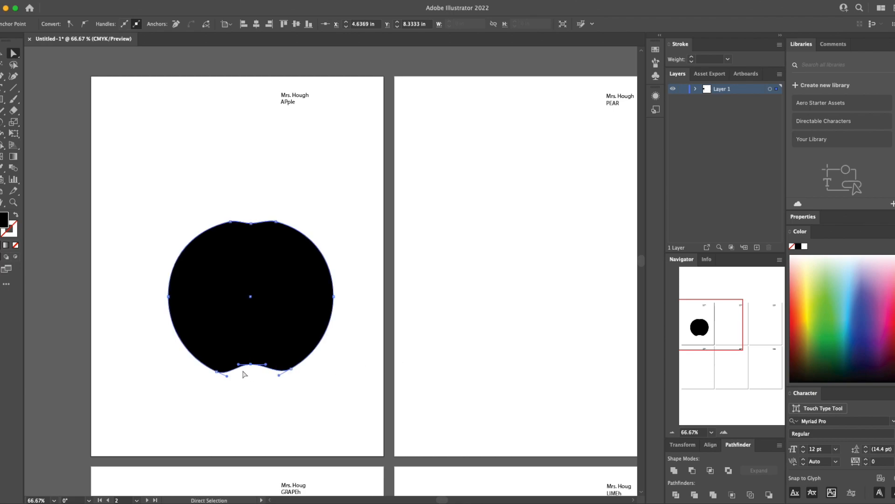
{"action": "left_click", "coordinate": [319, 385]}
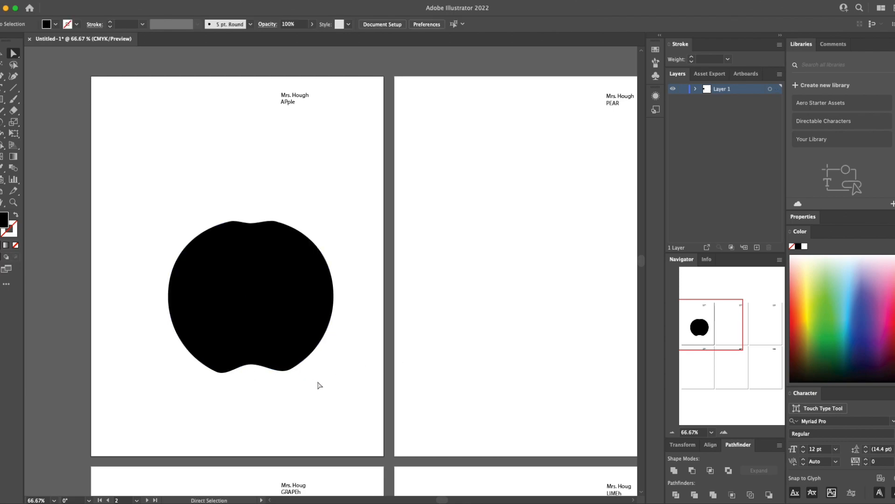
Step: Move the two outer bottom anchor points slightly outward and up to widen and flatten the apple's base
{"action": "left_click", "coordinate": [290, 371]}
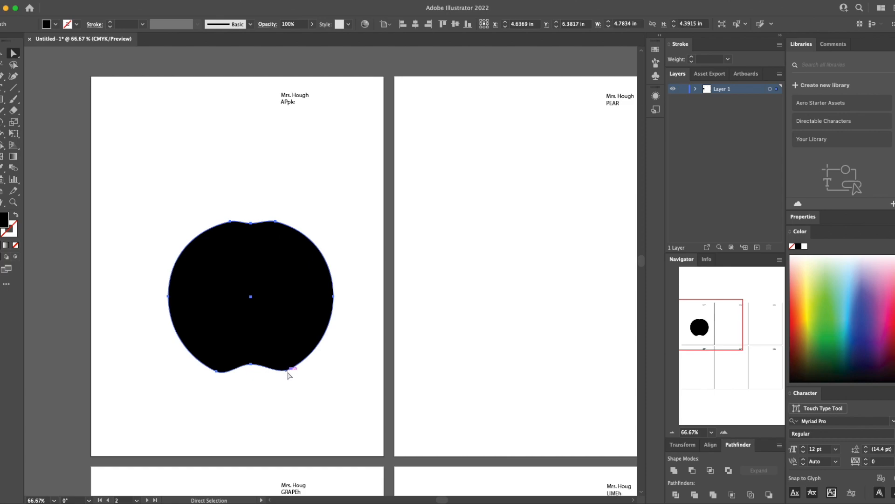
{"action": "left_click", "coordinate": [288, 374]}
{"action": "left_click_drag", "start_coordinate": [291, 369], "coordinate": [300, 367]}
{"action": "left_click_drag", "start_coordinate": [218, 371], "coordinate": [212, 368]}
{"action": "left_click", "coordinate": [270, 388]}
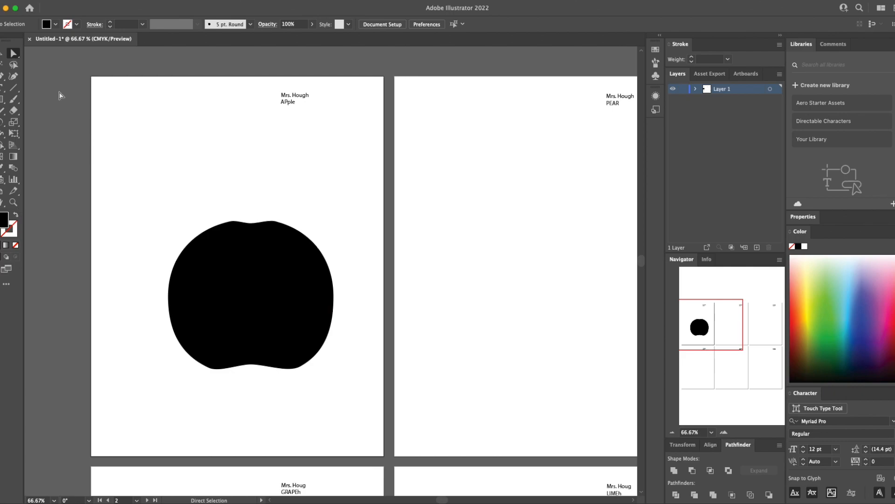
Step: Select the whole apple shape and set its stroke colour to red #e23737
{"action": "left_click", "coordinate": [2, 53]}
{"action": "left_click", "coordinate": [268, 256]}
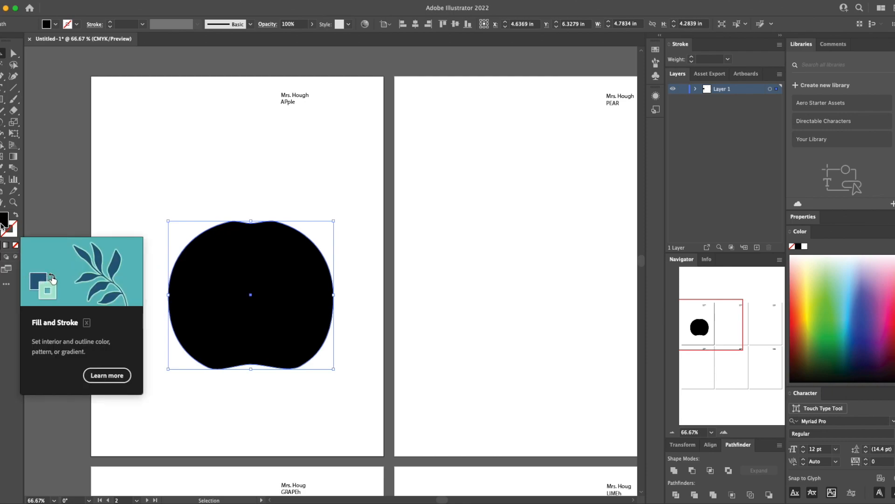
{"action": "left_click", "coordinate": [15, 235]}
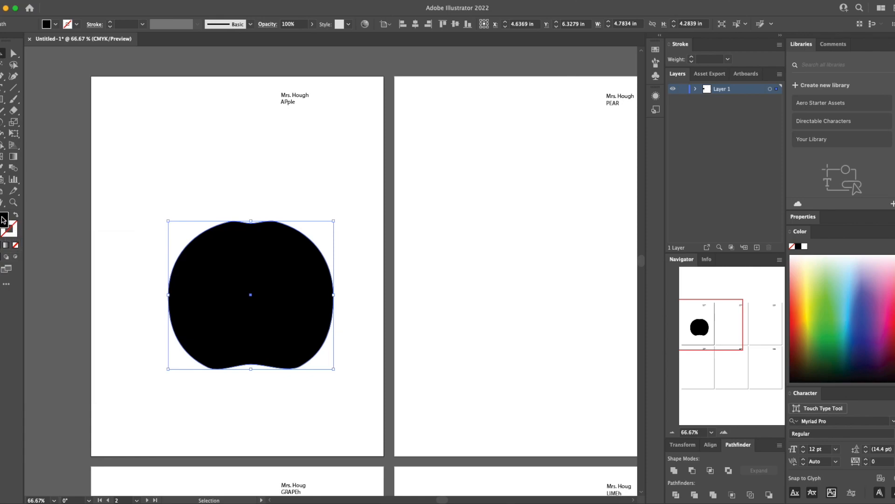
{"action": "left_click", "coordinate": [14, 226]}
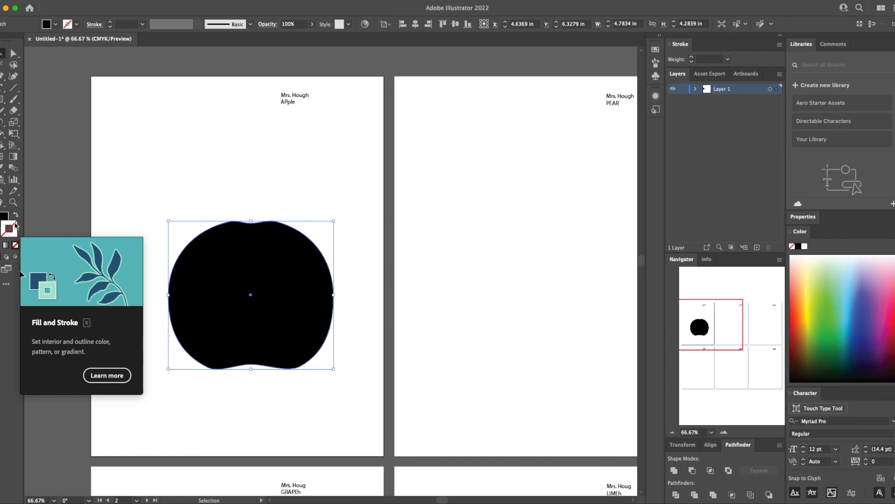
{"action": "double_click", "coordinate": [15, 225]}
{"action": "left_click", "coordinate": [413, 206]}
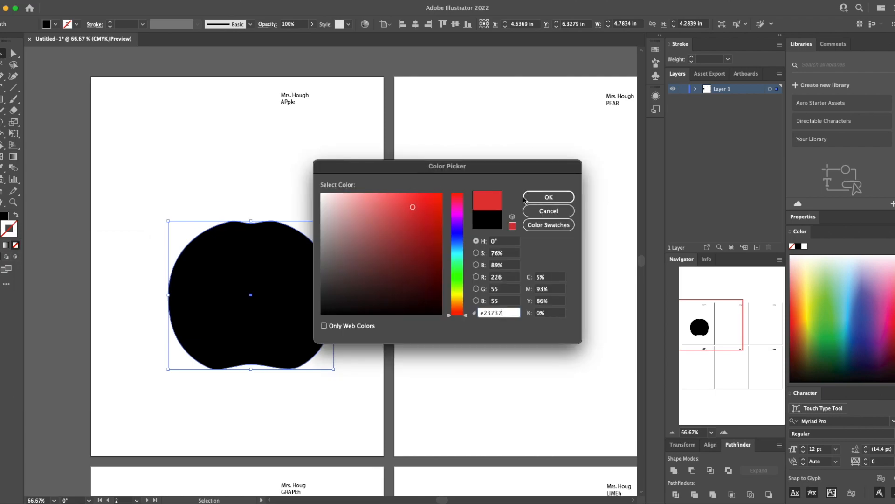
{"action": "left_click", "coordinate": [533, 198]}
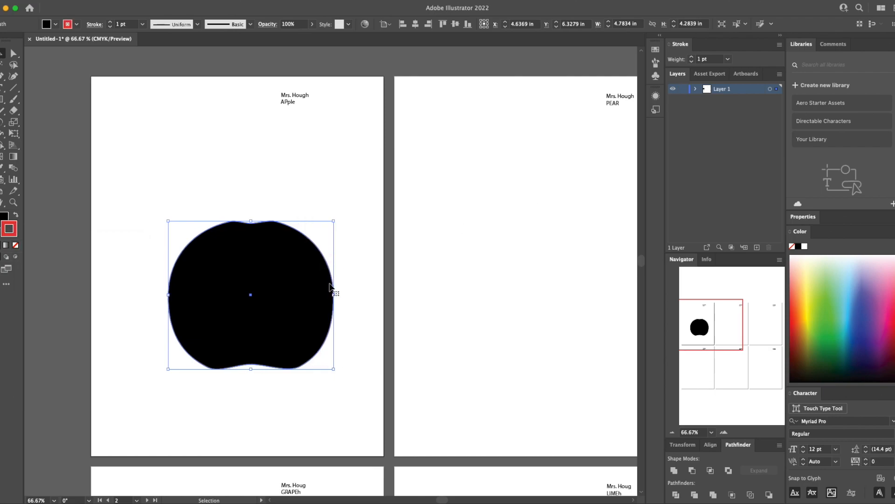
Step: Examine the apple's thin red outline up close
{"action": "key", "text": "a"}
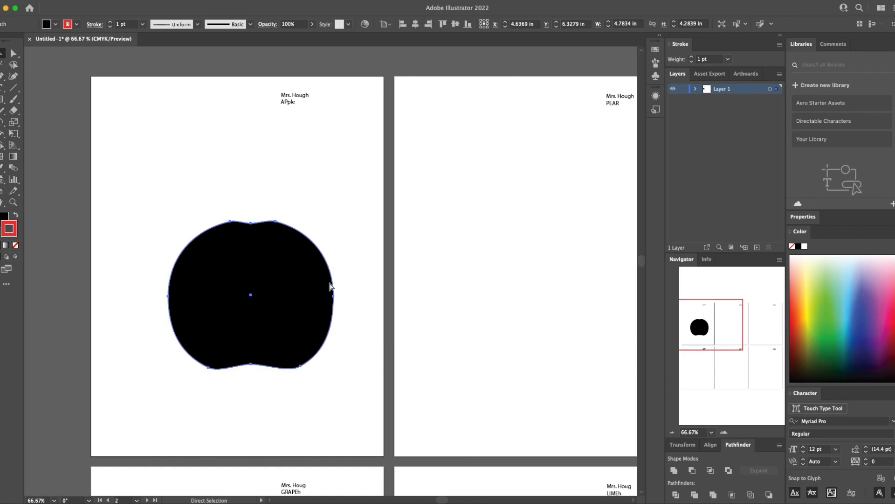
{"action": "key", "text": "super+equal"}
{"action": "key", "text": "super+equal"}
{"action": "key", "text": "super+equal"}
{"action": "key", "text": "super+equal"}
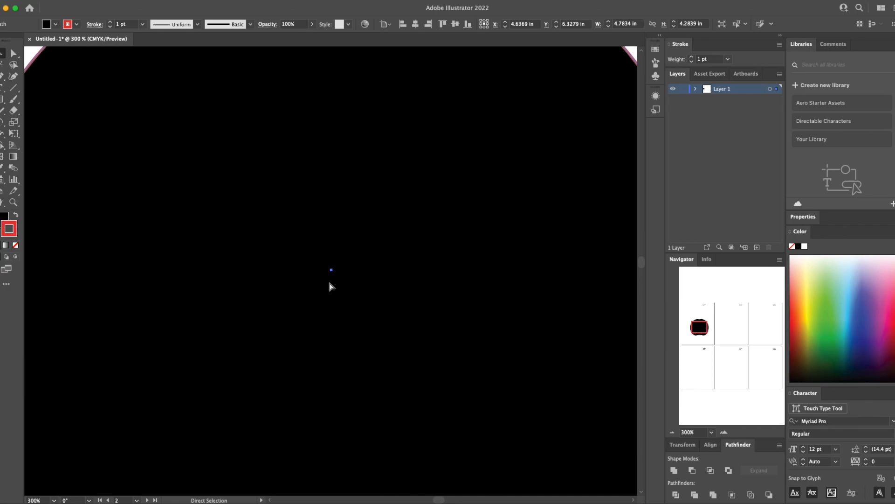
{"action": "key", "text": "super+minus"}
{"action": "key", "text": "v"}
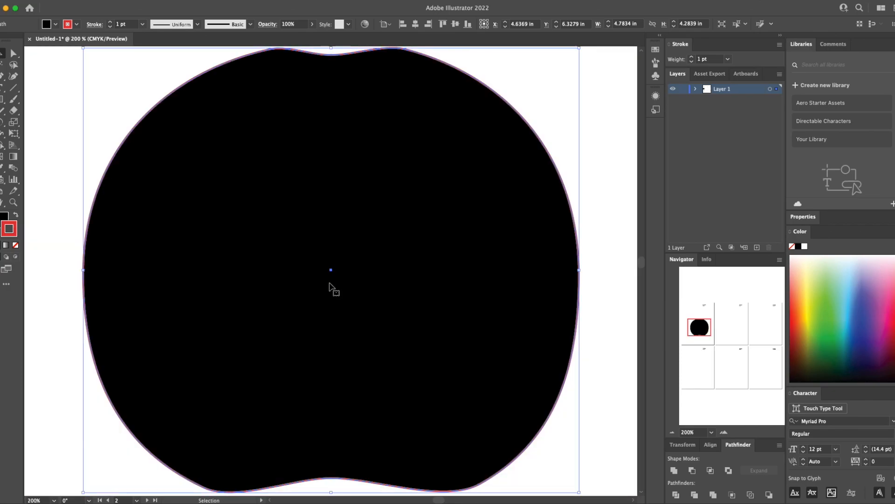
{"action": "key", "text": "a"}
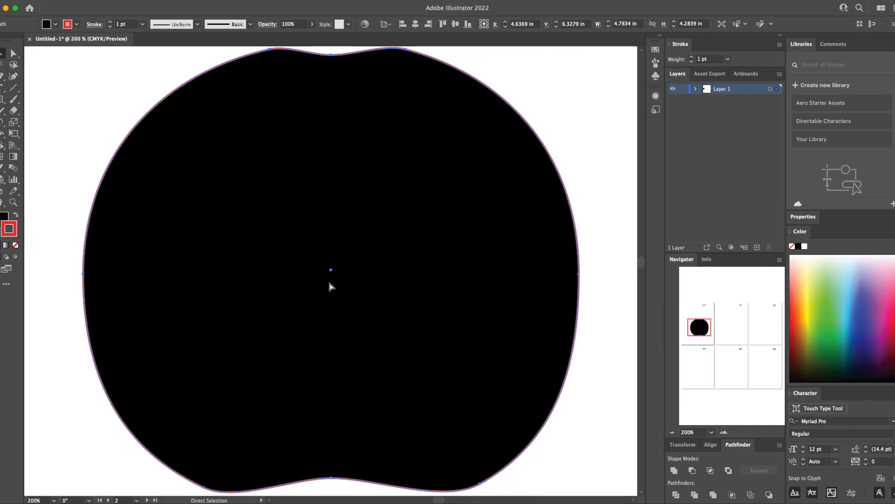
{"action": "key", "text": "super+minus"}
{"action": "key", "text": "super+minus"}
{"action": "key", "text": "v"}
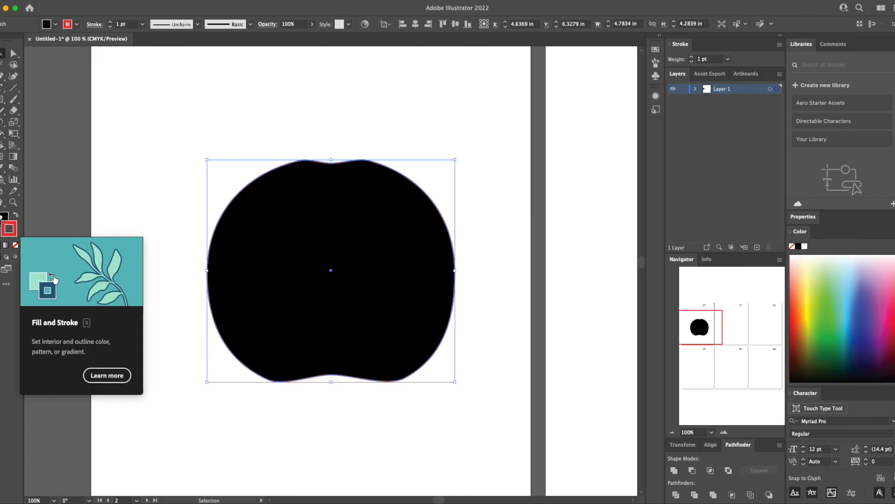
Step: Apply the stroke's red to the apple's fill and remove the stroke
{"action": "left_click_drag", "start_coordinate": [1, 218], "coordinate": [1, 220]}
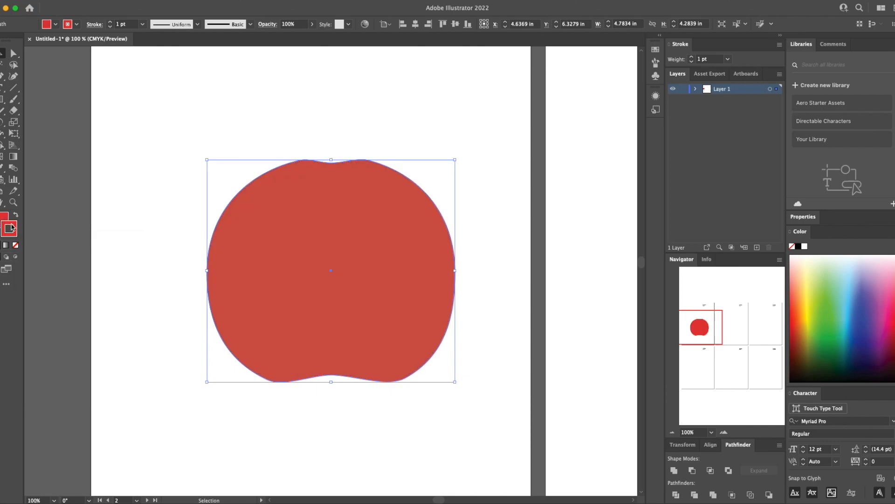
{"action": "left_click", "coordinate": [16, 246]}
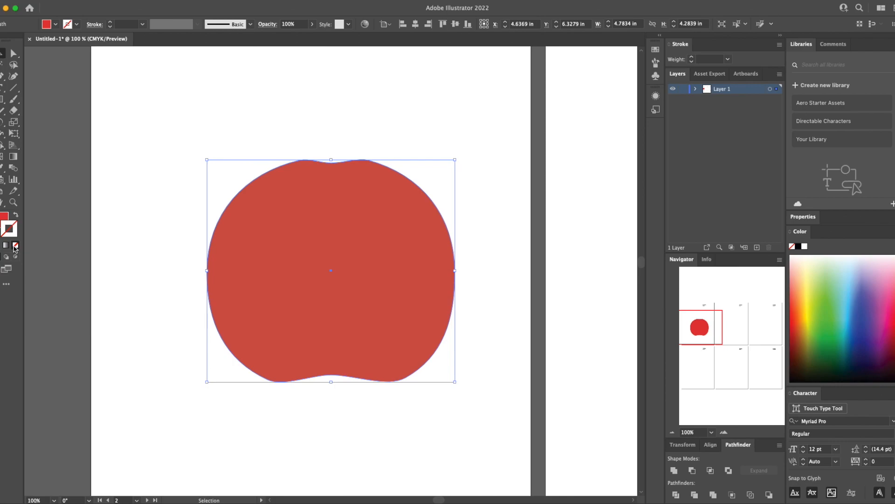
Step: Make the fill active and apply the default white-to-black linear gradient to the apple with the Gradient tool
{"action": "left_click", "coordinate": [1, 219]}
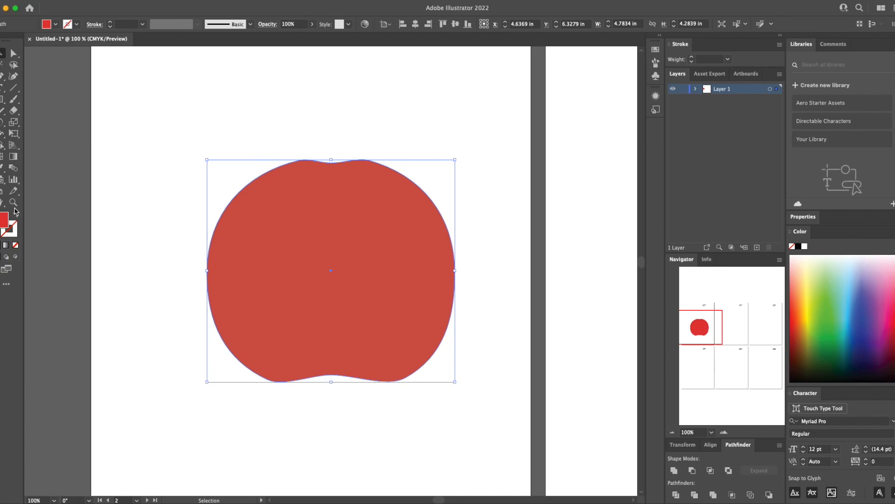
{"action": "left_click", "coordinate": [14, 158]}
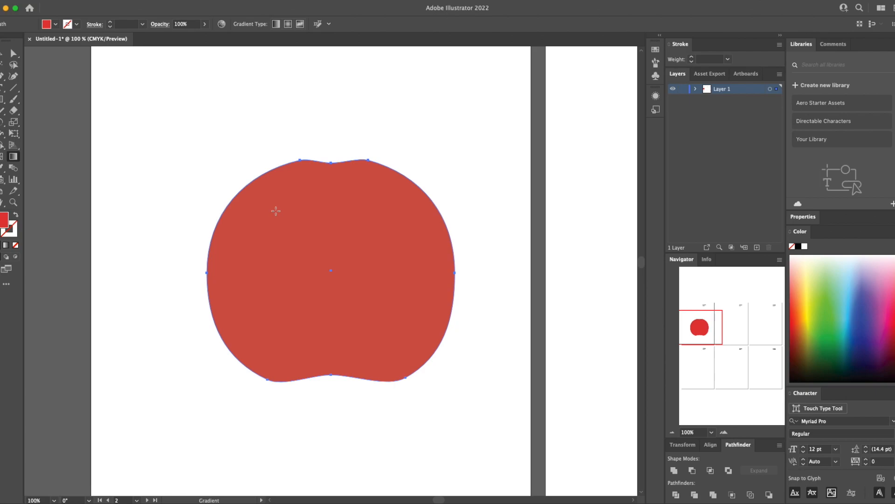
{"action": "left_click", "coordinate": [276, 211]}
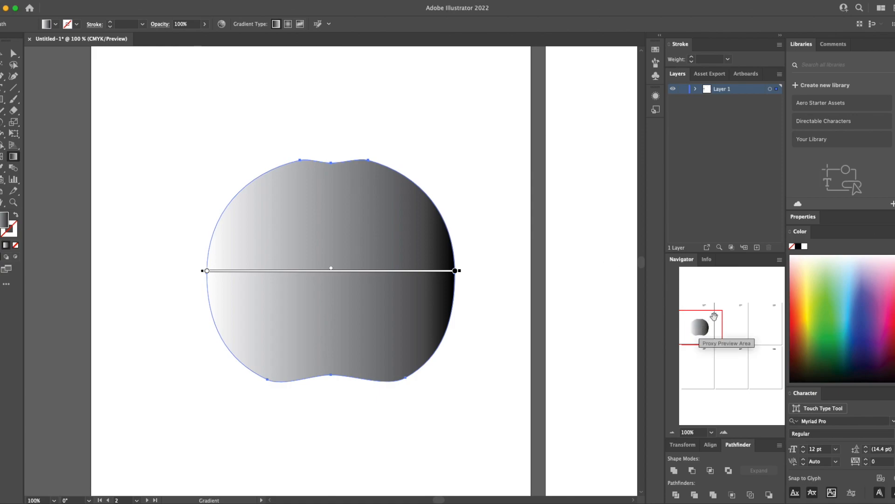
Step: Open the full gradient settings and set the apple's gradient type to radial
{"action": "mouse_move", "coordinate": [702, 328]}
{"action": "left_mouse_down"}
{"action": "mouse_move", "coordinate": [705, 309]}
{"action": "mouse_move", "coordinate": [704, 319]}
{"action": "left_mouse_up"}
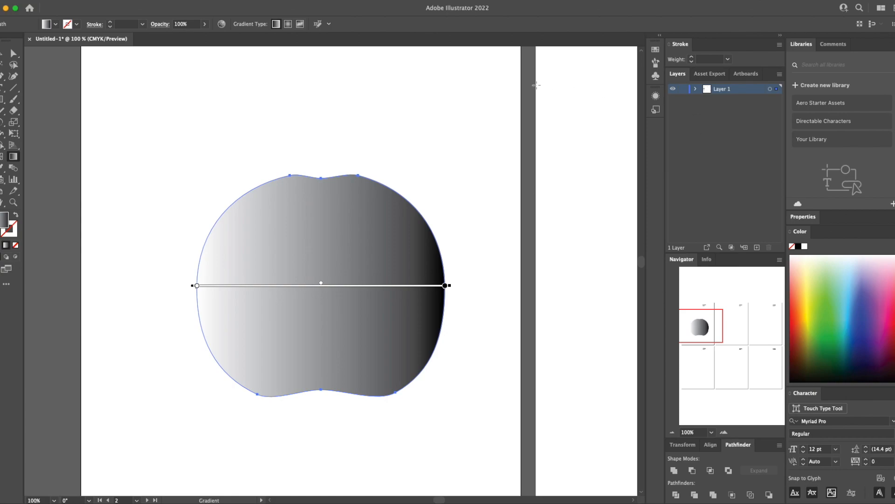
{"action": "left_click", "coordinate": [234, 0]}
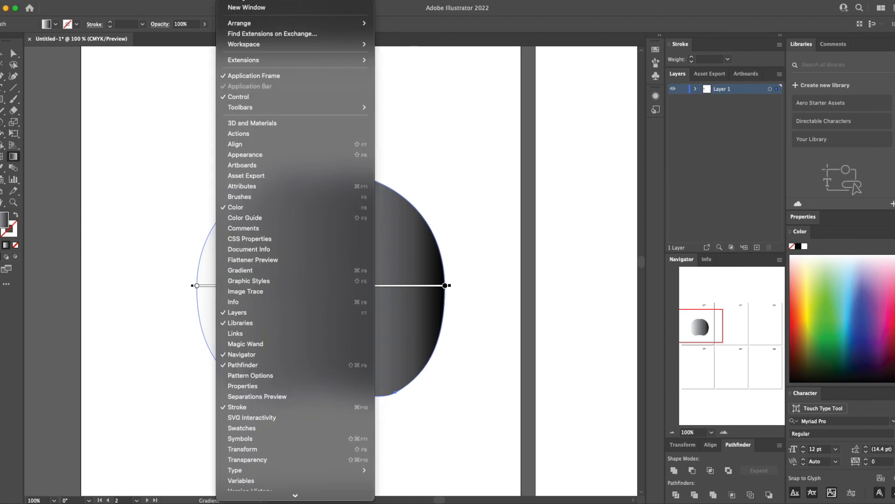
{"action": "left_click", "coordinate": [252, 272]}
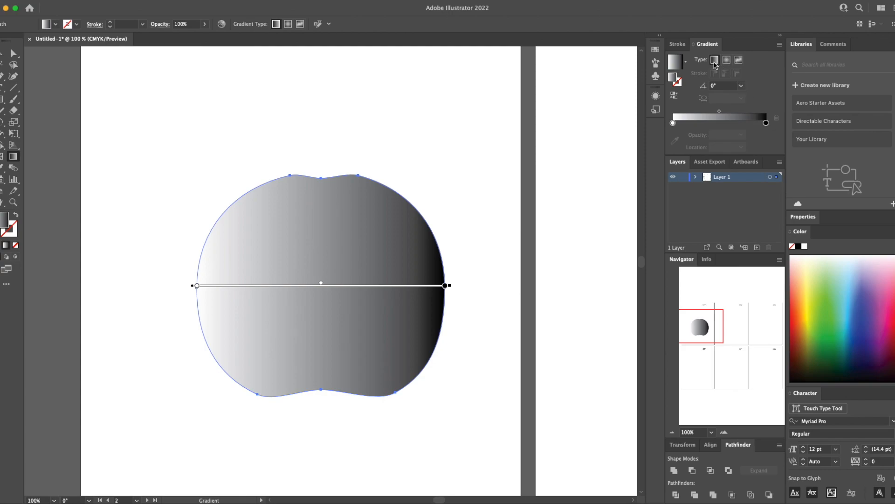
{"action": "left_click", "coordinate": [726, 60]}
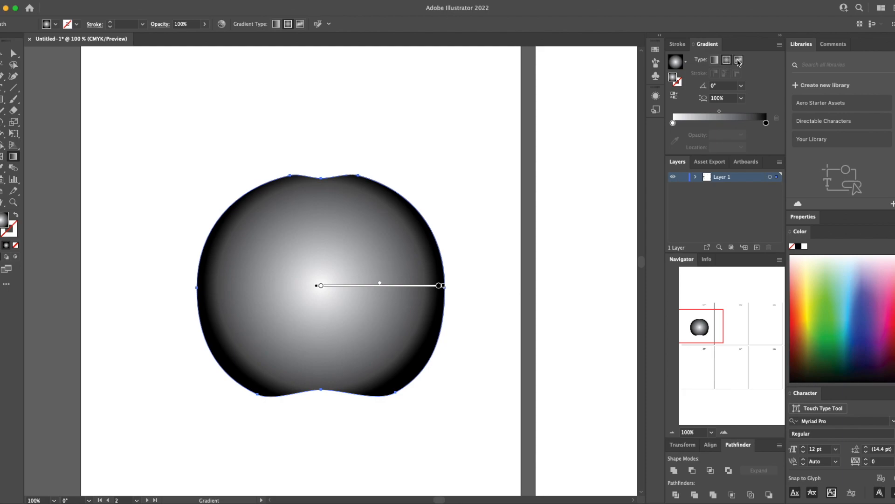
Step: Return the apple's gradient to radial after trying freeform, and set its outer colour stop to dark red
{"action": "left_click", "coordinate": [739, 61]}
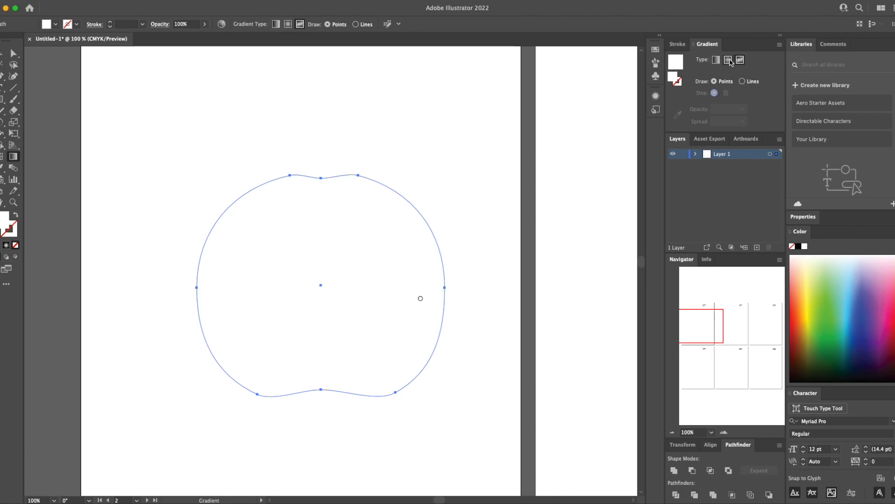
{"action": "left_click", "coordinate": [728, 59]}
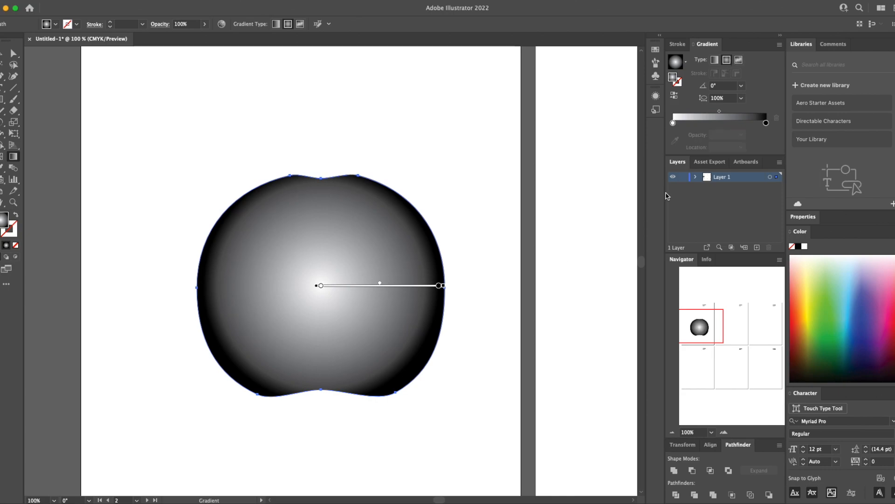
{"action": "double_click", "coordinate": [767, 123]}
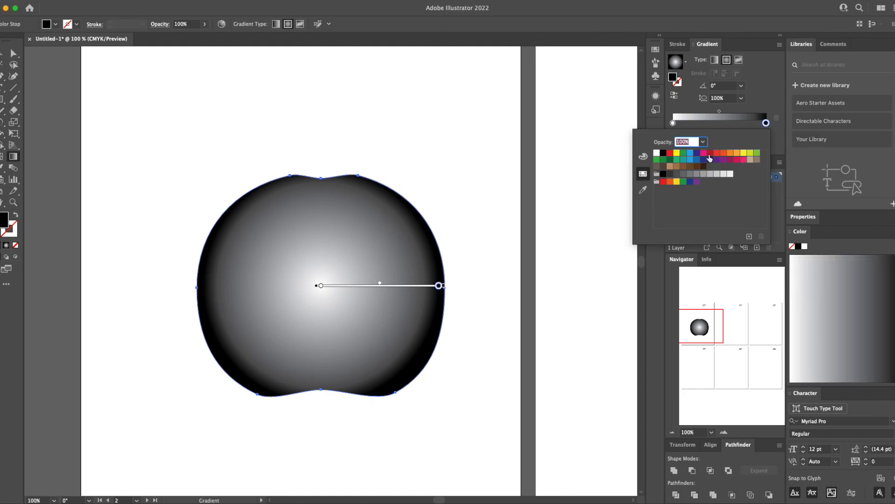
{"action": "left_click", "coordinate": [709, 154]}
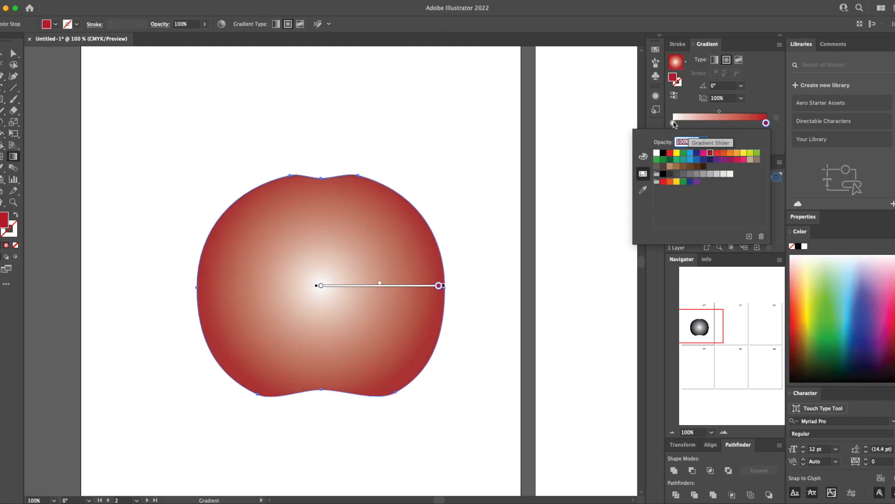
Step: Try yellow and red-orange for the gradient's centre colour stop, and settle on orange
{"action": "double_click", "coordinate": [673, 123]}
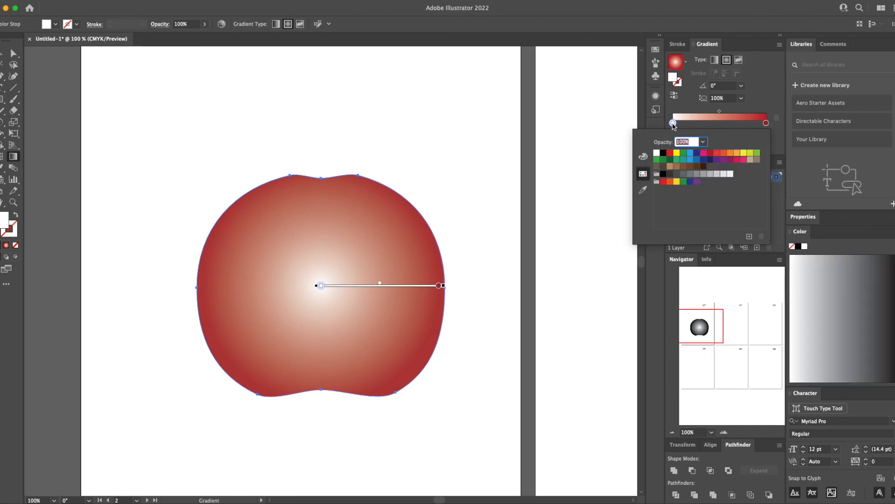
{"action": "left_click", "coordinate": [743, 153]}
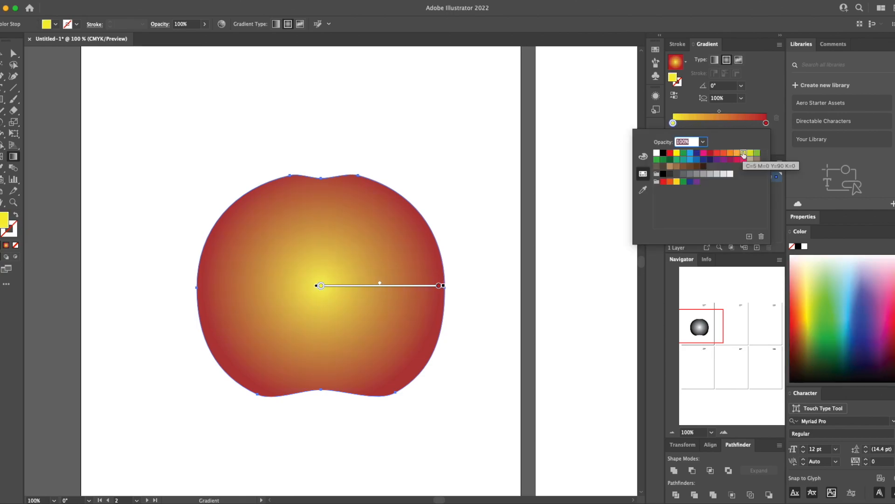
{"action": "left_click", "coordinate": [673, 123]}
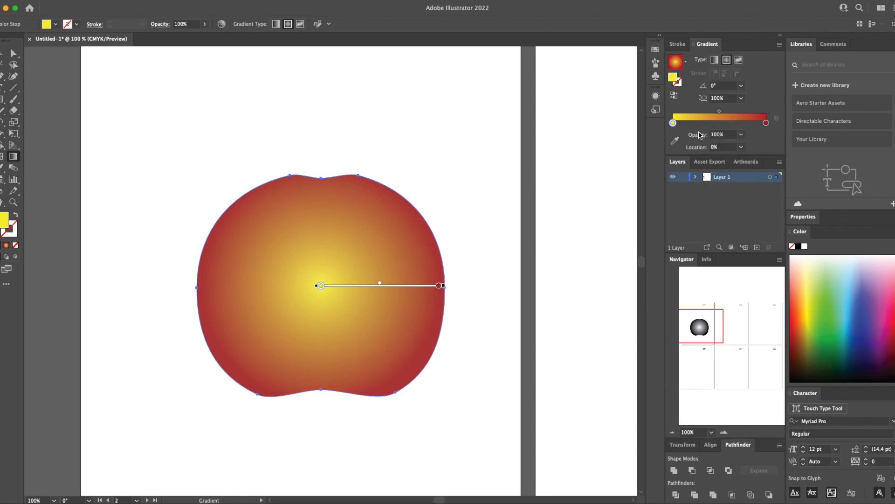
{"action": "left_click_drag", "start_coordinate": [673, 123], "coordinate": [673, 123]}
{"action": "double_click", "coordinate": [672, 124]}
{"action": "left_click", "coordinate": [724, 154]}
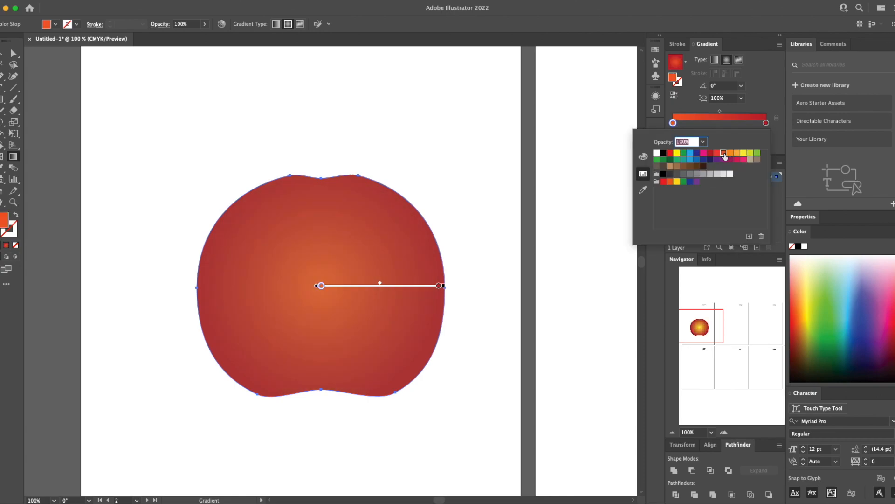
{"action": "left_click", "coordinate": [731, 154]}
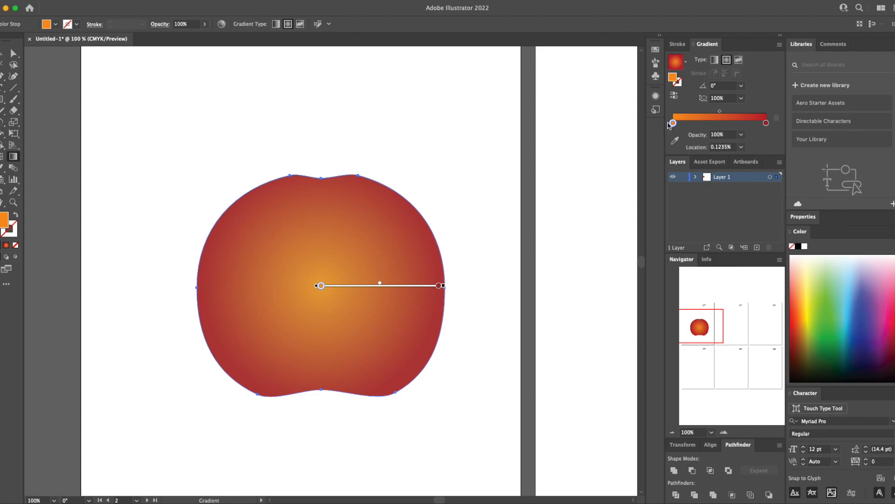
Step: Add an extra colour stop close to the gradient's orange stop, and delete it
{"action": "left_click", "coordinate": [680, 124]}
{"action": "key", "text": "super+z"}
{"action": "left_click", "coordinate": [680, 123]}
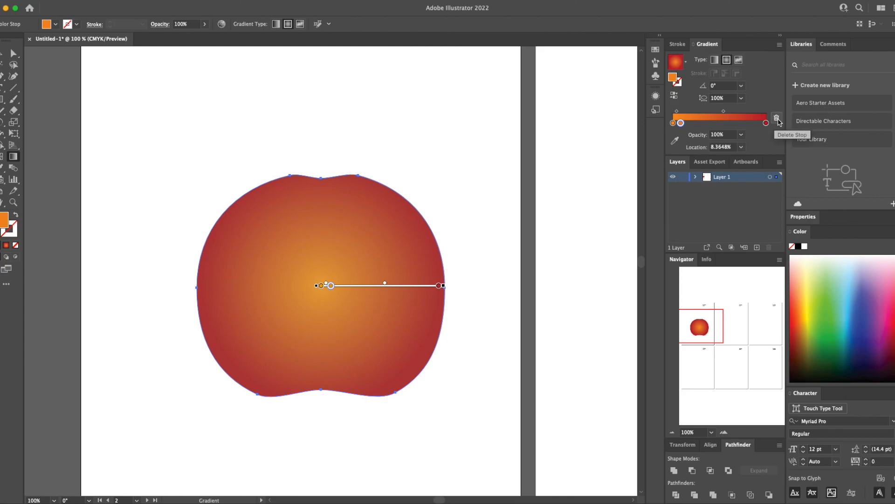
{"action": "left_click", "coordinate": [777, 119]}
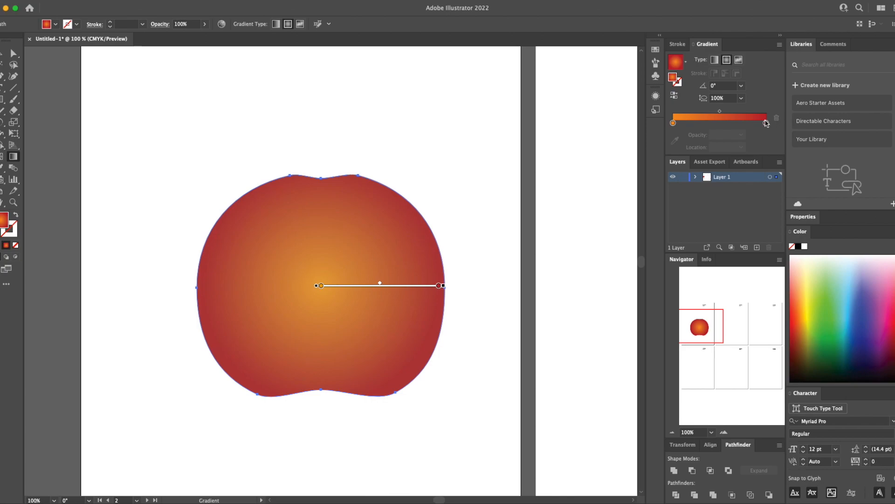
Step: Move the radial gradient's orange centre to the apple's upper right, point its axis toward the lower middle, and undo the stray origin shift
{"action": "mouse_move", "coordinate": [402, 288]}
{"action": "mouse_move", "coordinate": [442, 286]}
{"action": "left_mouse_down"}
{"action": "mouse_move", "coordinate": [355, 286]}
{"action": "mouse_move", "coordinate": [452, 285]}
{"action": "mouse_move", "coordinate": [343, 285]}
{"action": "mouse_move", "coordinate": [438, 286]}
{"action": "left_mouse_up"}
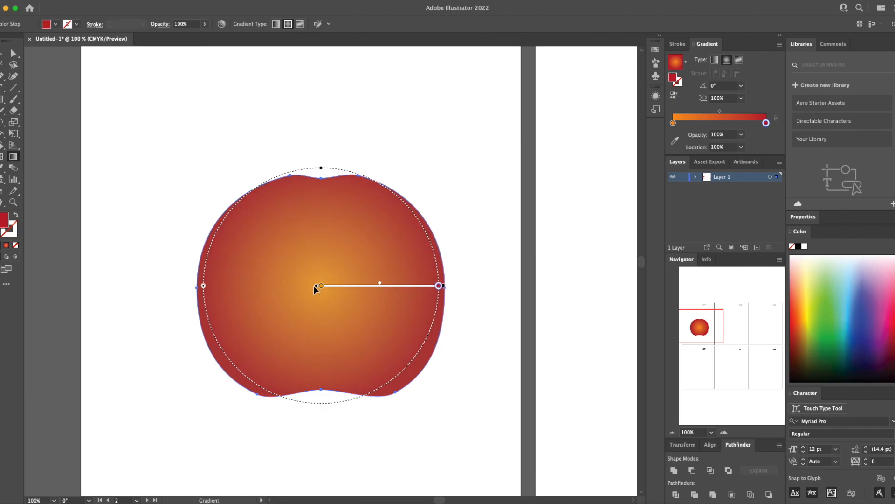
{"action": "left_click_drag", "start_coordinate": [316, 288], "coordinate": [362, 238]}
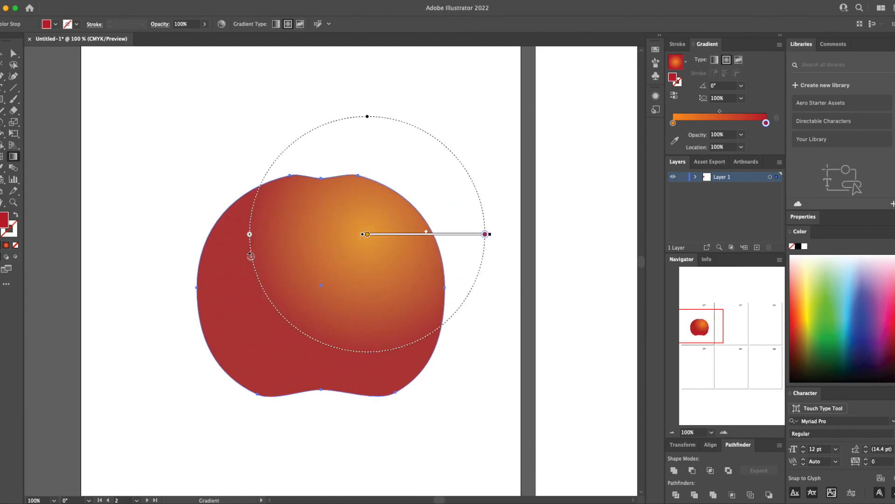
{"action": "left_click_drag", "start_coordinate": [251, 256], "coordinate": [177, 348]}
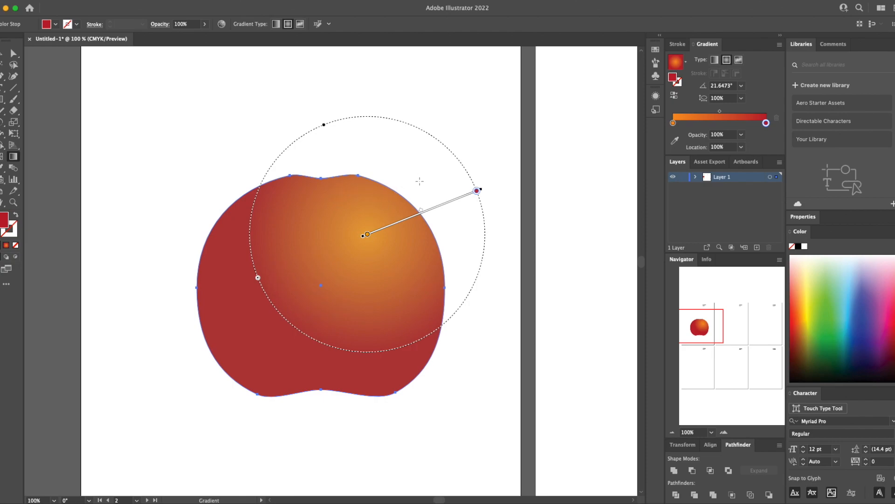
{"action": "left_click_drag", "start_coordinate": [368, 236], "coordinate": [378, 209]}
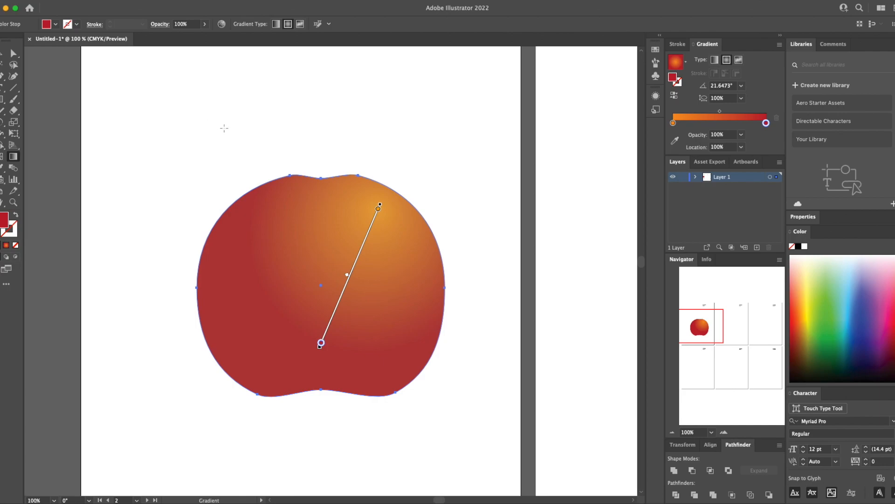
{"action": "left_click", "coordinate": [224, 128]}
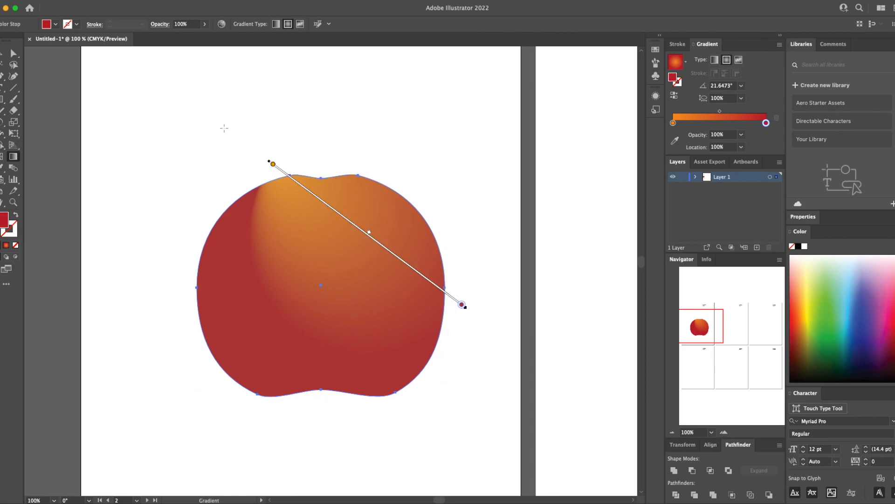
{"action": "key", "text": "super+z"}
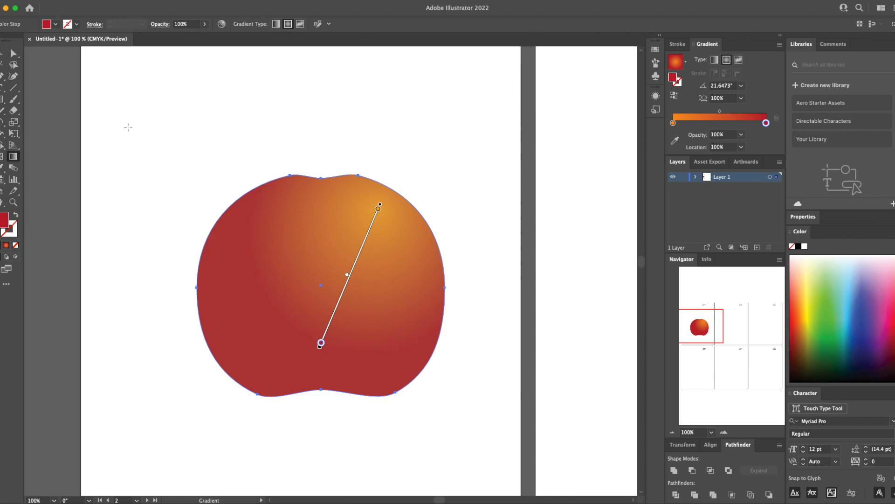
{"action": "key", "text": "v"}
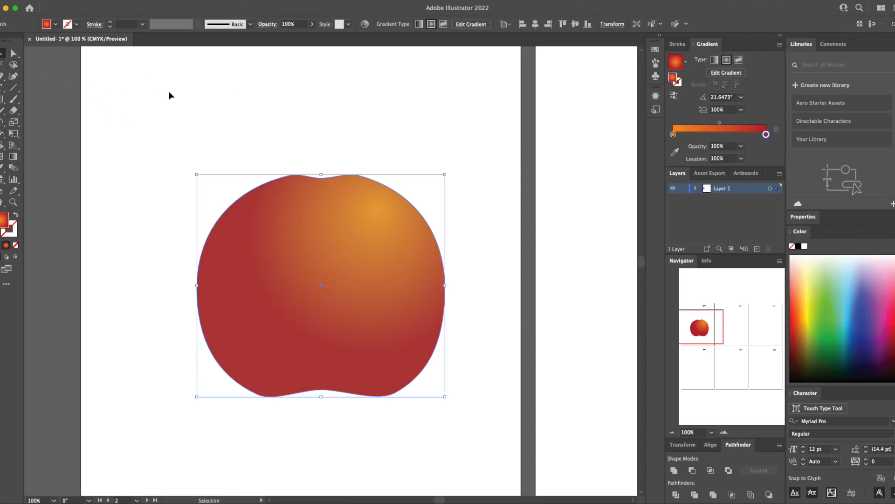
{"action": "left_click", "coordinate": [116, 89]}
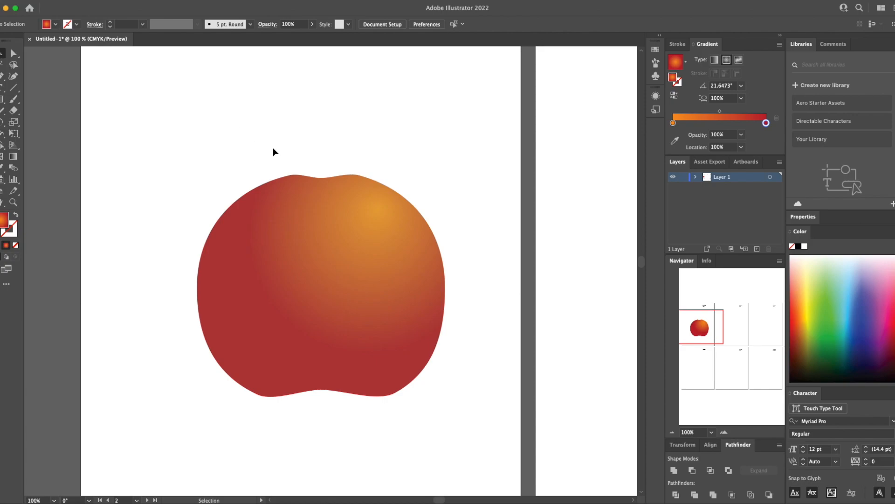
Step: Paint a closed stem outline rising from the apple's top dip and a separate curved line to its upper right with the Paintbrush
{"action": "left_click", "coordinate": [318, 199]}
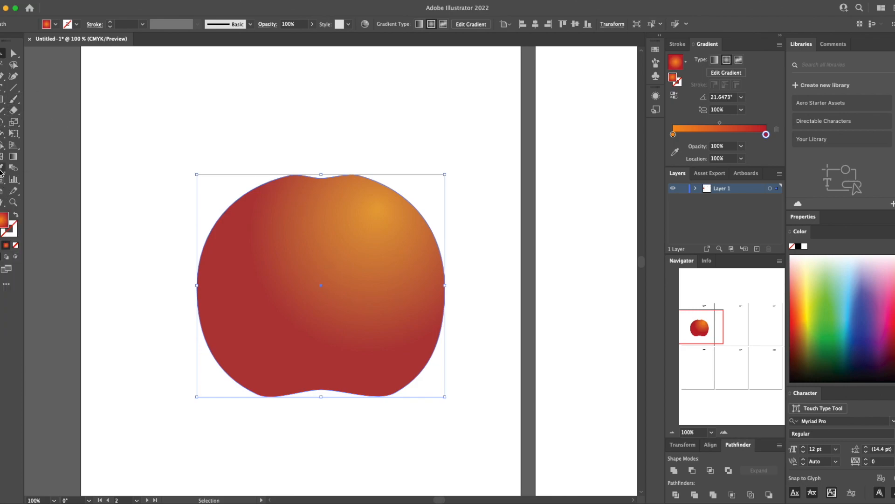
{"action": "key", "text": "b"}
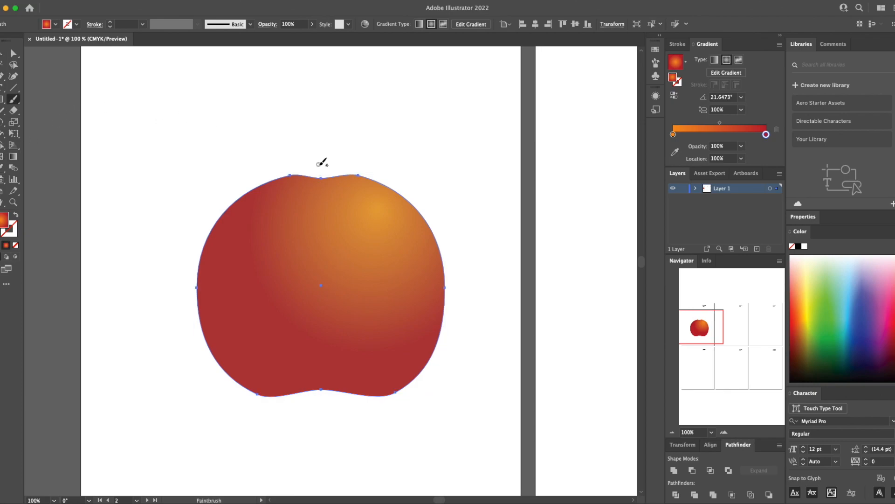
{"action": "mouse_move", "coordinate": [315, 176]}
{"action": "left_mouse_down"}
{"action": "mouse_move", "coordinate": [323, 137]}
{"action": "mouse_move", "coordinate": [344, 122]}
{"action": "mouse_move", "coordinate": [350, 131]}
{"action": "mouse_move", "coordinate": [320, 175]}
{"action": "left_mouse_up"}
{"action": "left_click_drag", "start_coordinate": [375, 152], "coordinate": [428, 100]}
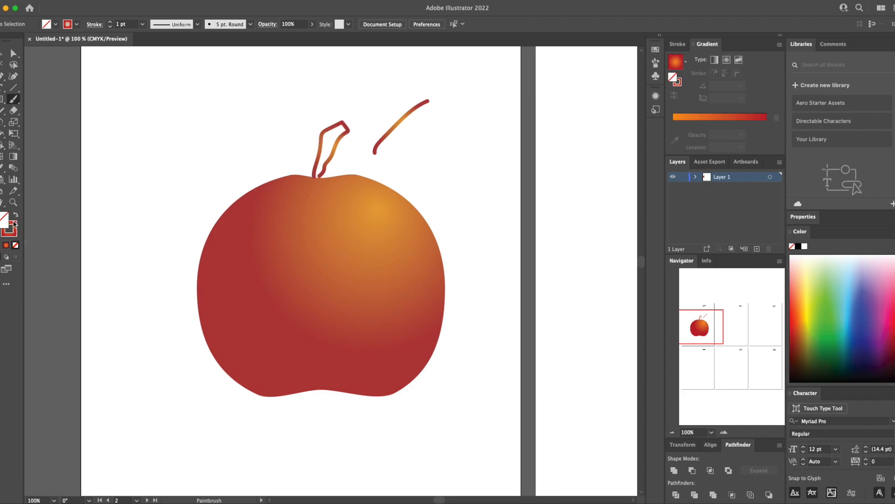
Step: Set the active stroke colour to dark brown, hex 54360a
{"action": "double_click", "coordinate": [14, 224]}
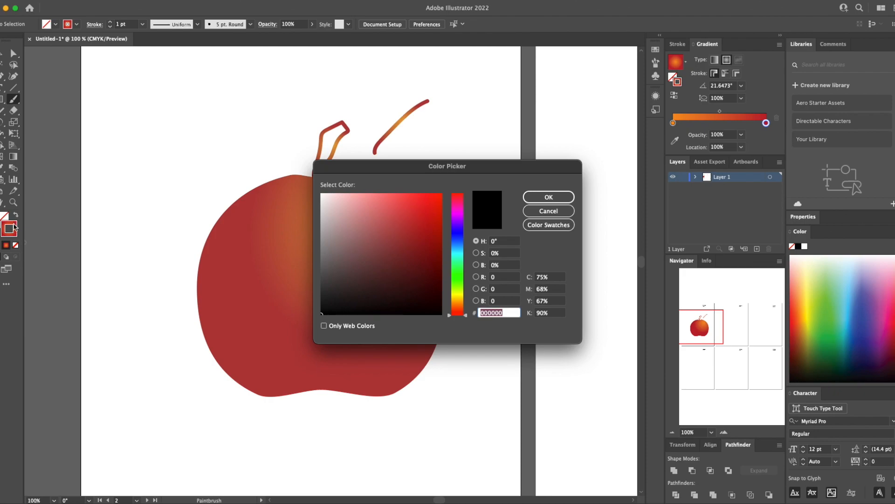
{"action": "left_click", "coordinate": [456, 276]}
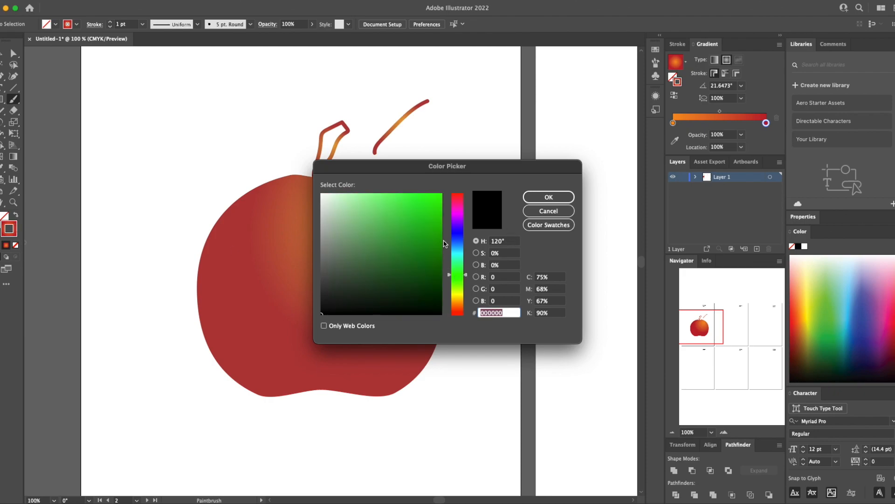
{"action": "left_click", "coordinate": [458, 199]}
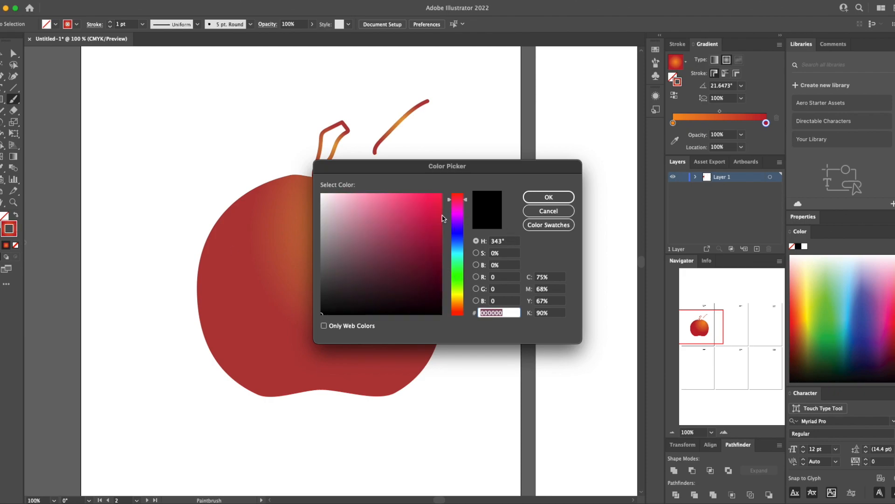
{"action": "left_click", "coordinate": [458, 303]}
{"action": "left_click", "coordinate": [427, 275]}
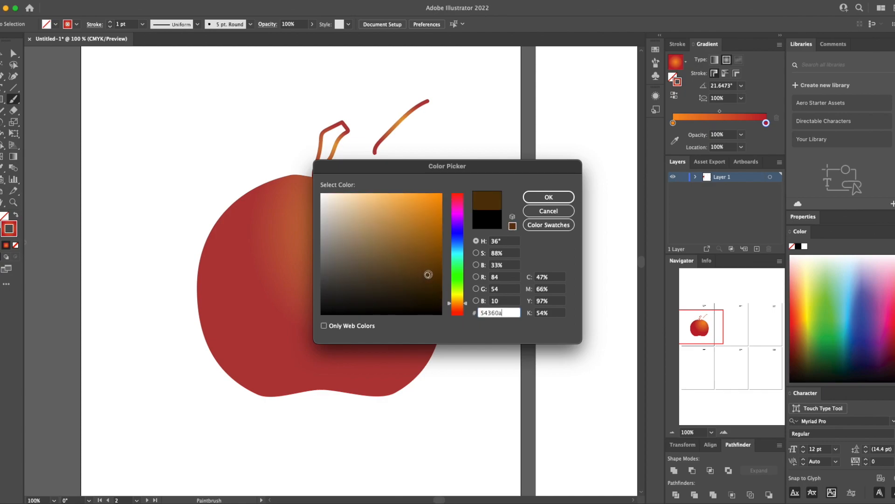
{"action": "left_click", "coordinate": [535, 197]}
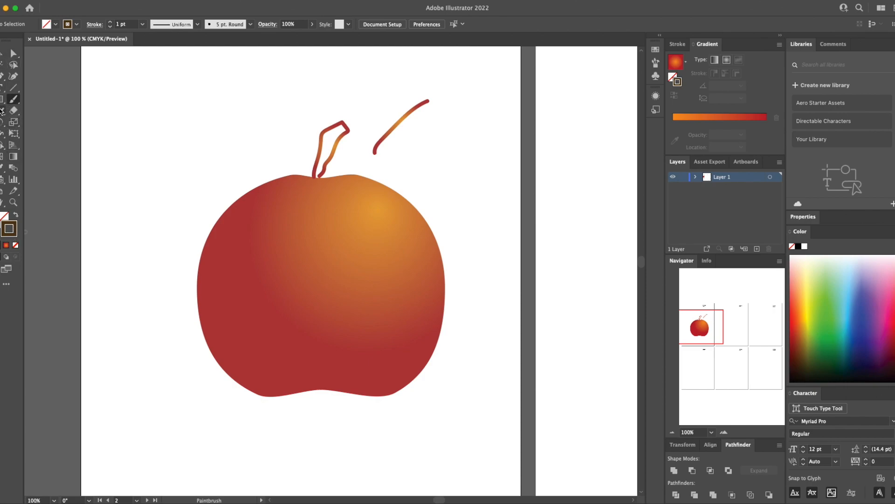
Step: Recolour the stem outline's stroke brown and swap it to the fill to make a solid stem without a stroke
{"action": "left_click", "coordinate": [2, 52]}
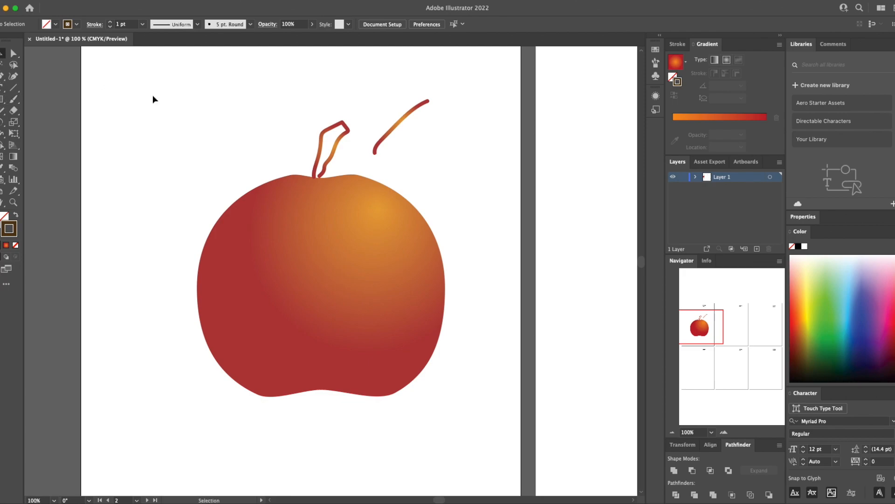
{"action": "left_click", "coordinate": [343, 137]}
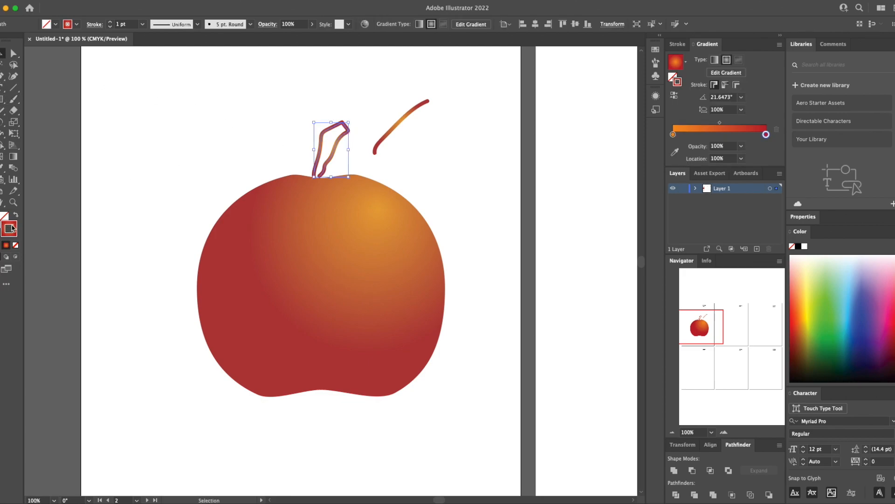
{"action": "double_click", "coordinate": [9, 228]}
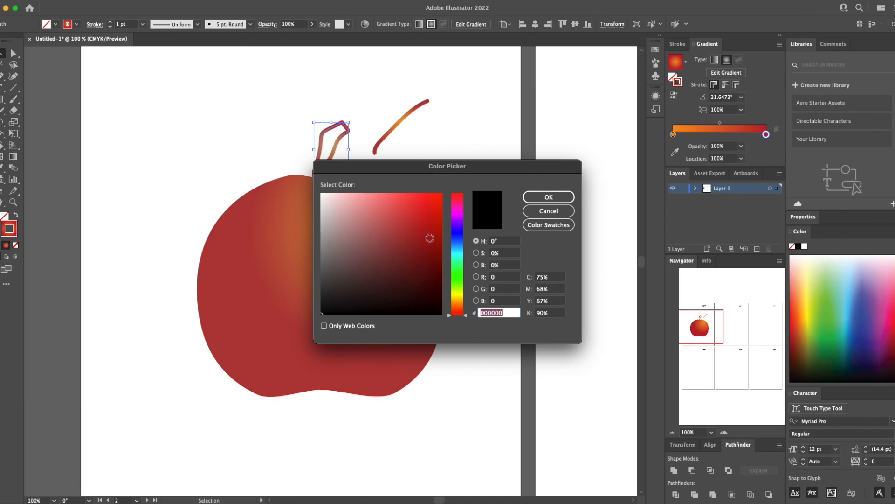
{"action": "left_click_drag", "start_coordinate": [457, 295], "coordinate": [460, 307]}
{"action": "left_click", "coordinate": [431, 221]}
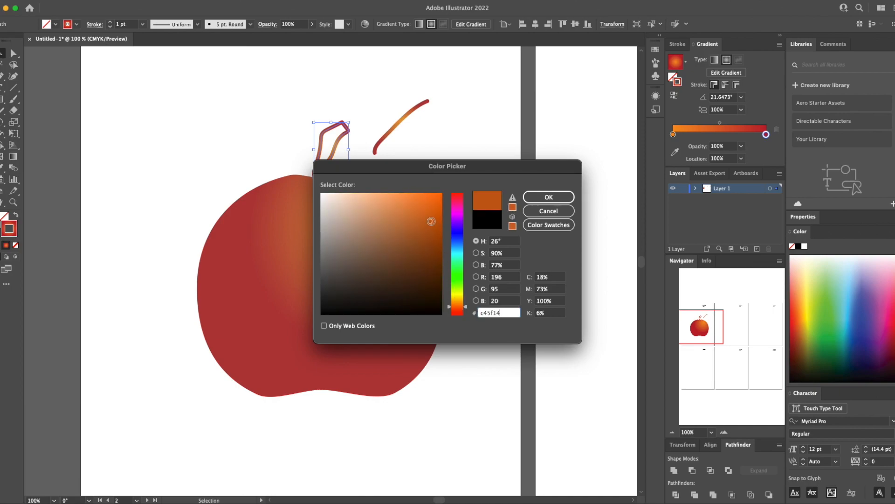
{"action": "left_click", "coordinate": [435, 262]}
{"action": "left_click", "coordinate": [534, 198]}
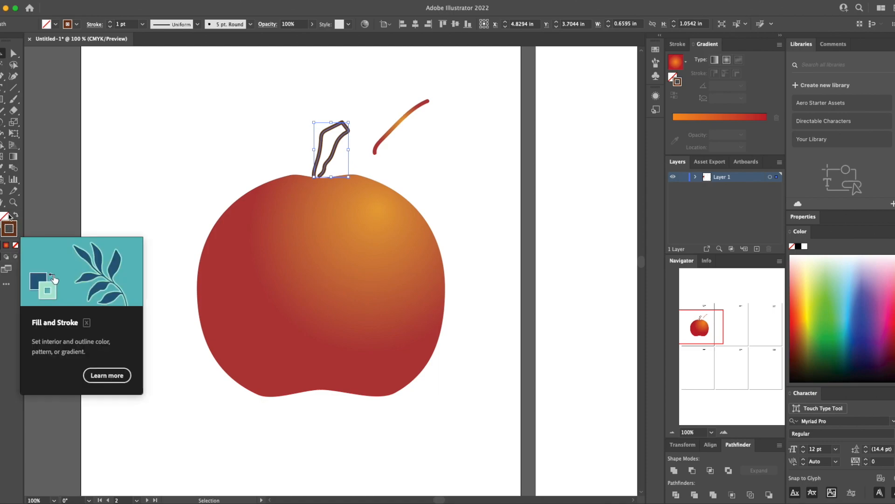
{"action": "left_click", "coordinate": [16, 217]}
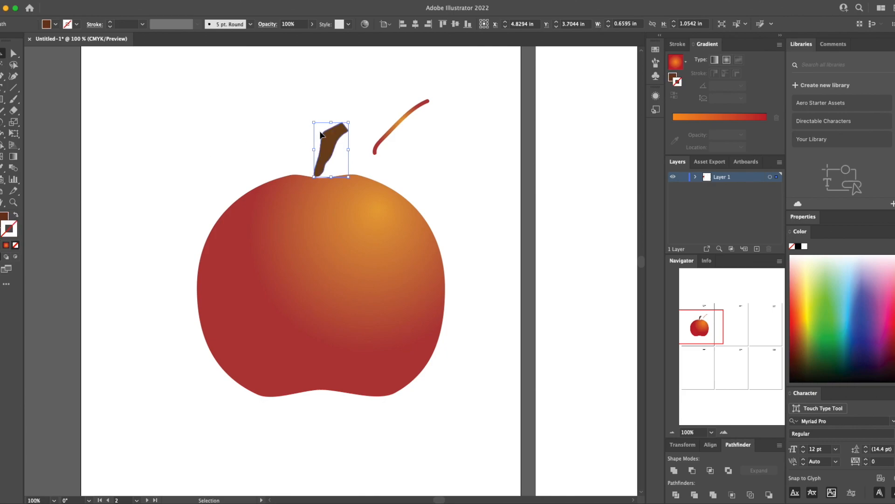
{"action": "left_click", "coordinate": [381, 167]}
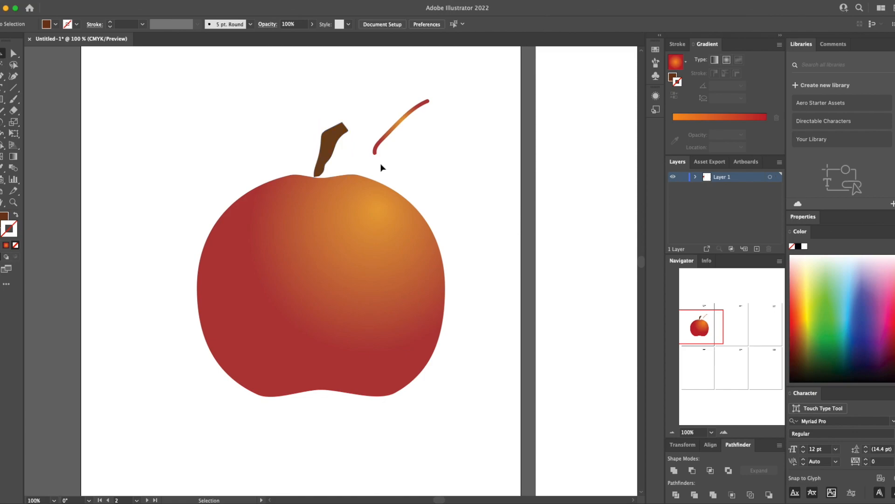
Step: Delete the curved line beside the stem and paint a closed, pointed leaf outline to the stem's upper left with the Paintbrush
{"action": "left_click", "coordinate": [379, 147]}
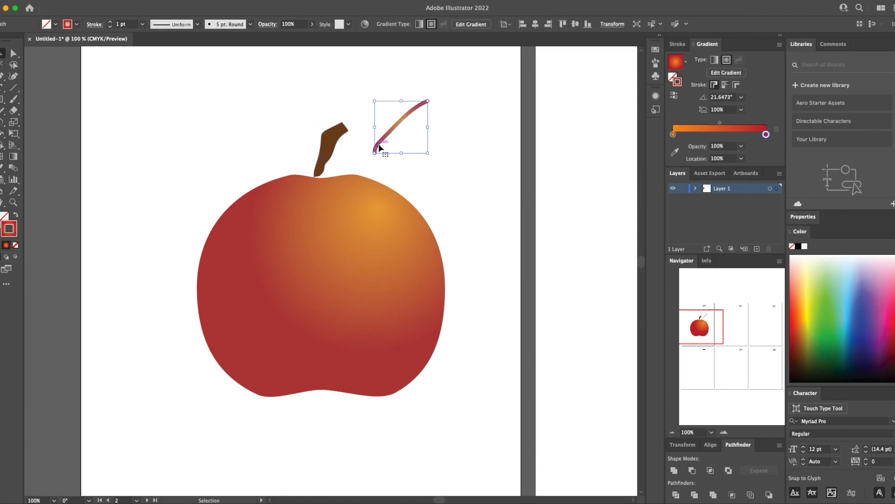
{"action": "key", "text": "Delete"}
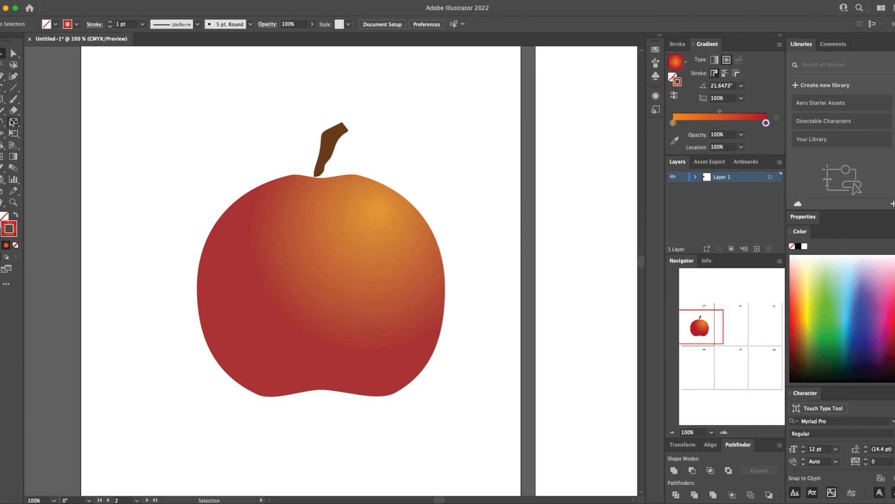
{"action": "key", "text": "b"}
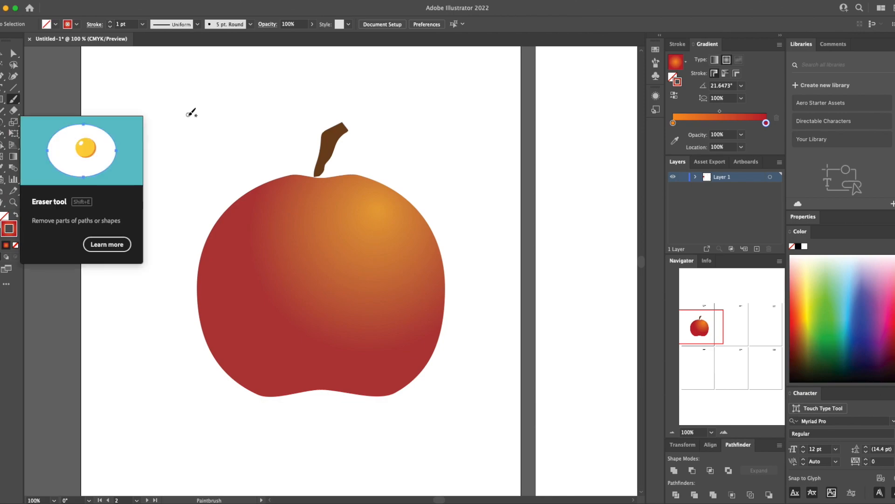
{"action": "mouse_move", "coordinate": [257, 120]}
{"action": "left_mouse_down"}
{"action": "mouse_move", "coordinate": [296, 82]}
{"action": "mouse_move", "coordinate": [290, 111]}
{"action": "mouse_move", "coordinate": [255, 120]}
{"action": "left_mouse_up"}
{"action": "mouse_move", "coordinate": [381, 69]}
{"action": "left_mouse_down"}
{"action": "mouse_move", "coordinate": [395, 111]}
{"action": "mouse_move", "coordinate": [408, 115]}
{"action": "mouse_move", "coordinate": [410, 82]}
{"action": "mouse_move", "coordinate": [381, 69]}
{"action": "left_mouse_up"}
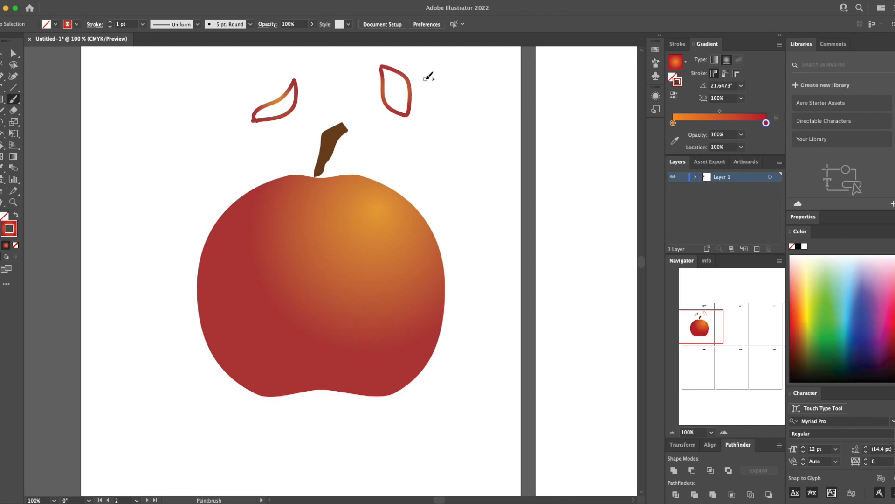
{"action": "key", "text": "super"}
{"action": "key", "text": "super+z"}
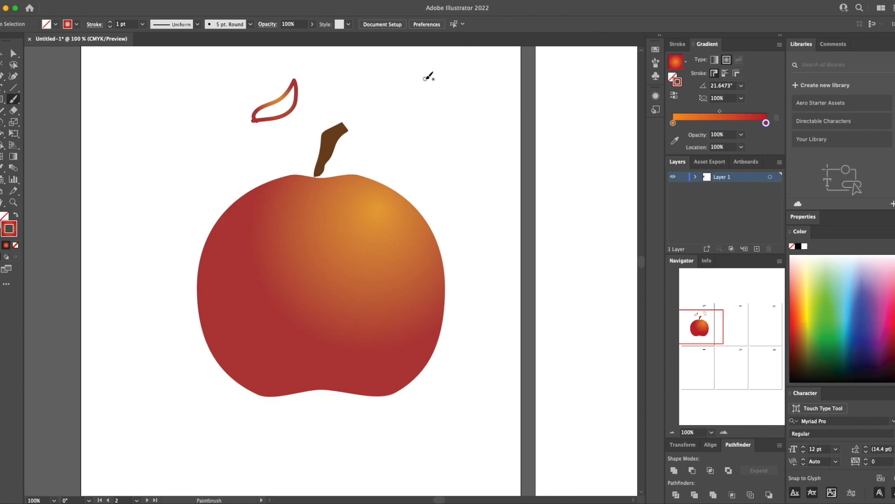
Step: Move the leaf outline further left of the stem and swap its gradient stroke to the fill
{"action": "key", "text": "v"}
{"action": "left_click_drag", "start_coordinate": [260, 122], "coordinate": [175, 175]}
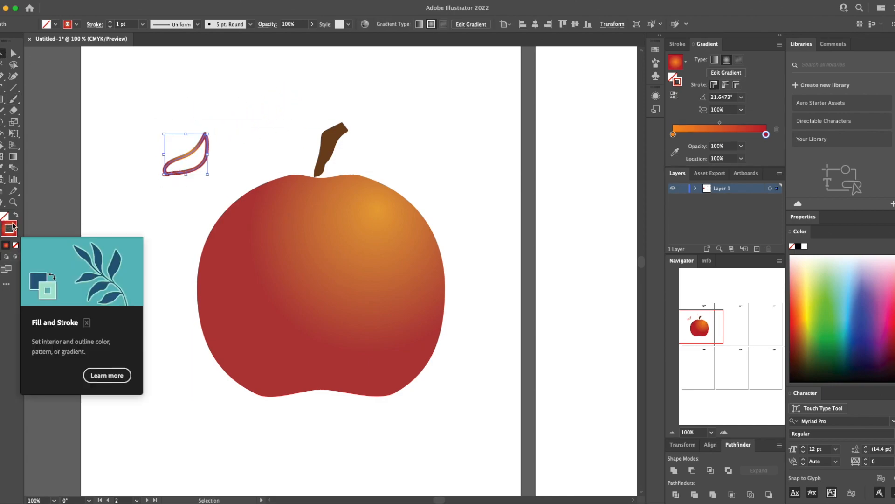
{"action": "left_click", "coordinate": [15, 216]}
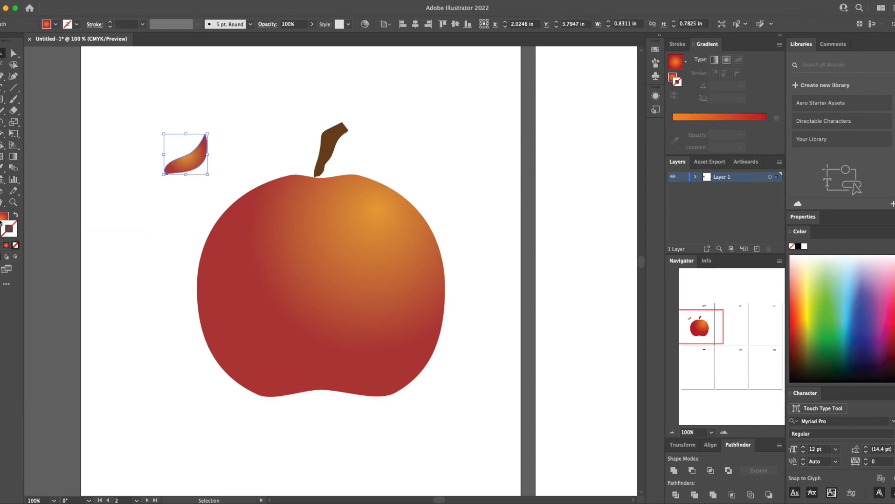
Step: Set the leaf's fill to dark green, hex 337a15
{"action": "double_click", "coordinate": [1, 220]}
{"action": "left_click", "coordinate": [454, 283]}
{"action": "left_click", "coordinate": [425, 257]}
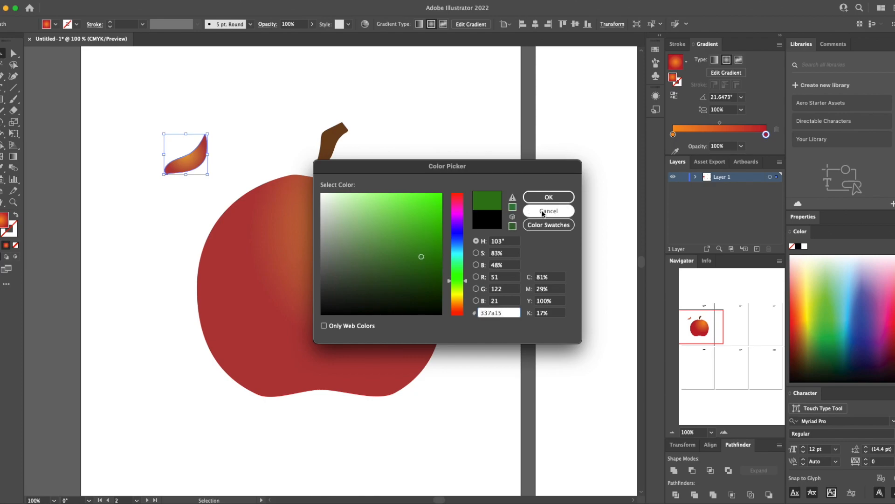
{"action": "left_click", "coordinate": [550, 200]}
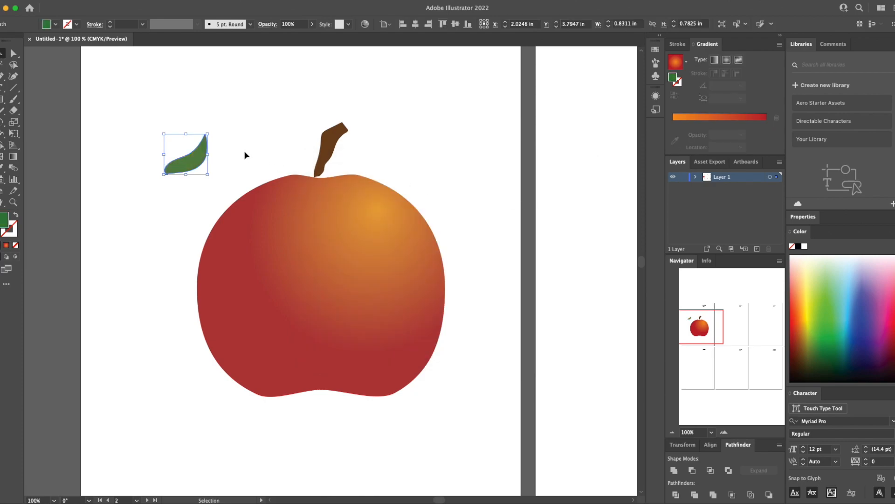
Step: Position the green leaf so its lower tip touches the right side of the stem near its base
{"action": "left_click_drag", "start_coordinate": [191, 154], "coordinate": [350, 152]}
{"action": "left_click", "coordinate": [393, 152]}
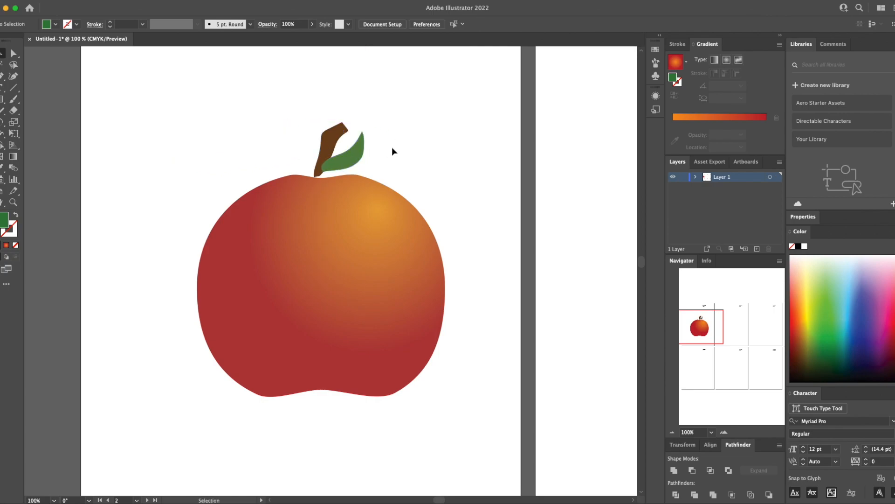
{"action": "mouse_move", "coordinate": [355, 157]}
{"action": "left_mouse_down"}
{"action": "mouse_move", "coordinate": [377, 150]}
{"action": "mouse_move", "coordinate": [354, 158]}
{"action": "left_mouse_up"}
{"action": "left_click", "coordinate": [431, 156]}
{"action": "left_click_drag", "start_coordinate": [282, 247], "coordinate": [303, 267]}
{"action": "key", "text": "super+z"}
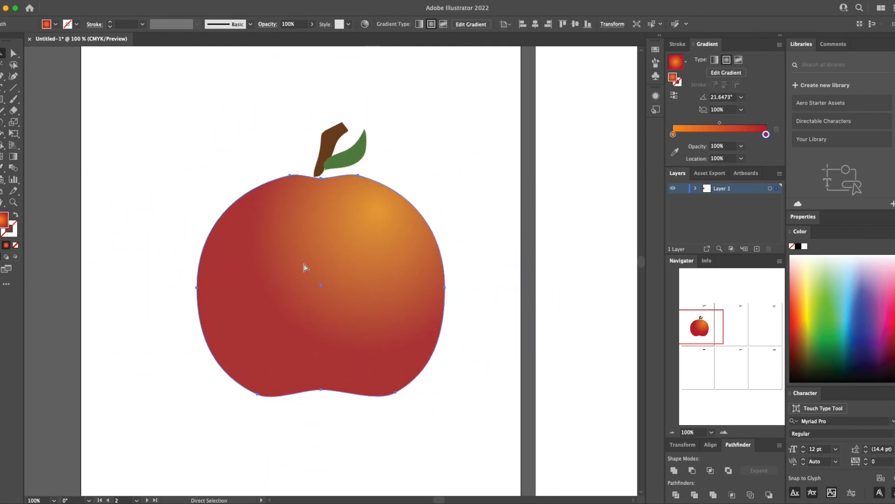
{"action": "left_click", "coordinate": [279, 125]}
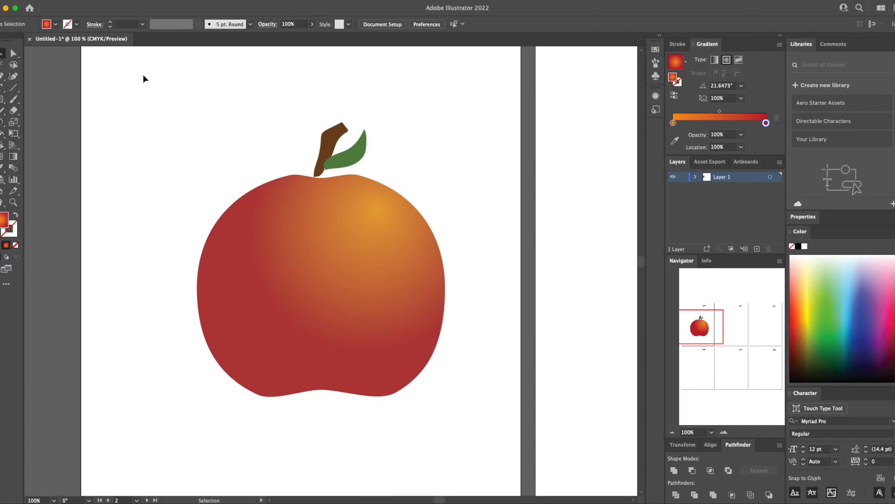
Step: Group the apple body, stem and leaf into one object and move it slightly up and left on its artboard
{"action": "left_click_drag", "start_coordinate": [144, 76], "coordinate": [480, 436]}
{"action": "key", "text": "super+a"}
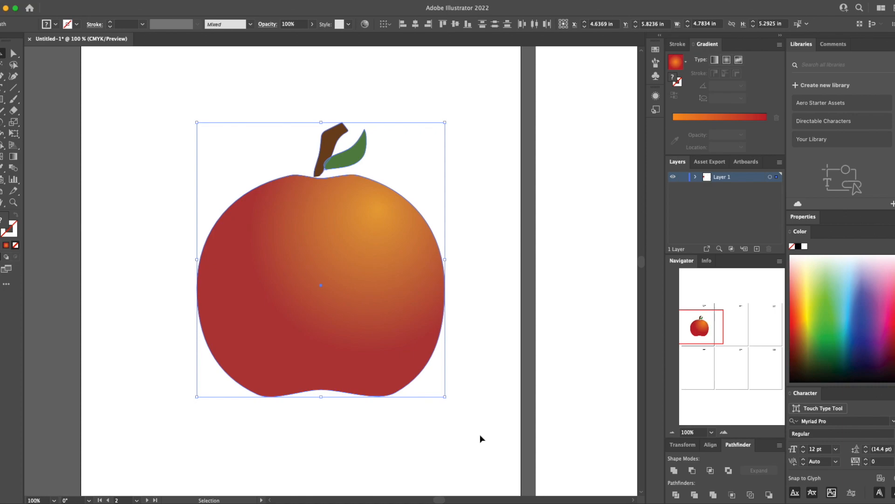
{"action": "key", "text": "a"}
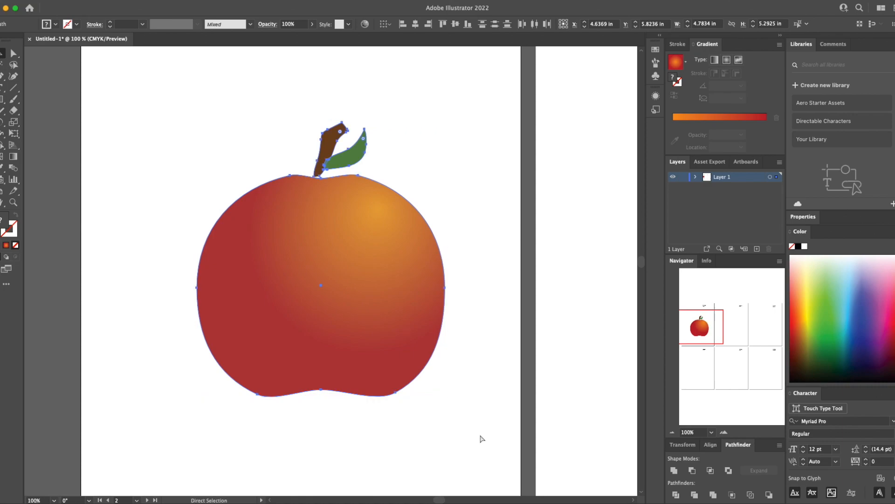
{"action": "key", "text": "v"}
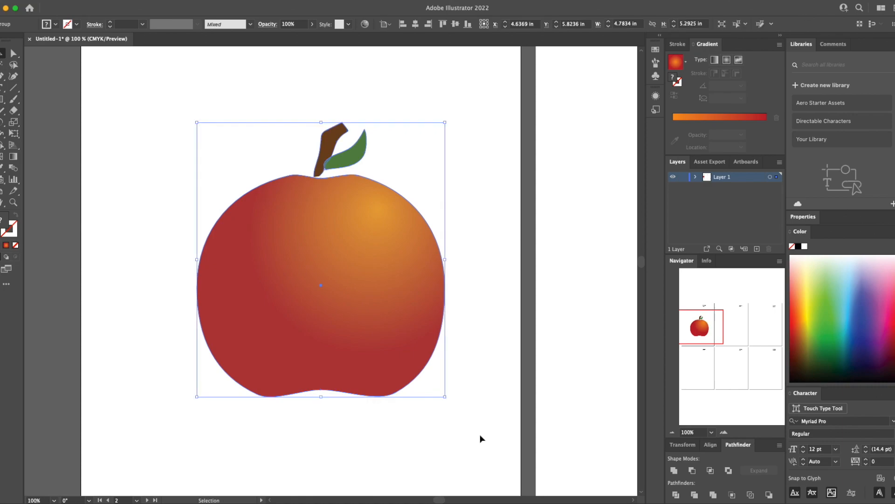
{"action": "right_click", "coordinate": [320, 233]}
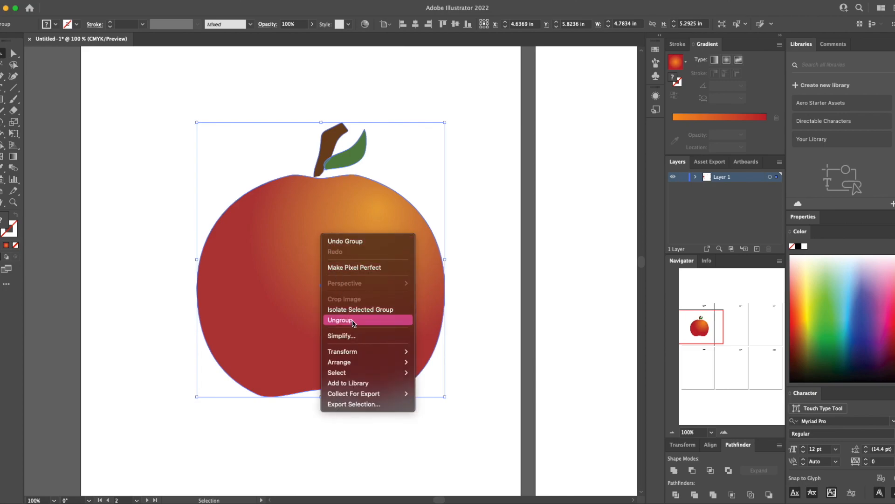
{"action": "left_click", "coordinate": [467, 149]}
{"action": "left_click_drag", "start_coordinate": [320, 253], "coordinate": [293, 242]}
Step: Copy the apple group onto the lower-right artboard and scale the copy down proportionally to less than half size
{"action": "key", "text": "a"}
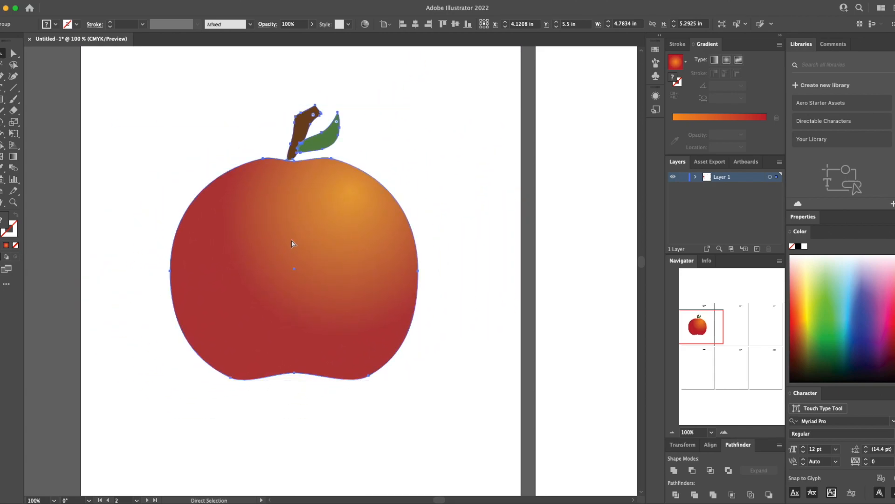
{"action": "key", "text": "super+minus"}
{"action": "key", "text": "super+minus"}
{"action": "key", "text": "super+minus"}
{"action": "key", "text": "super+minus"}
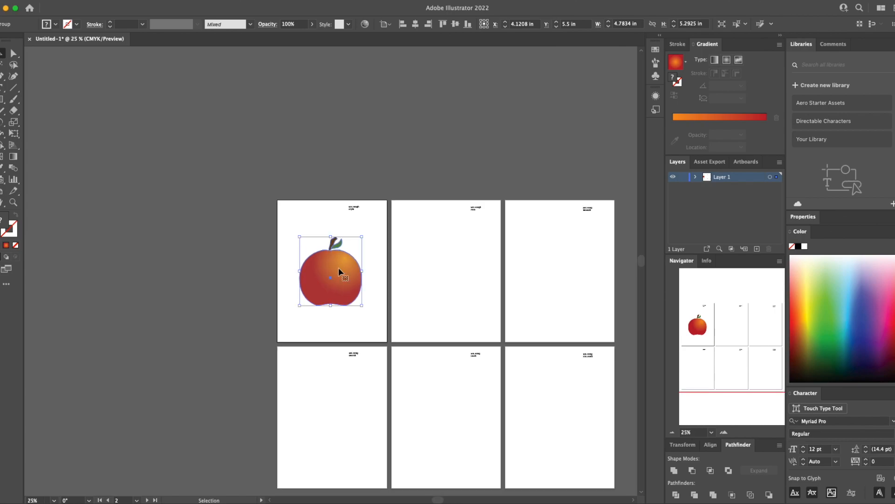
{"action": "left_click_drag", "start_coordinate": [339, 270], "coordinate": [568, 419]}
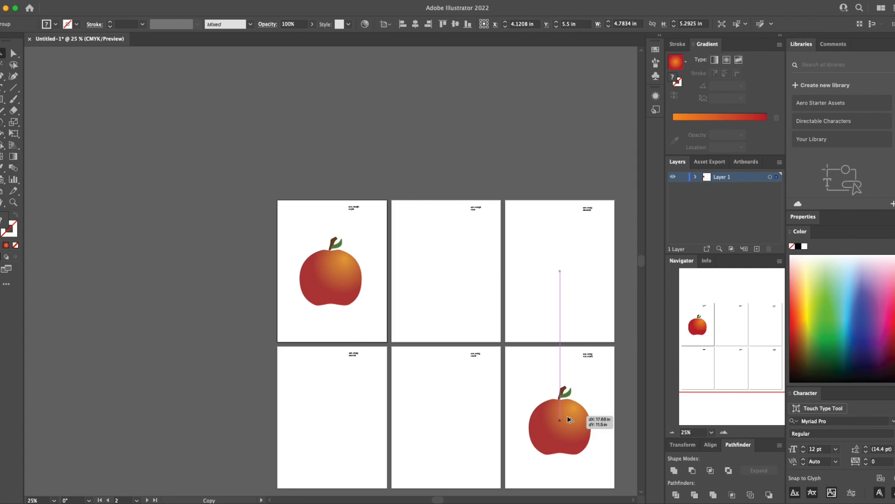
{"action": "left_click_drag", "start_coordinate": [567, 419], "coordinate": [567, 416]}
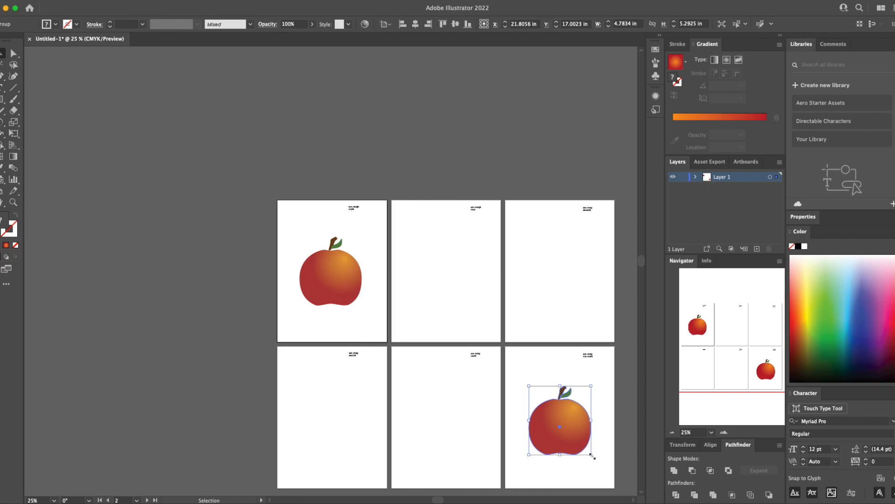
{"action": "left_click_drag", "start_coordinate": [591, 456], "coordinate": [545, 399]}
{"action": "left_click", "coordinate": [577, 400]}
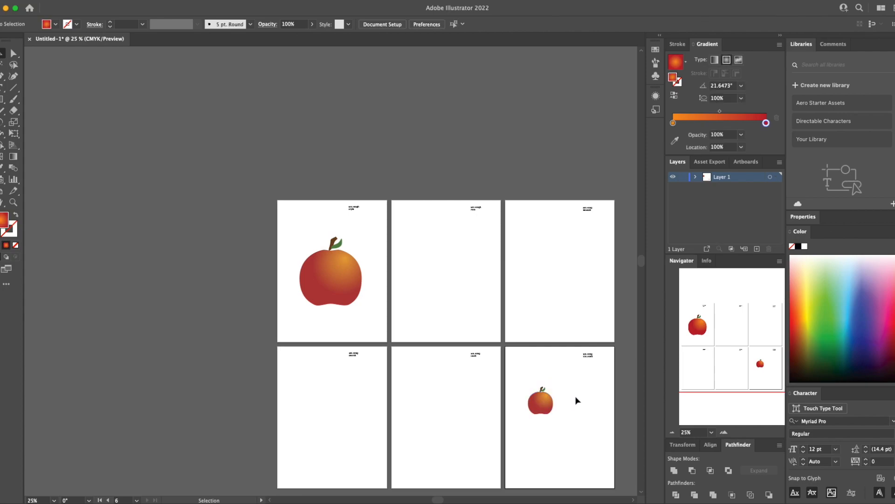
Step: Draw a circle about 3.51 in across with the Ellipse tool in the middle of the pear artboard
{"action": "left_click", "coordinate": [341, 274]}
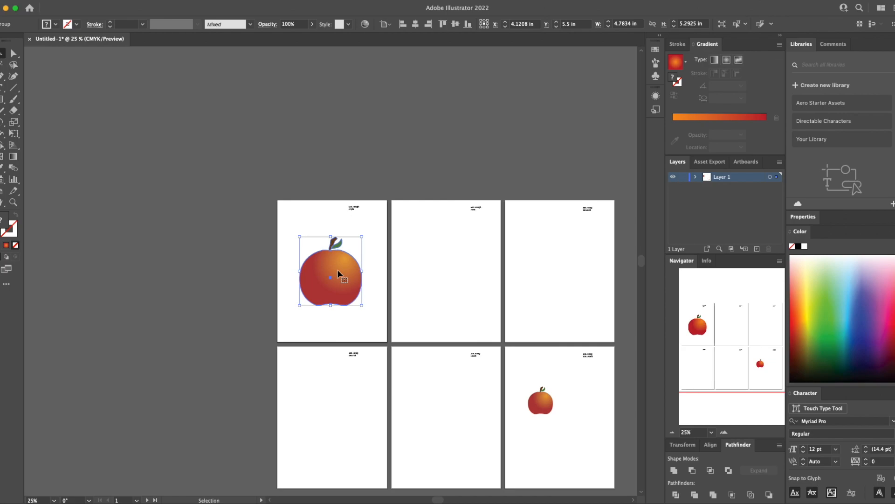
{"action": "key", "text": "a"}
{"action": "key", "text": "ctrl+1"}
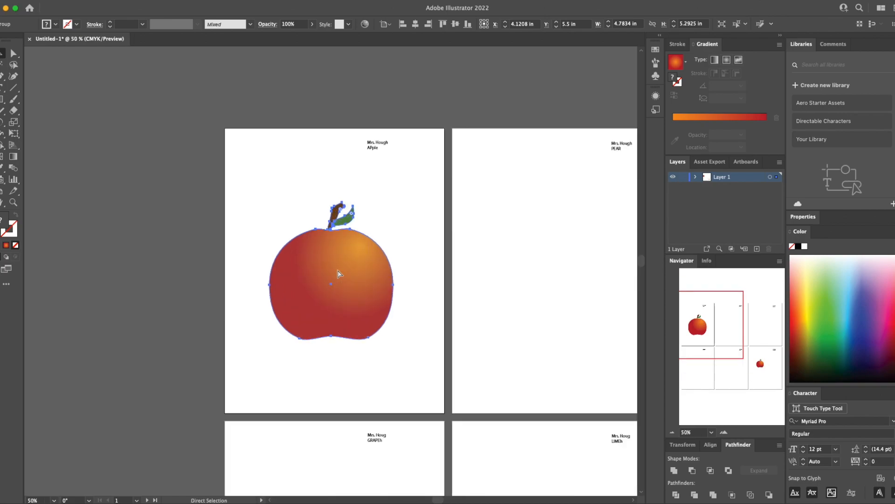
{"action": "key", "text": "v"}
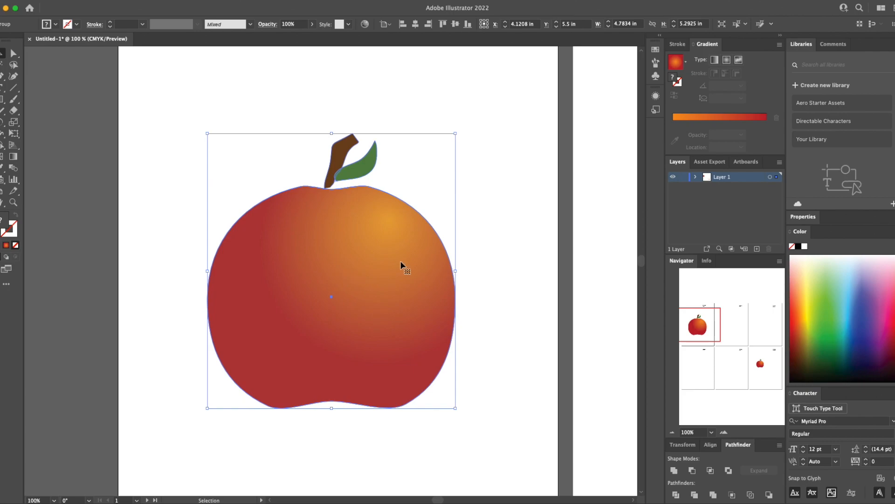
{"action": "key", "text": "h"}
{"action": "left_click_drag", "start_coordinate": [497, 248], "coordinate": [440, 258]}
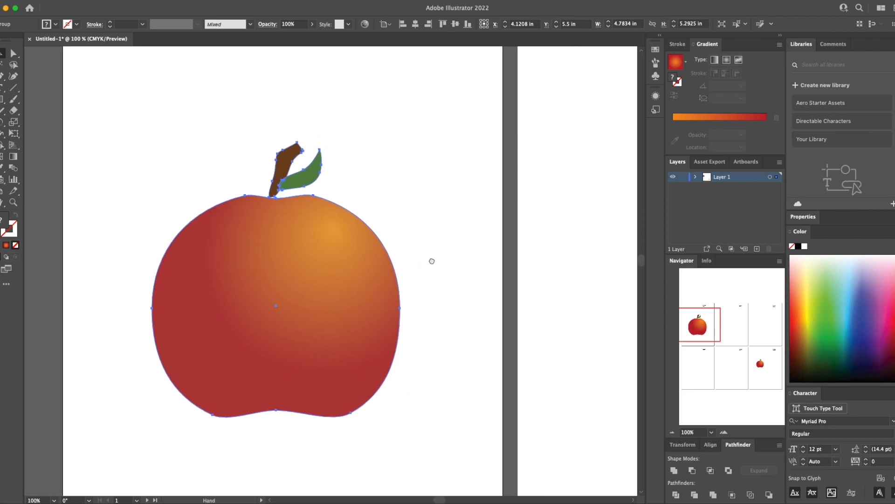
{"action": "left_click_drag", "start_coordinate": [497, 252], "coordinate": [354, 254]}
{"action": "key", "text": "v"}
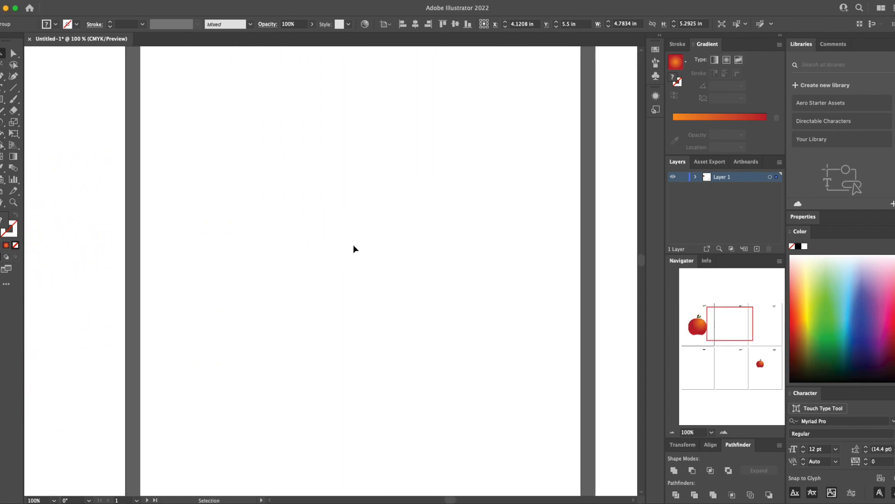
{"action": "mouse_move", "coordinate": [350, 200]}
{"action": "left_mouse_down"}
{"action": "mouse_move", "coordinate": [356, 289]}
{"action": "mouse_move", "coordinate": [339, 195]}
{"action": "left_mouse_up"}
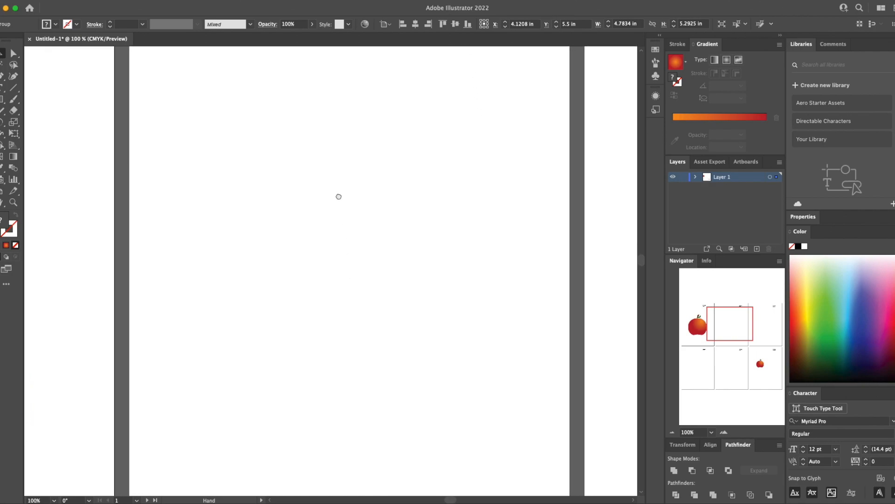
{"action": "left_click", "coordinate": [3, 99]}
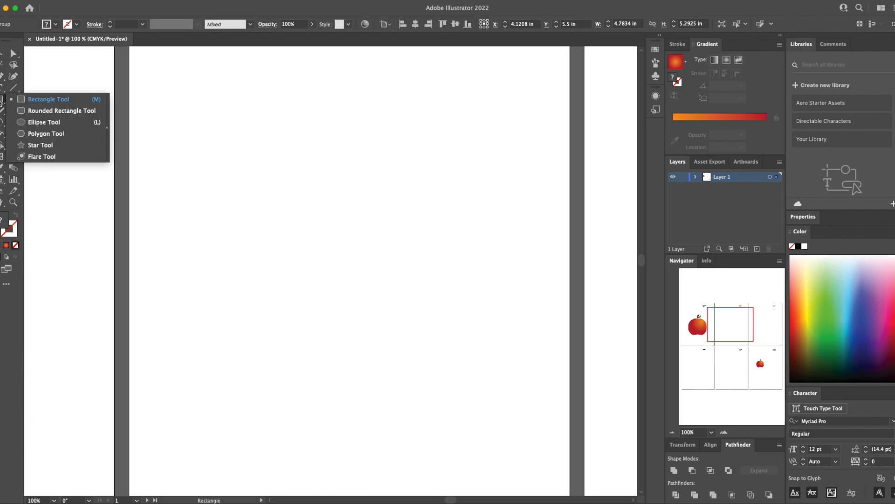
{"action": "left_click", "coordinate": [29, 123]}
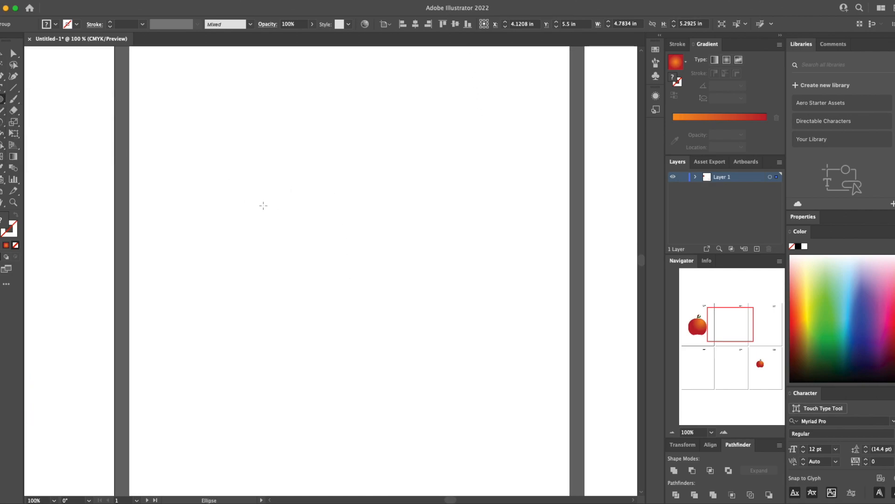
{"action": "left_click_drag", "start_coordinate": [263, 205], "coordinate": [446, 387]}
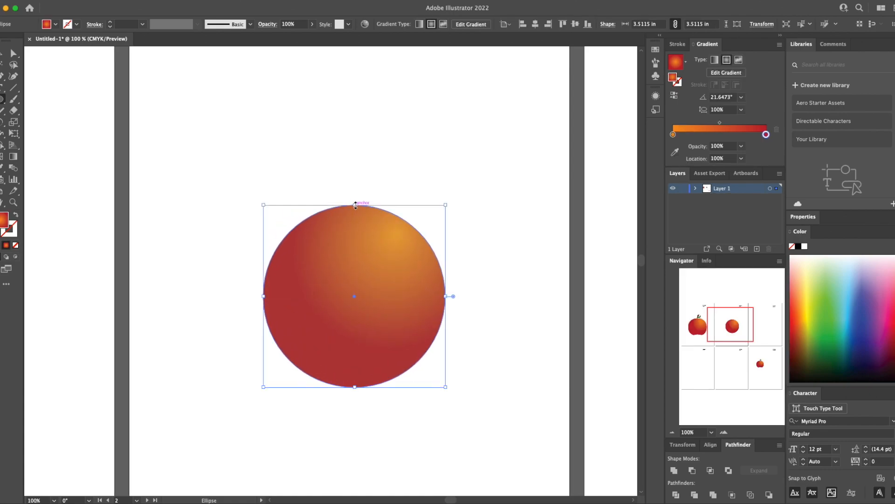
Step: Pull only the circle's top anchor point straight up to about Y 2.74 in to form an egg shape
{"action": "double_click", "coordinate": [14, 54]}
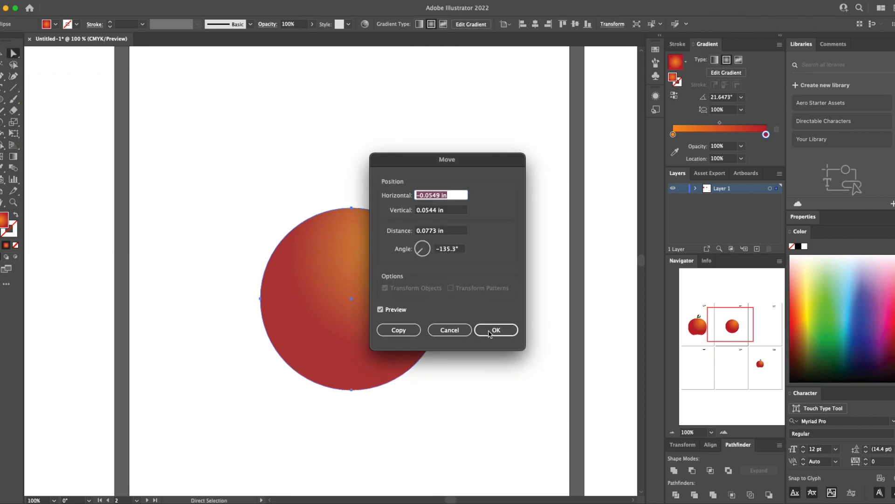
{"action": "left_click", "coordinate": [456, 332]}
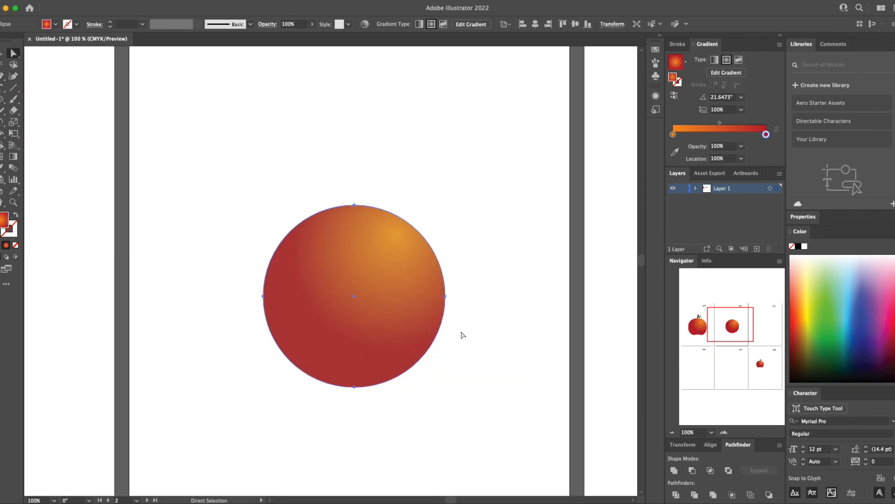
{"action": "left_click", "coordinate": [317, 142]}
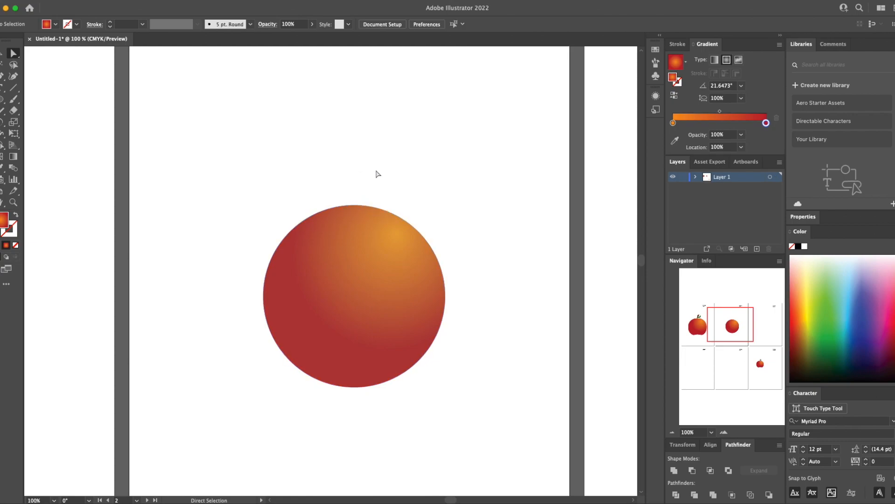
{"action": "left_click_drag", "start_coordinate": [354, 205], "coordinate": [354, 132]}
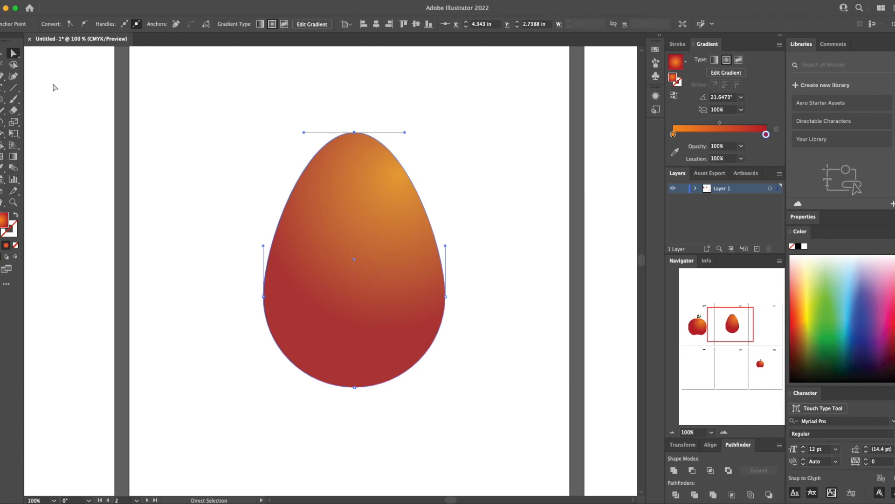
Step: Add an anchor point on each side of the egg's bottom point and pull the bottom point up slightly to form a shallow dent
{"action": "left_click", "coordinate": [2, 76]}
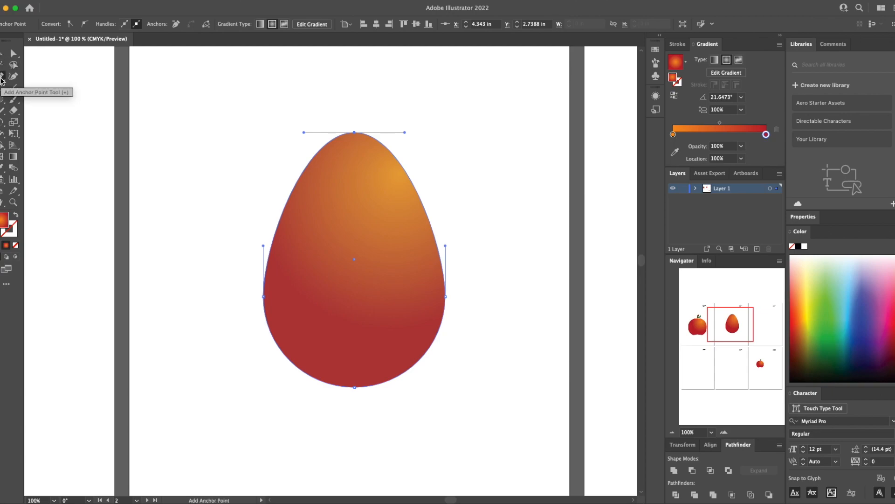
{"action": "left_click", "coordinate": [330, 385]}
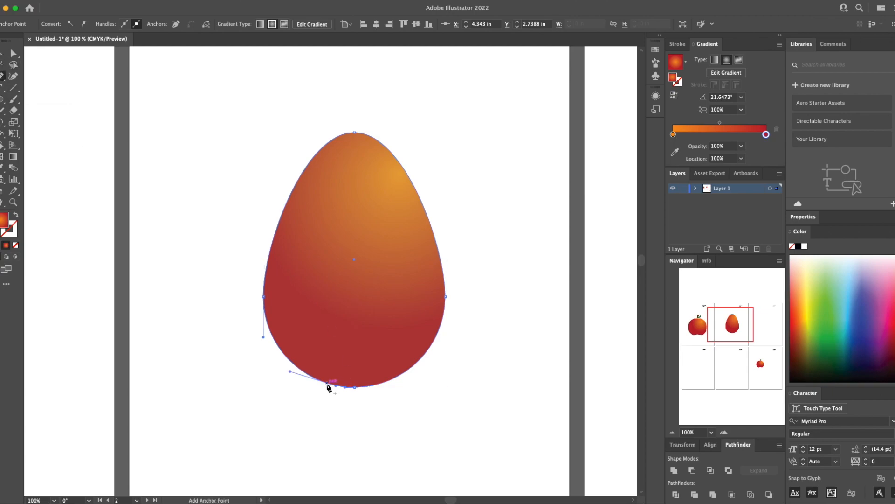
{"action": "left_click", "coordinate": [391, 379]}
{"action": "left_click", "coordinate": [13, 53]}
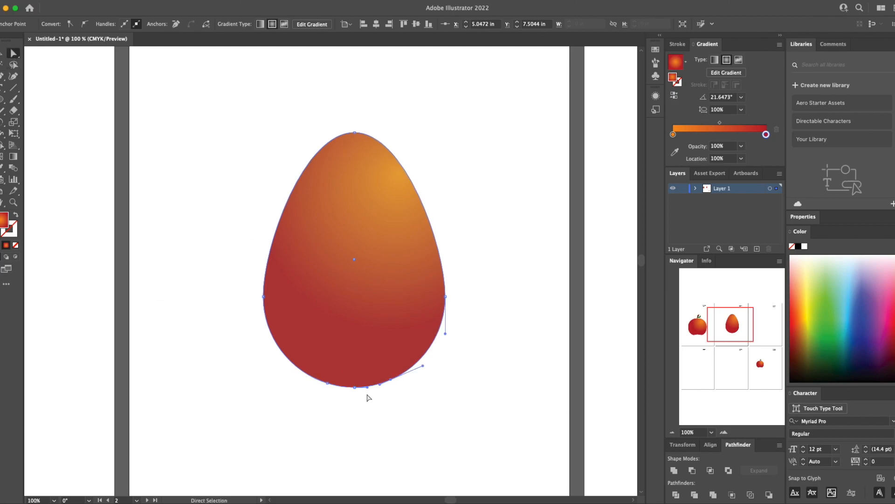
{"action": "left_click_drag", "start_coordinate": [355, 387], "coordinate": [355, 379]}
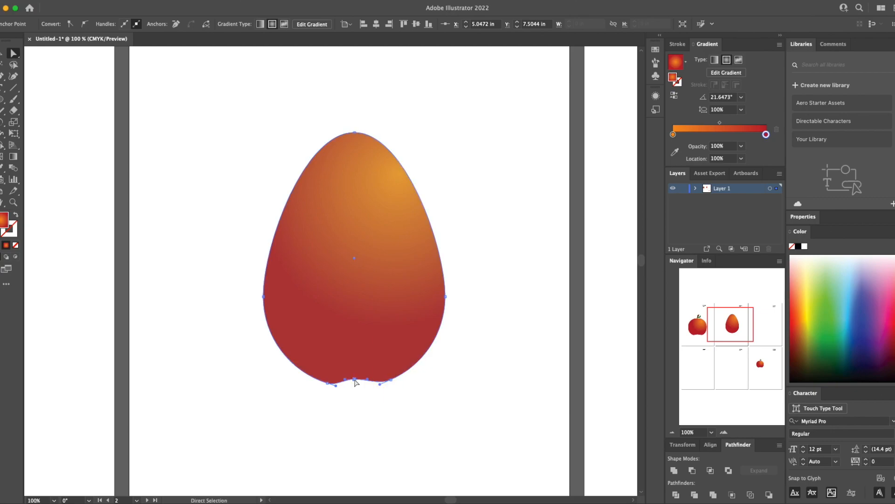
{"action": "left_click", "coordinate": [434, 406]}
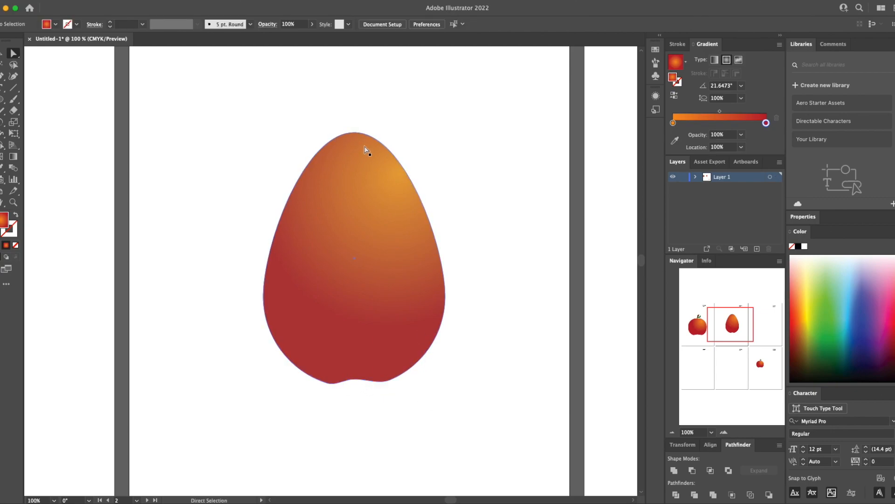
Step: Swing the top anchor's direction handle down inside the egg, then outward, to straighten the upper right side into a taper
{"action": "left_click", "coordinate": [354, 132]}
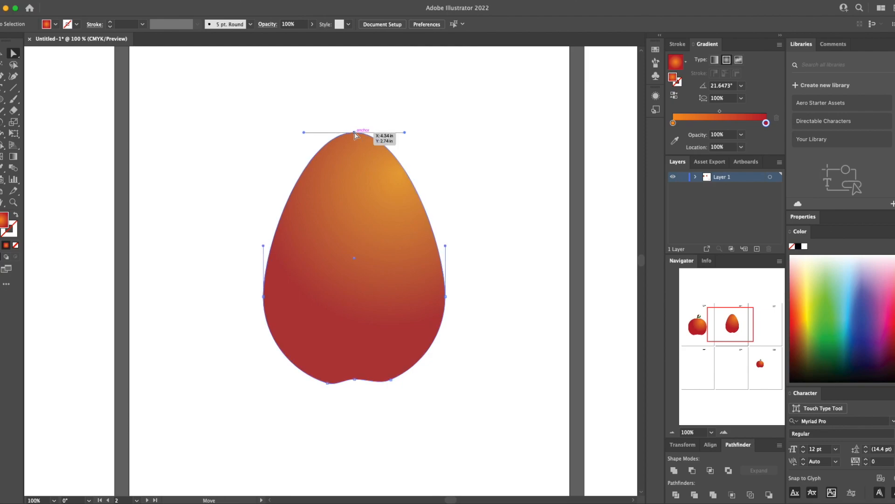
{"action": "left_click_drag", "start_coordinate": [404, 133], "coordinate": [340, 303]}
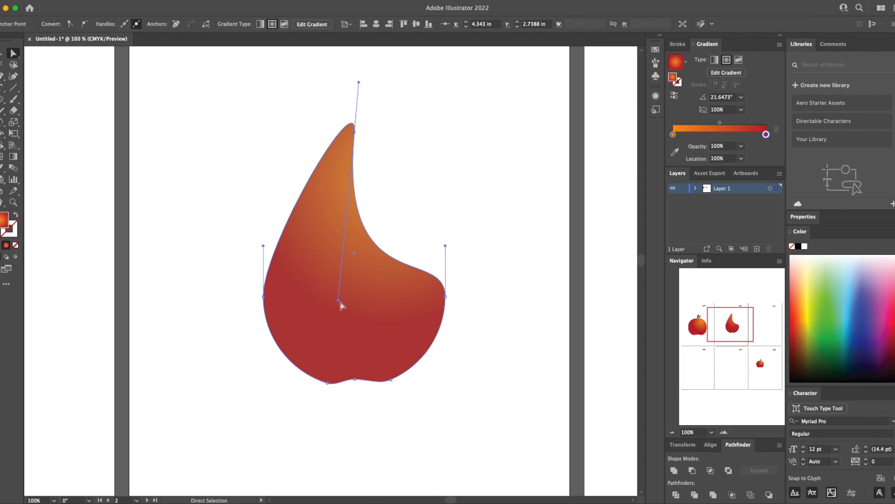
{"action": "left_click_drag", "start_coordinate": [338, 302], "coordinate": [417, 220]}
{"action": "left_click", "coordinate": [506, 196]}
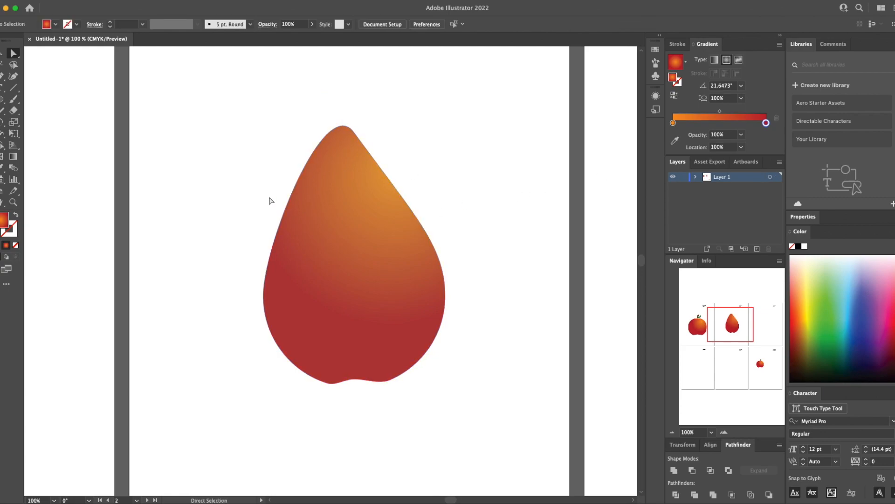
Step: Draw a circle about 2.70 in across with the Ellipse tool and place it over the upper half of the pear shape
{"action": "left_click", "coordinate": [317, 231]}
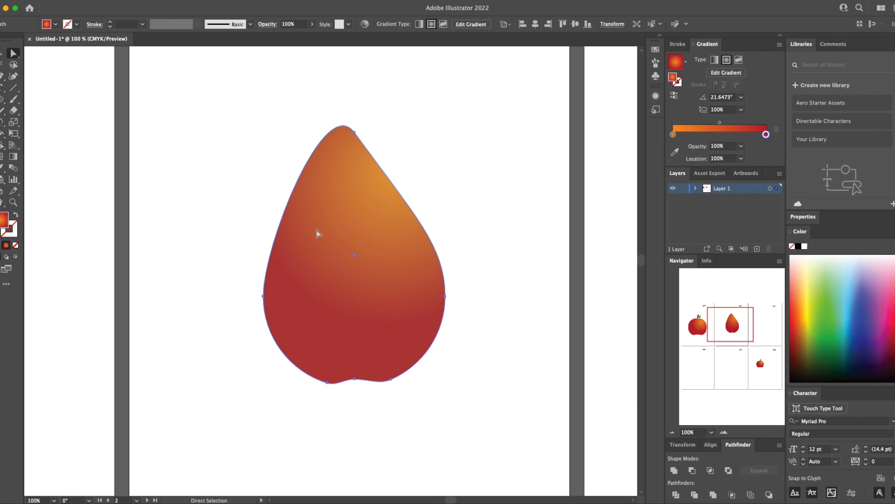
{"action": "left_click", "coordinate": [1, 99]}
{"action": "left_click_drag", "start_coordinate": [162, 105], "coordinate": [302, 245]}
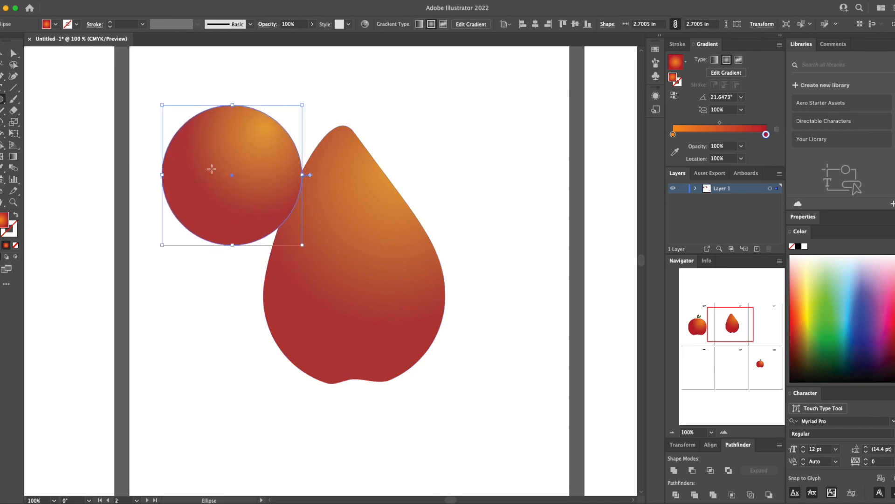
{"action": "key", "text": "v"}
{"action": "mouse_move", "coordinate": [208, 139]}
{"action": "left_mouse_down"}
{"action": "mouse_move", "coordinate": [332, 191]}
{"action": "mouse_move", "coordinate": [320, 183]}
{"action": "left_mouse_up"}
Step: Select the circle together with the pear shape and unite them into a single shape
{"action": "left_click_drag", "start_coordinate": [275, 91], "coordinate": [405, 265]}
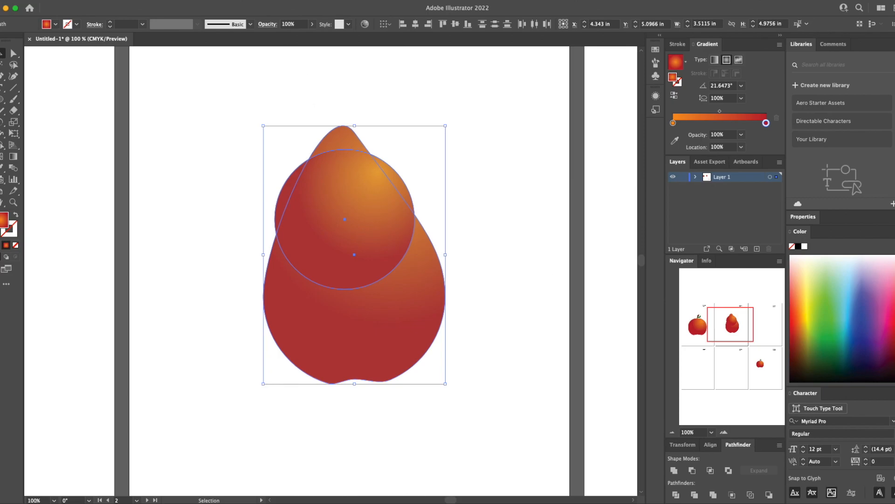
{"action": "left_click", "coordinate": [237, 1]}
{"action": "left_click", "coordinate": [239, 2]}
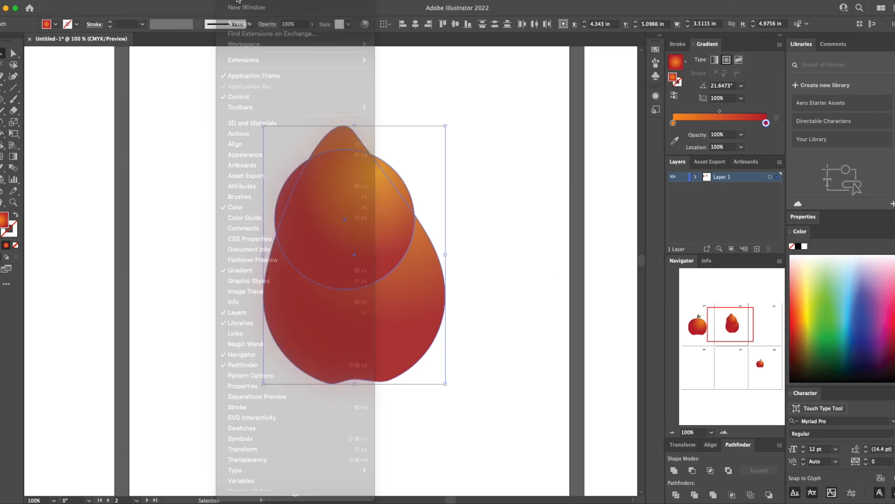
{"action": "left_click", "coordinate": [674, 471]}
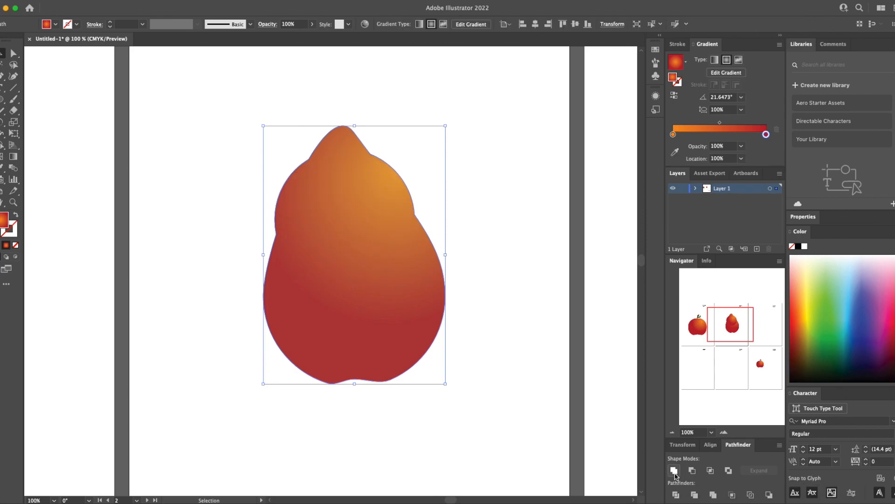
Step: Try to move the anchor beside the merged shape's tip slightly down and right using Direct Selection
{"action": "left_click", "coordinate": [482, 220]}
{"action": "left_click", "coordinate": [365, 195]}
{"action": "left_click", "coordinate": [13, 53]}
{"action": "left_click", "coordinate": [293, 87]}
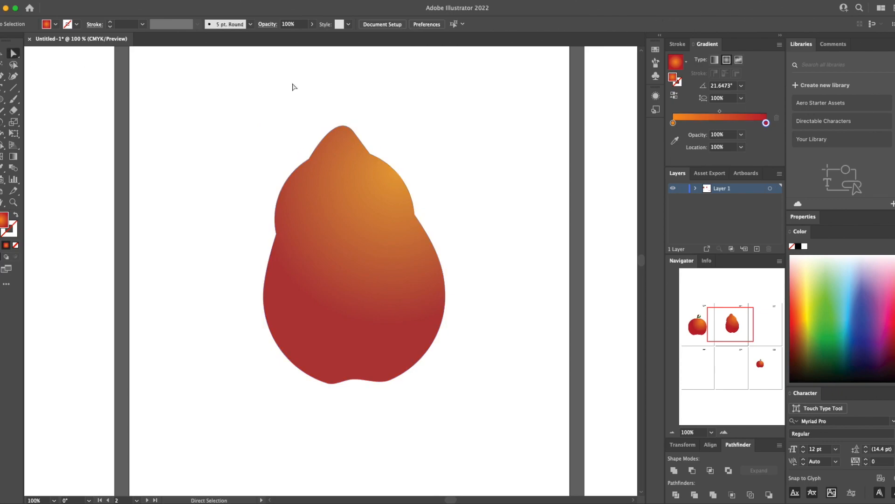
{"action": "left_click", "coordinate": [345, 138]}
{"action": "mouse_move", "coordinate": [352, 133]}
{"action": "left_mouse_down"}
{"action": "mouse_move", "coordinate": [346, 128]}
{"action": "mouse_move", "coordinate": [362, 141]}
{"action": "mouse_move", "coordinate": [351, 151]}
{"action": "mouse_move", "coordinate": [350, 138]}
{"action": "mouse_move", "coordinate": [357, 157]}
{"action": "mouse_move", "coordinate": [342, 157]}
{"action": "mouse_move", "coordinate": [337, 152]}
{"action": "mouse_move", "coordinate": [371, 155]}
{"action": "mouse_move", "coordinate": [364, 143]}
{"action": "left_mouse_up"}
{"action": "left_click", "coordinate": [364, 111]}
{"action": "left_click", "coordinate": [353, 137]}
{"action": "key", "text": "super+z"}
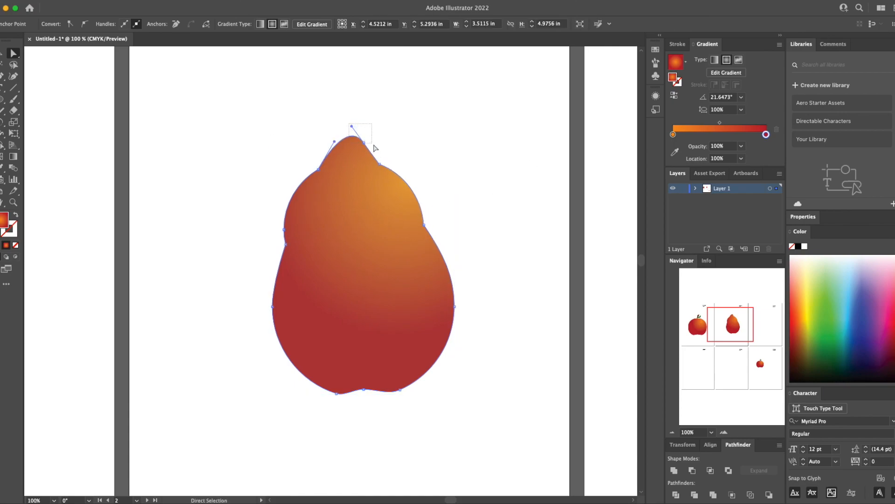
Step: Pull only the anchor beside the merged shape's tip slightly downward to lower the tip
{"action": "left_click", "coordinate": [352, 130]}
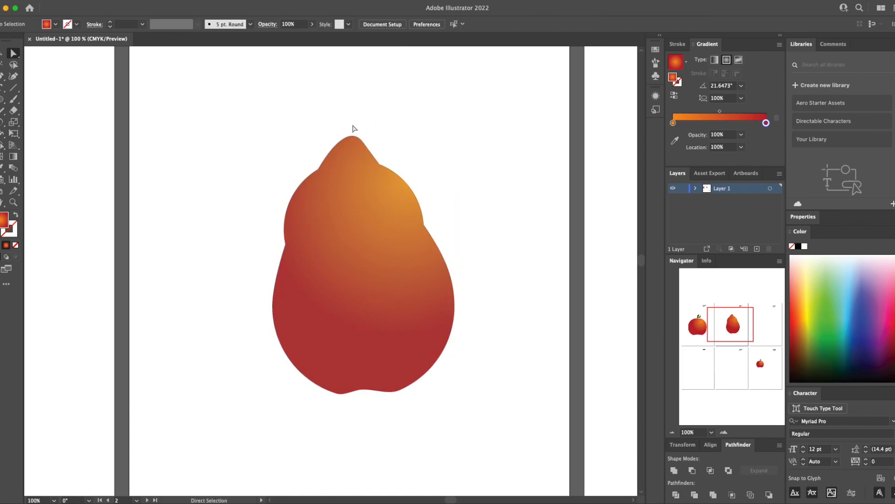
{"action": "left_click", "coordinate": [378, 165]}
{"action": "left_click_drag", "start_coordinate": [365, 143], "coordinate": [365, 148]}
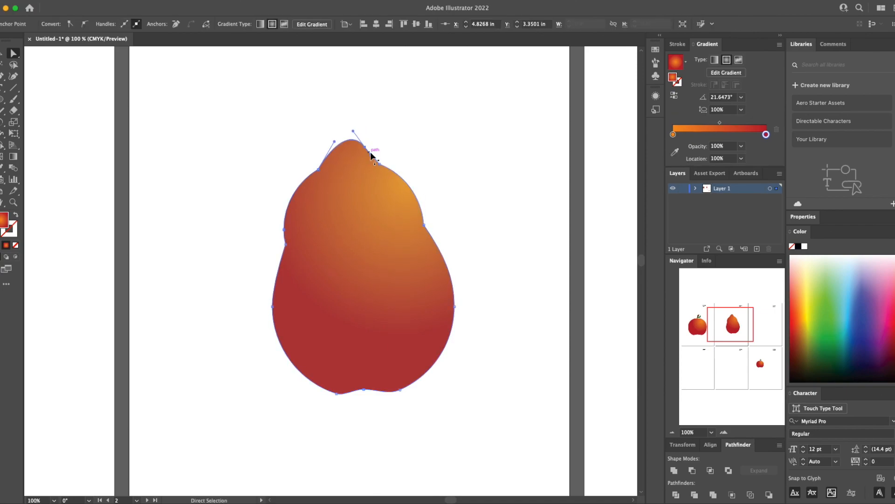
Step: Move the corner anchor in the notch right of the tip outward to about X 4.85 in, Y 3.32 in, and nudge the adjoining segment
{"action": "left_click", "coordinate": [379, 163]}
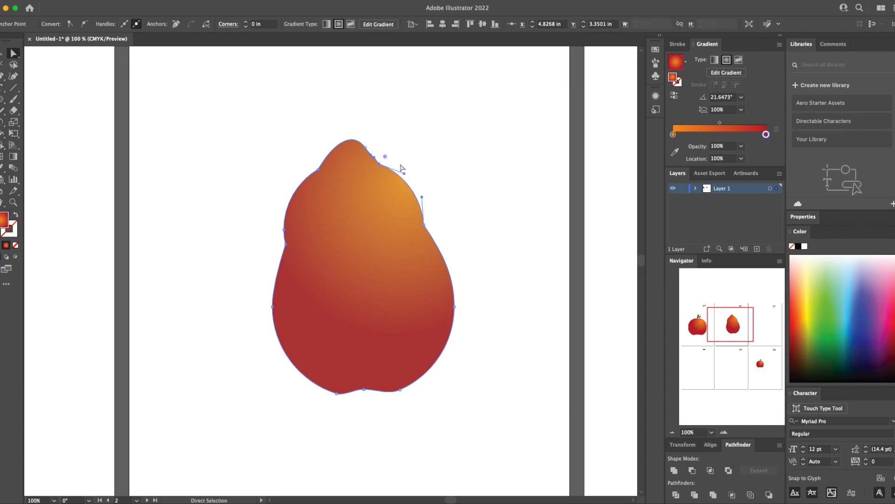
{"action": "key", "text": "v"}
{"action": "key", "text": "ctrl+equal"}
{"action": "key", "text": "ctrl+equal"}
{"action": "key", "text": "ctrl+equal"}
{"action": "key", "text": "ctrl+equal"}
{"action": "key", "text": "ctrl+equal"}
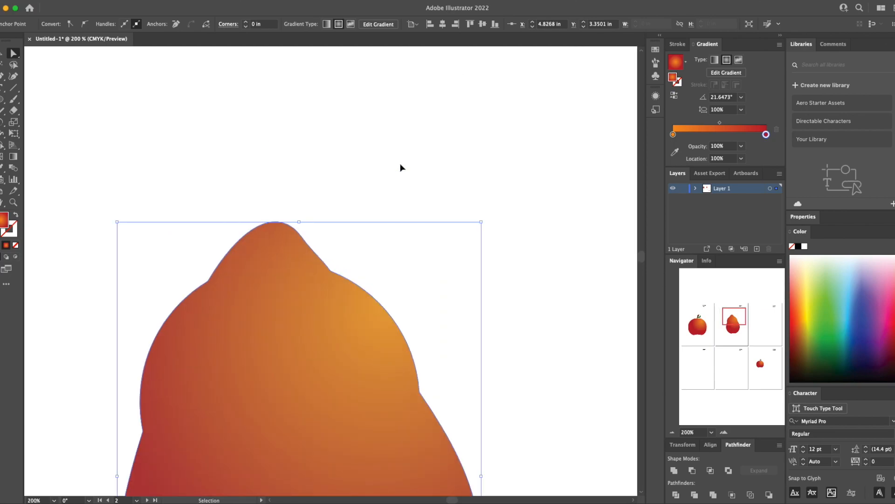
{"action": "key", "text": "a"}
{"action": "left_click", "coordinate": [328, 271]}
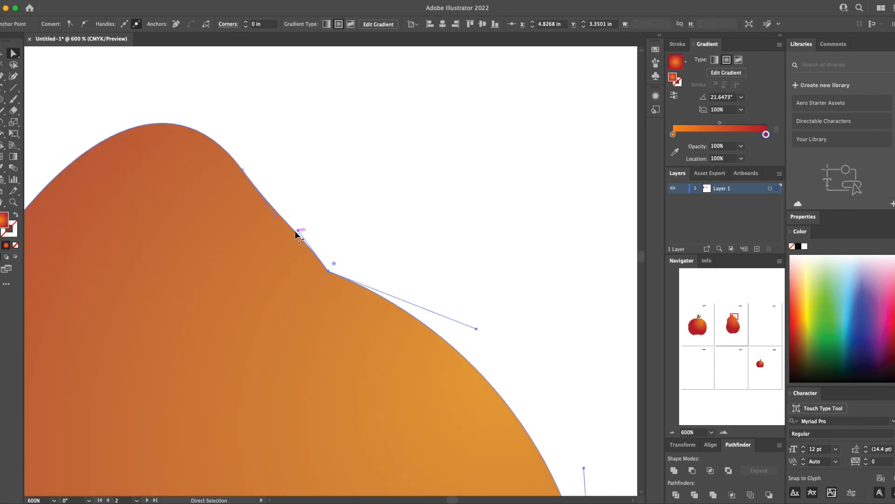
{"action": "left_click_drag", "start_coordinate": [329, 270], "coordinate": [336, 262]}
{"action": "left_click_drag", "start_coordinate": [276, 215], "coordinate": [279, 211]}
{"action": "key", "text": "super+minus"}
{"action": "key", "text": "super+minus"}
{"action": "key", "text": "super+minus"}
{"action": "key", "text": "super+minus"}
{"action": "key", "text": "super+minus"}
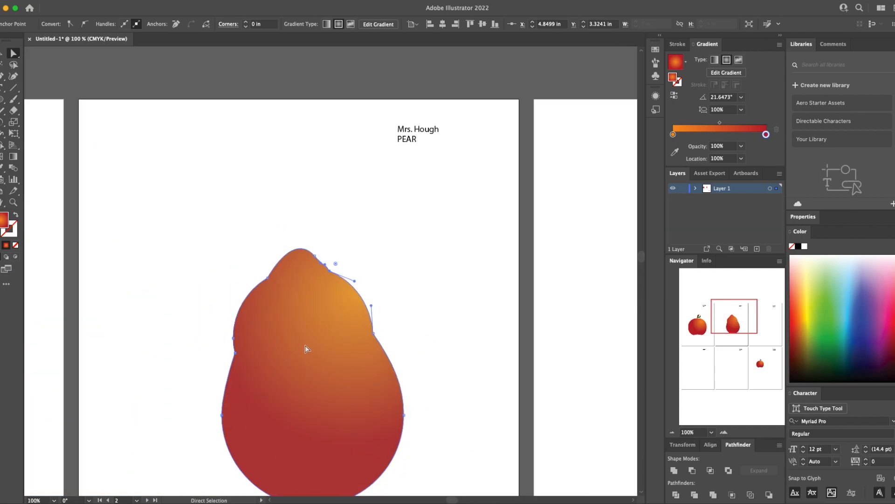
{"action": "left_click_drag", "start_coordinate": [301, 339], "coordinate": [290, 312]}
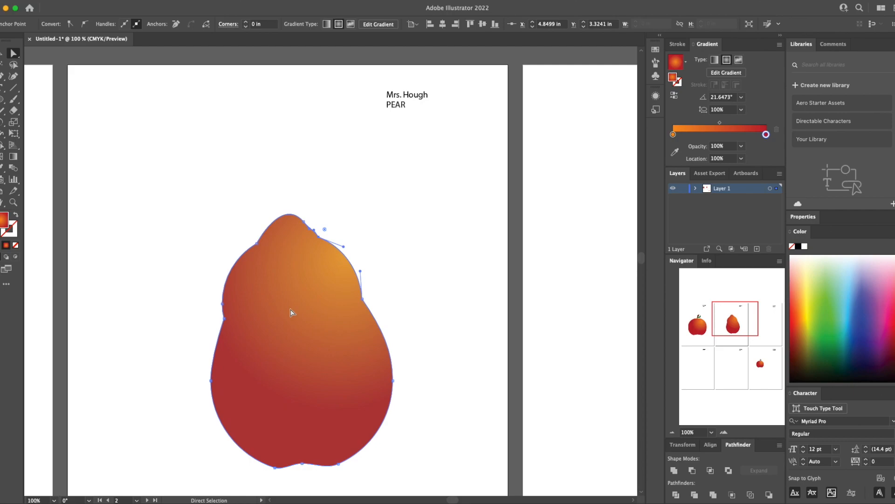
Step: Undo the anchor edits on the merged shape and the uniting of the circle with the pear
{"action": "key", "text": "super+z"}
{"action": "key", "text": "super+z"}
{"action": "key", "text": "super+z"}
{"action": "key", "text": "super+z"}
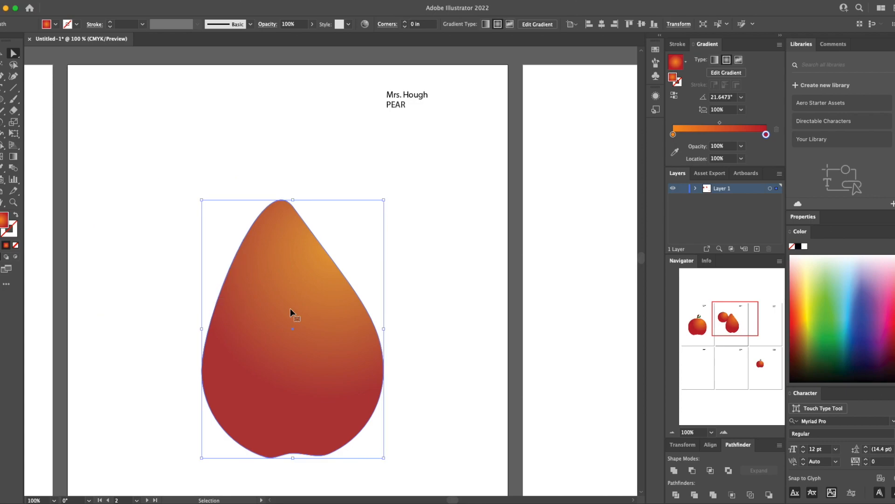
Step: Undo back to the first handle bend and pull the top anchor's lower handle outward, giving the pear a gently concave right side
{"action": "key", "text": "super+z"}
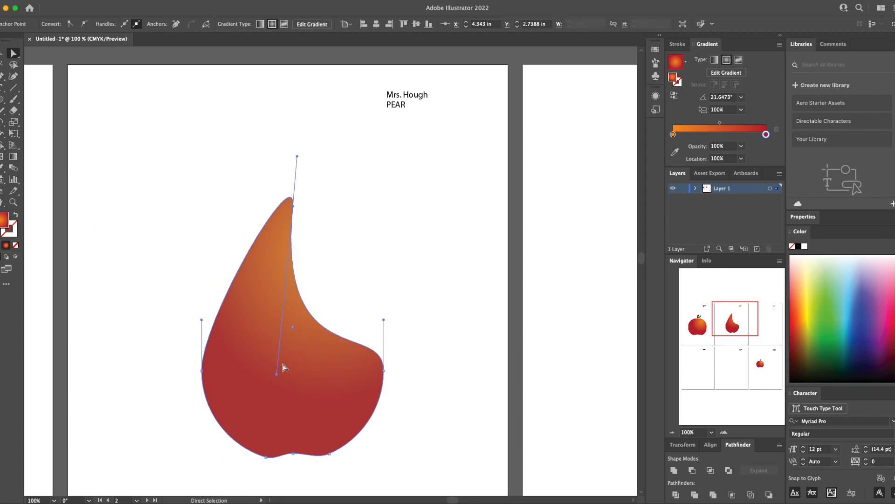
{"action": "left_click_drag", "start_coordinate": [278, 375], "coordinate": [334, 317]}
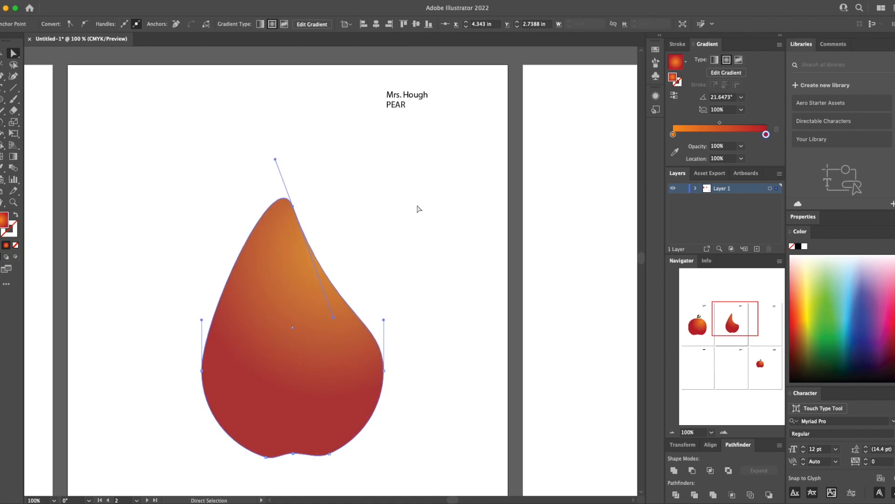
{"action": "left_click", "coordinate": [268, 193]}
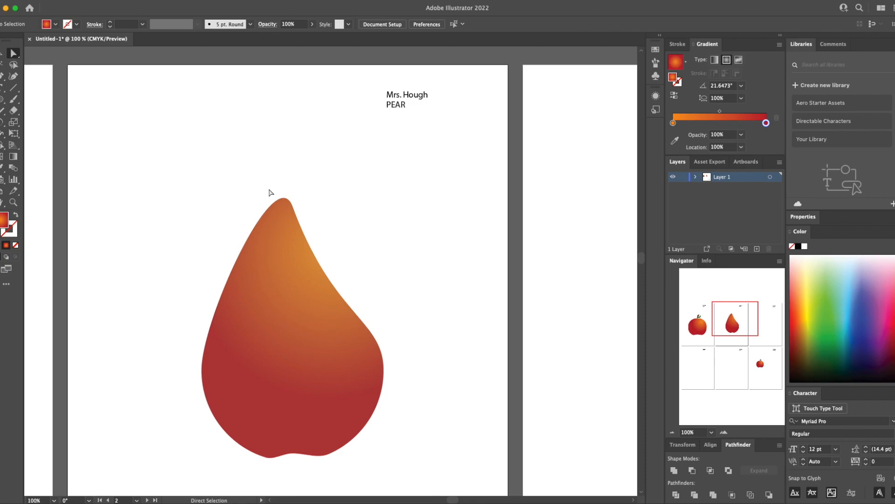
Step: Recolor the pear's radial gradient with dark green as the end color and yellow as the start color
{"action": "left_click", "coordinate": [276, 216]}
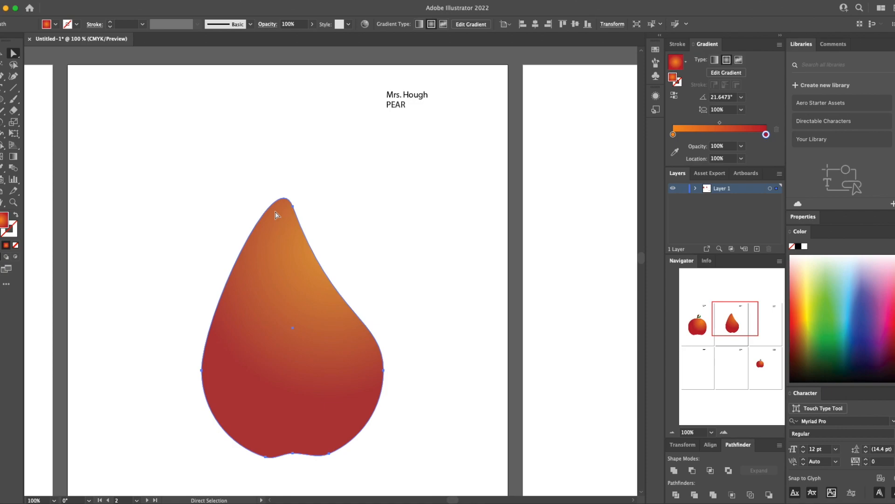
{"action": "double_click", "coordinate": [766, 135]}
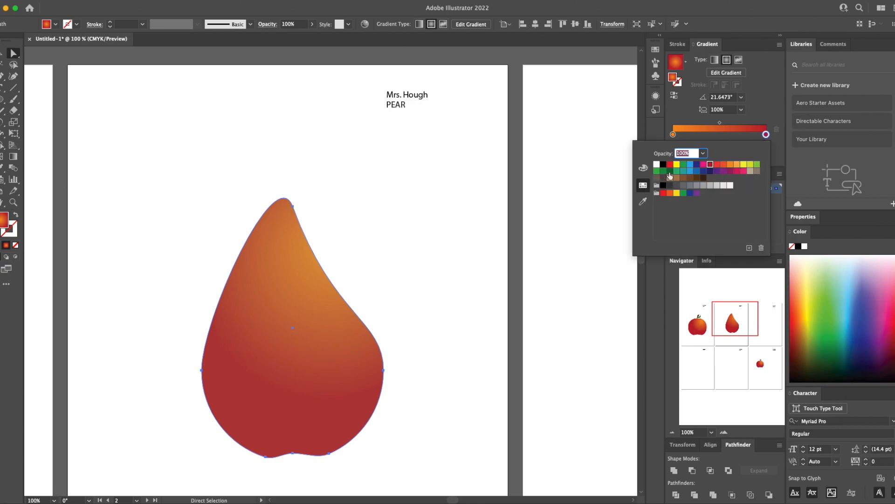
{"action": "left_click", "coordinate": [670, 172]}
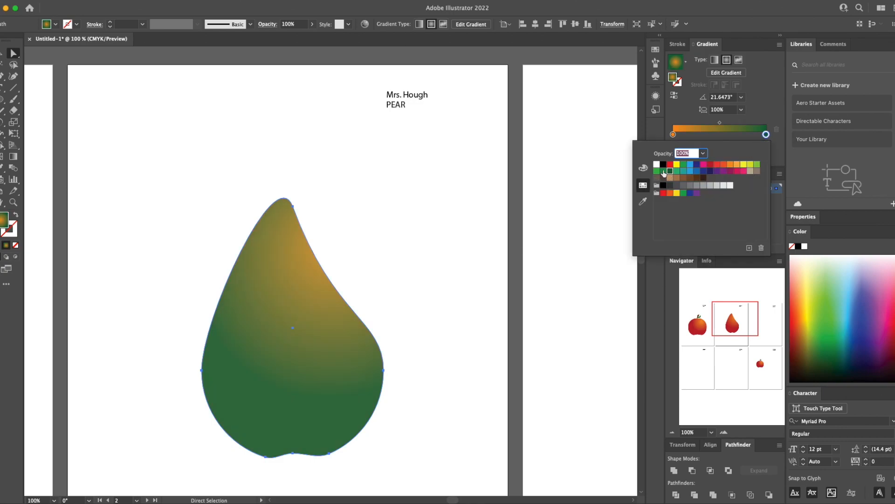
{"action": "double_click", "coordinate": [673, 134]}
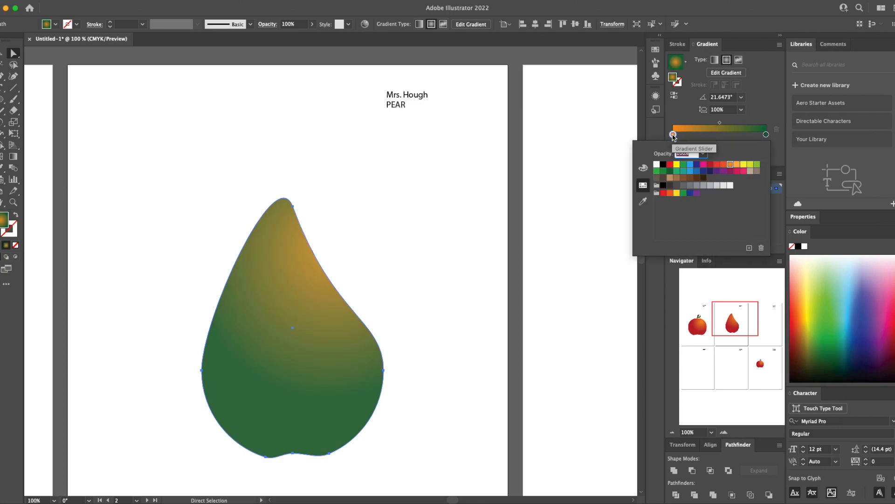
{"action": "left_click", "coordinate": [744, 165]}
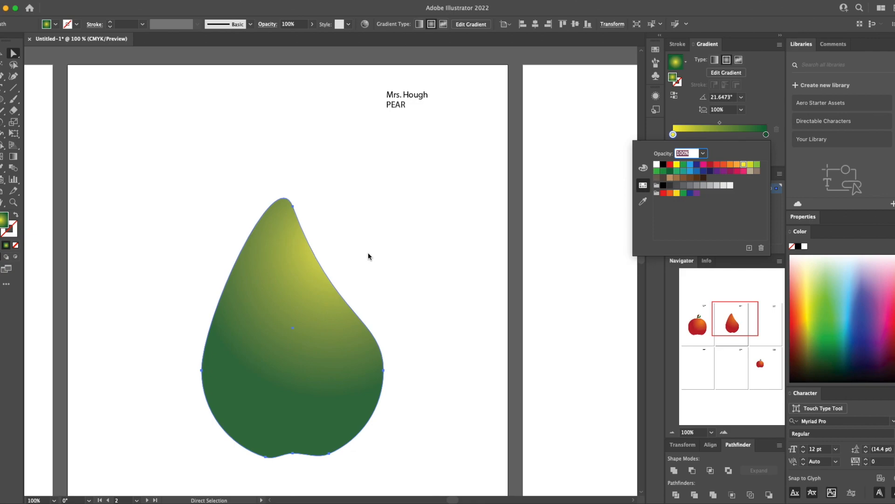
{"action": "key", "text": "Left"}
{"action": "key", "text": "Escape"}
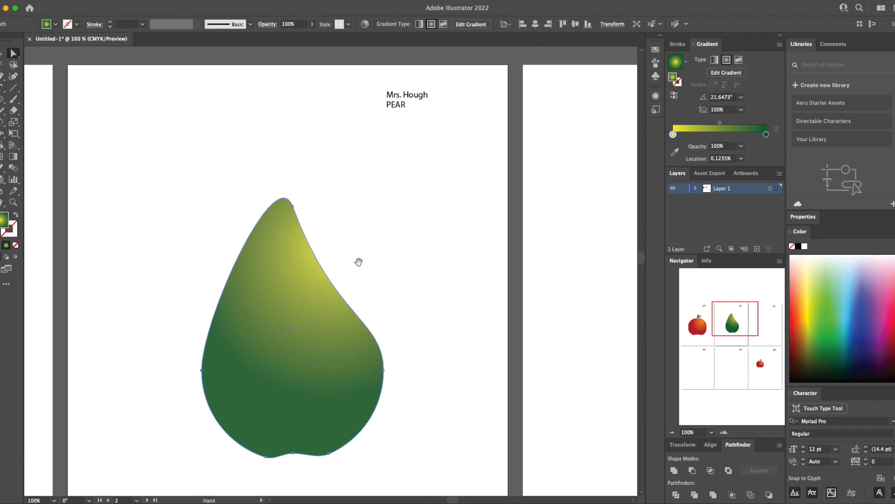
Step: Ungroup the large apple artwork on the first artboard to free its stem and leaf from the body
{"action": "left_click_drag", "start_coordinate": [359, 260], "coordinate": [566, 255]}
{"action": "scroll", "coordinate": [566, 256], "scroll_direction": "left", "scroll_amount": 10}
{"action": "left_click", "coordinate": [281, 227]}
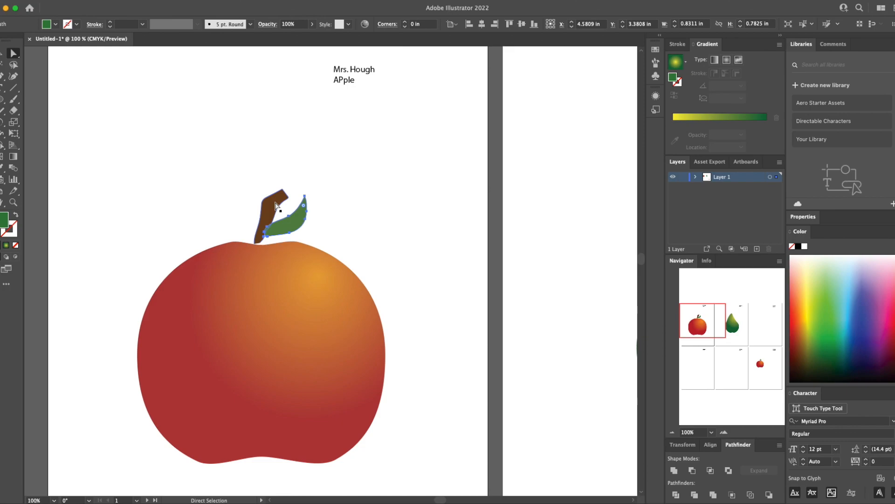
{"action": "left_click", "coordinate": [276, 205], "text": "shift"}
{"action": "left_click", "coordinate": [2, 53]}
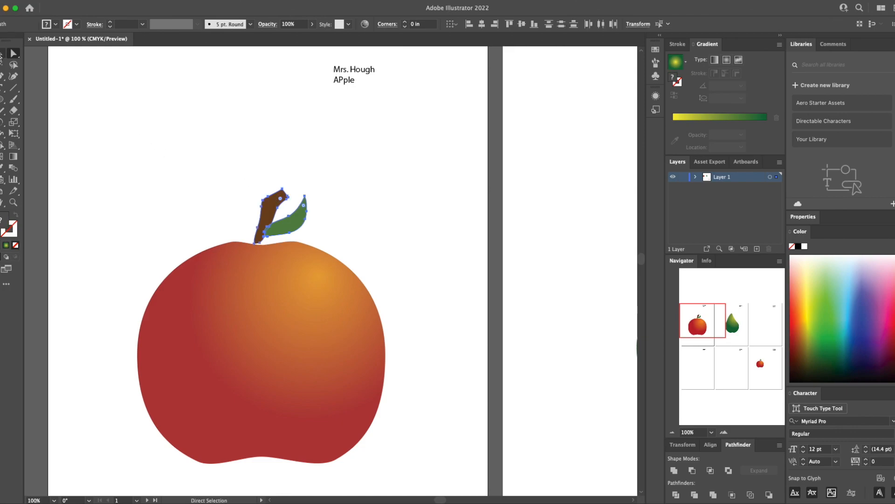
{"action": "left_click", "coordinate": [170, 143]}
{"action": "left_click", "coordinate": [269, 209]}
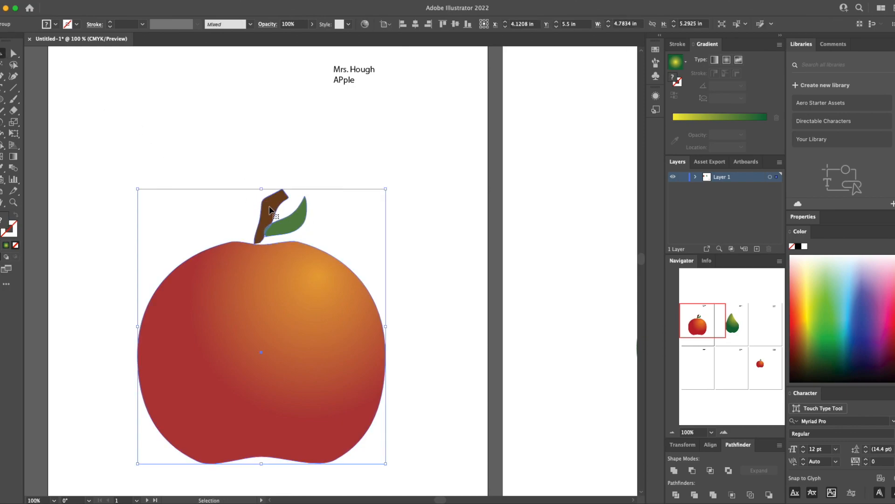
{"action": "right_click", "coordinate": [270, 209]}
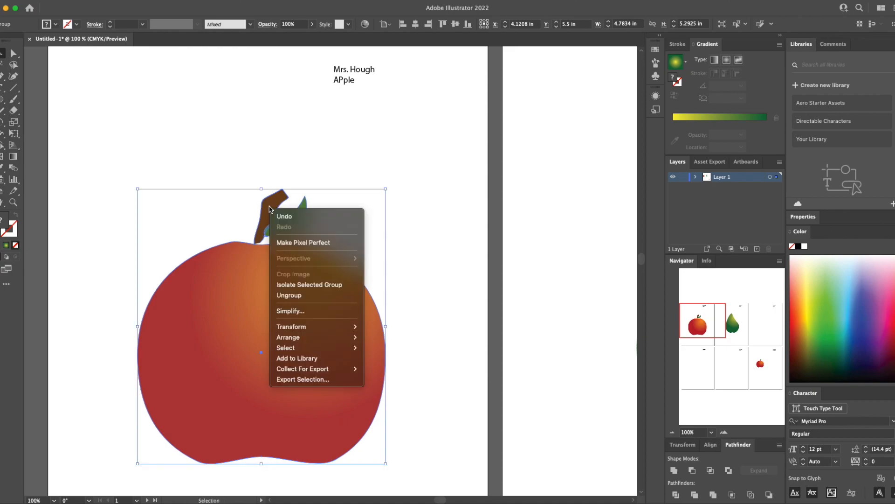
{"action": "left_click", "coordinate": [310, 293]}
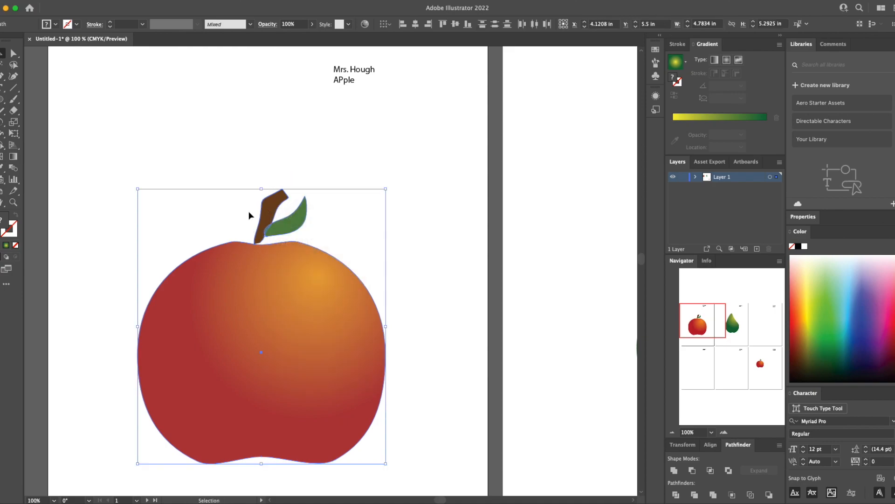
Step: Copy the apple's stem and leaf onto the pear artboard and group the copied pieces
{"action": "left_click_drag", "start_coordinate": [241, 172], "coordinate": [309, 228]}
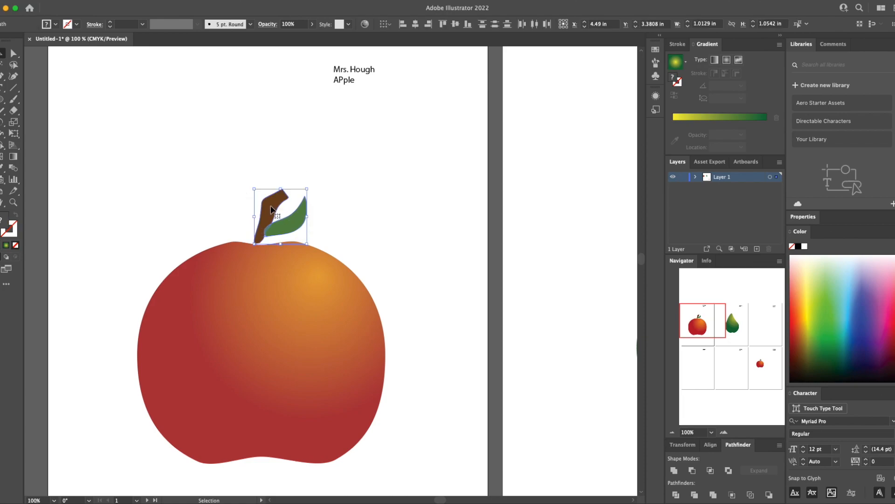
{"action": "left_click_drag", "start_coordinate": [272, 209], "coordinate": [562, 184]}
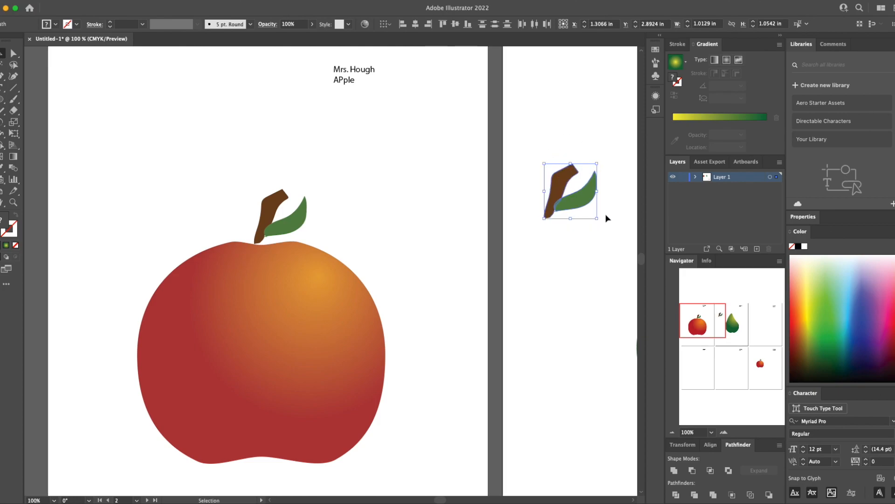
{"action": "right_click", "coordinate": [575, 205]}
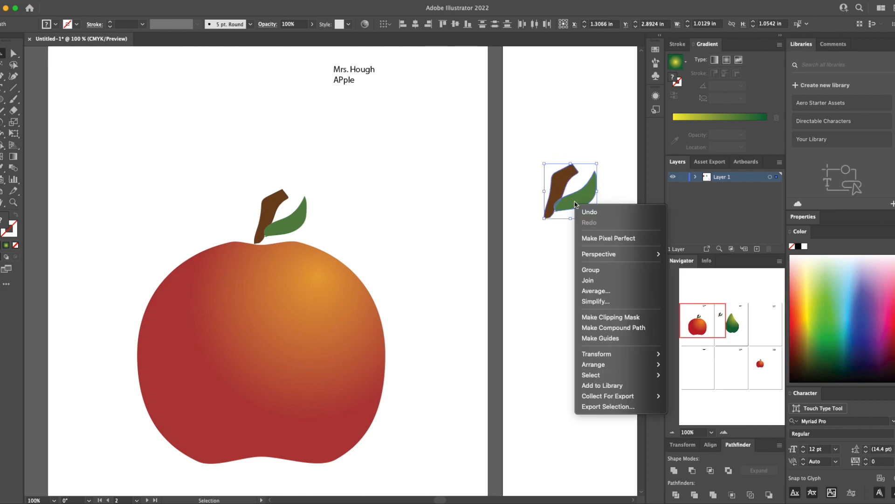
{"action": "left_click", "coordinate": [590, 270]}
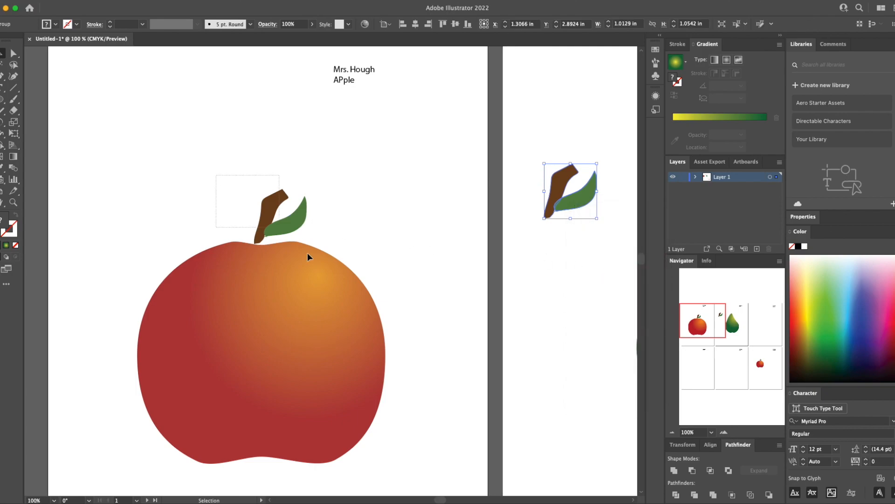
Step: Regroup the apple with its own stem and leaf, and place the copied stem and leaf on the pear's tip
{"action": "left_click", "coordinate": [326, 280]}
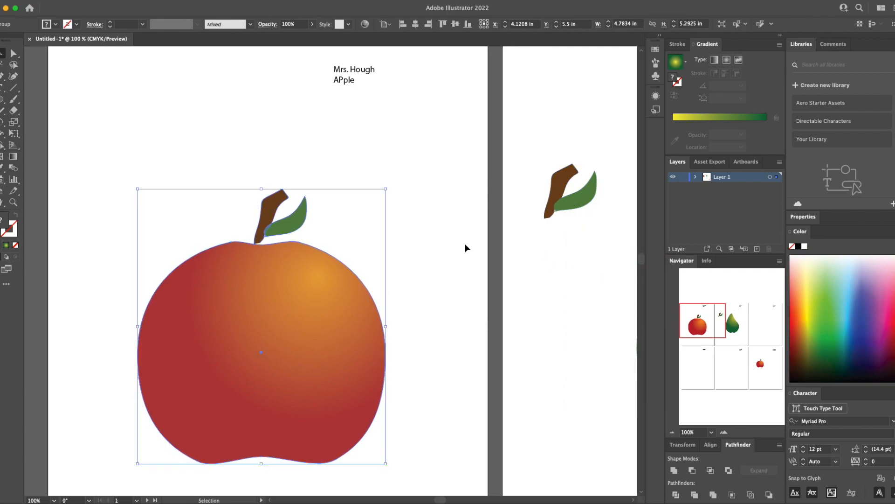
{"action": "scroll", "coordinate": [545, 261], "scroll_direction": "right", "scroll_amount": 10}
{"action": "left_click_drag", "start_coordinate": [299, 178], "coordinate": [470, 134]}
{"action": "left_click", "coordinate": [580, 158]}
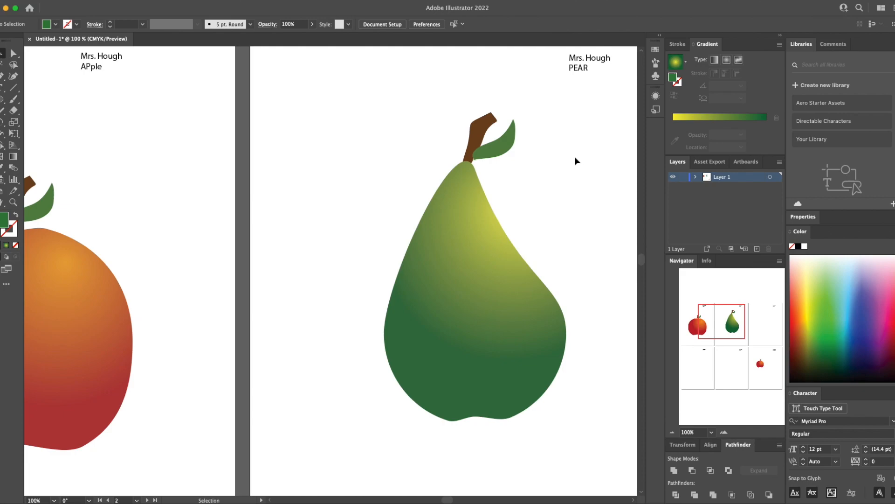
Step: Group the pear with its stem and leaf, and place a smaller copy beside the small apple on the sixth artboard
{"action": "left_click_drag", "start_coordinate": [413, 116], "coordinate": [547, 211]}
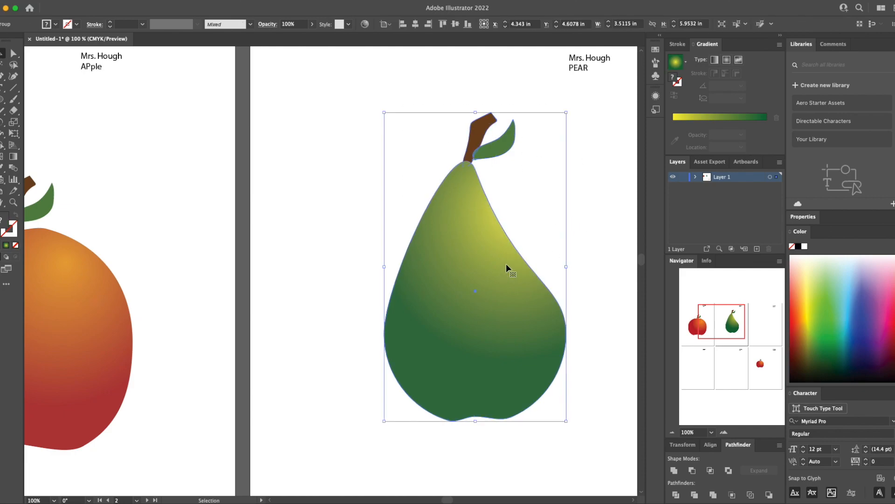
{"action": "key", "text": "a"}
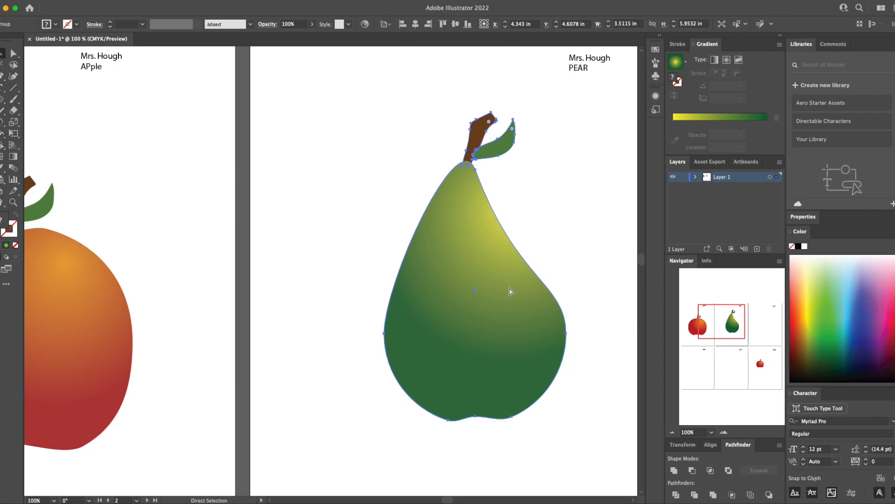
{"action": "key", "text": "super+minus"}
{"action": "key", "text": "super+minus"}
{"action": "key", "text": "super+minus"}
{"action": "key", "text": "super+minus"}
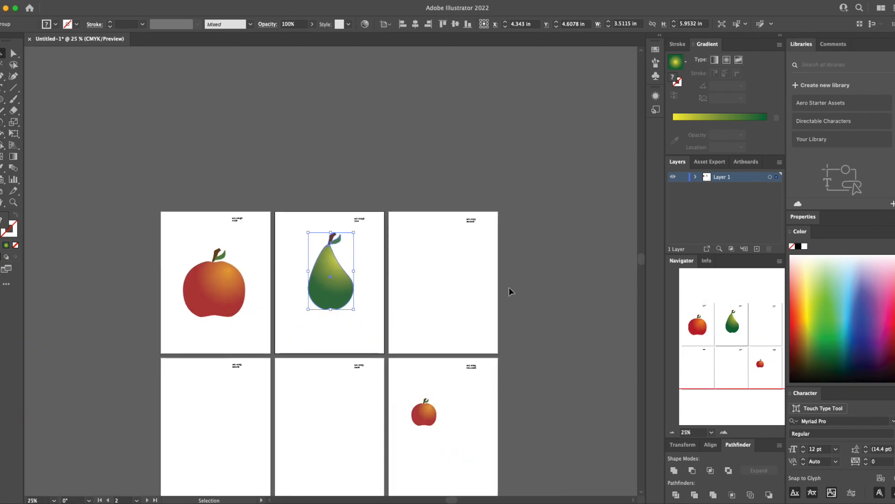
{"action": "left_click_drag", "start_coordinate": [339, 291], "coordinate": [455, 414]}
{"action": "left_click", "coordinate": [486, 406]}
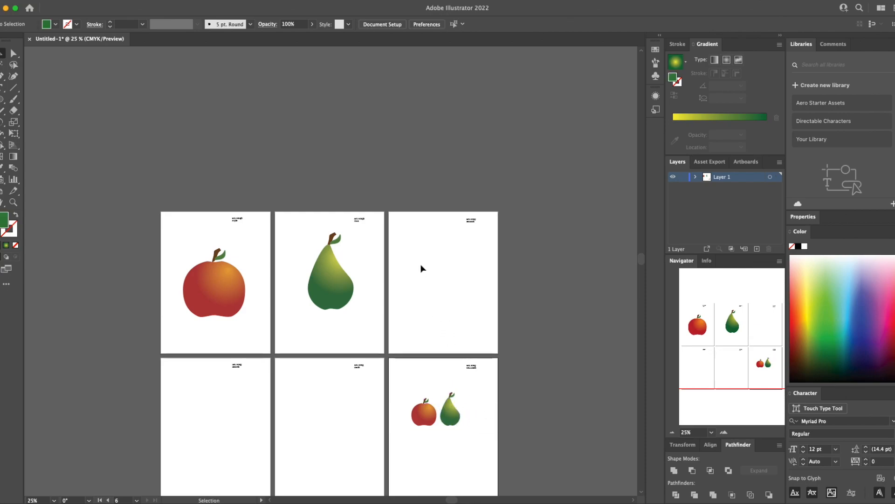
Step: Draw a circle about 1.29 in wide in the upper middle area of the empty third artboard
{"action": "key", "text": "super+1"}
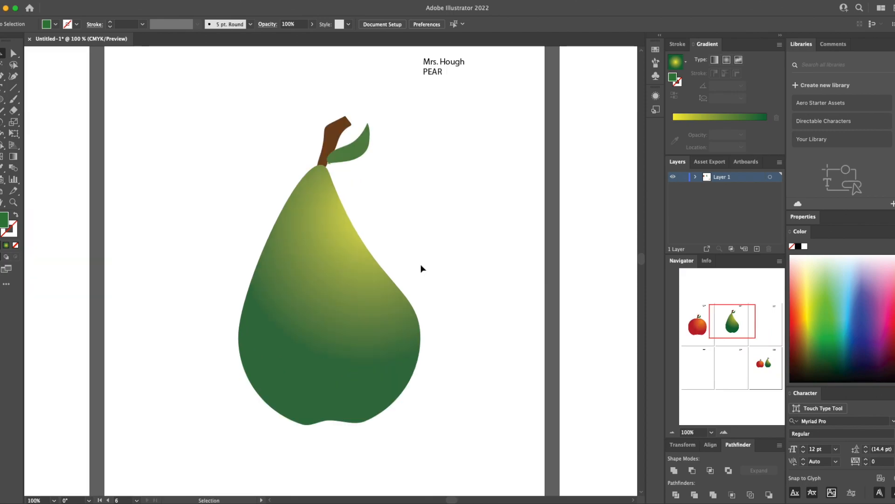
{"action": "scroll", "coordinate": [421, 268], "scroll_direction": "right", "scroll_amount": 10}
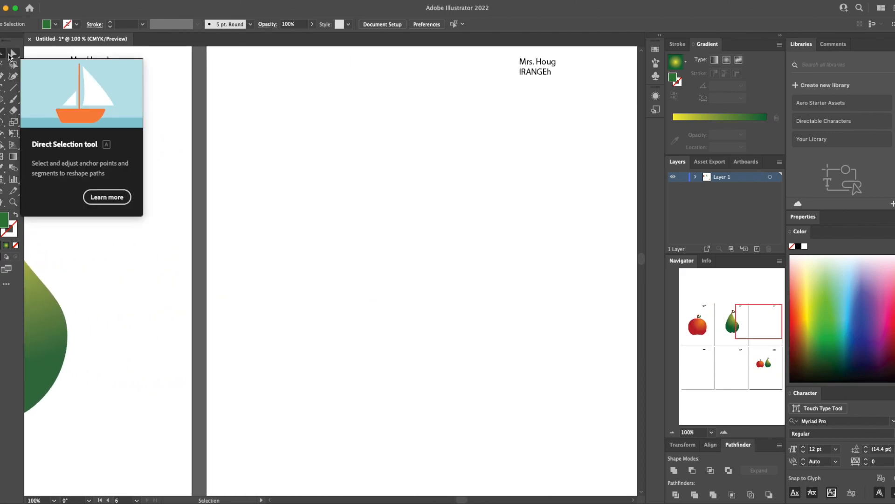
{"action": "left_click", "coordinate": [1, 100]}
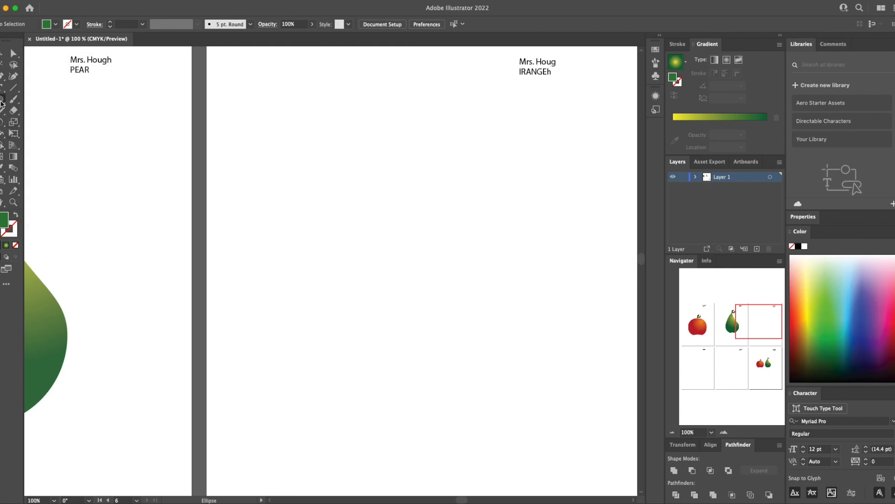
{"action": "left_click_drag", "start_coordinate": [310, 202], "coordinate": [371, 269]}
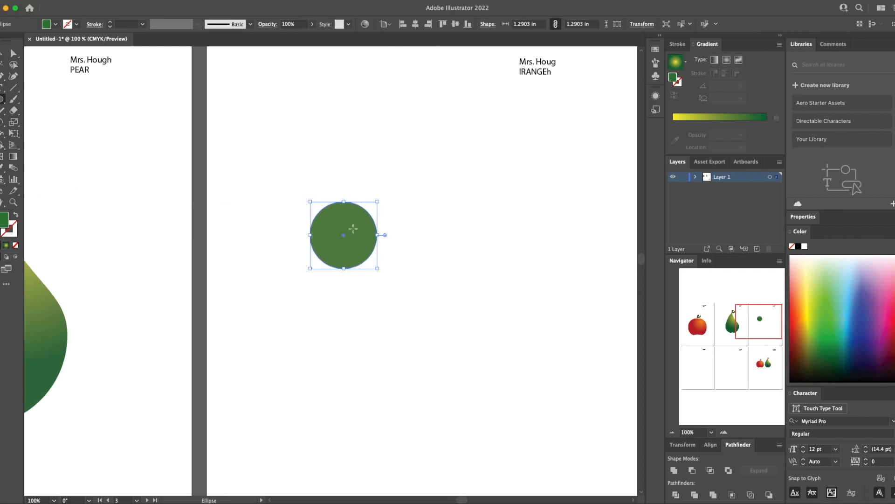
Step: Sample the pear's radial gradient with the Eyedropper to fill the new circle
{"action": "left_click", "coordinate": [1, 171]}
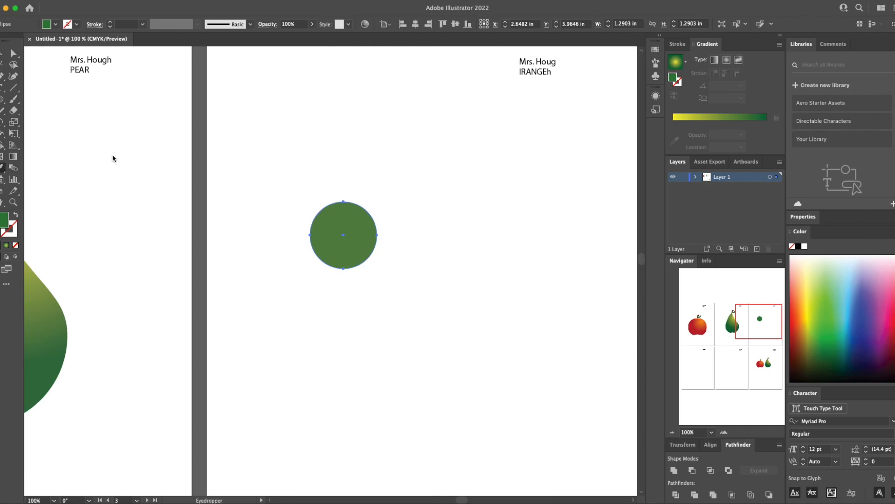
{"action": "left_click", "coordinate": [178, 129]}
{"action": "left_click", "coordinate": [203, 124]}
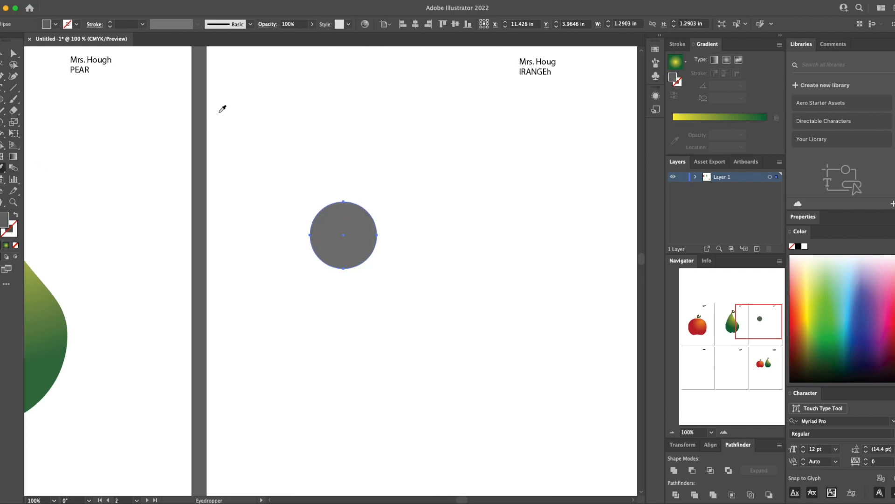
{"action": "left_click", "coordinate": [50, 303]}
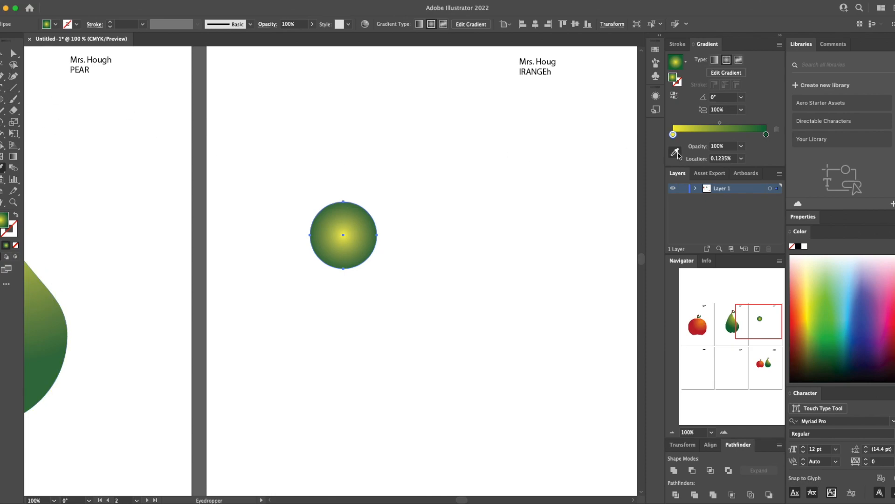
Step: Recolor the circle's radial gradient with purple as the end color and magenta as the start color
{"action": "left_click", "coordinate": [766, 136]}
{"action": "double_click", "coordinate": [766, 135]}
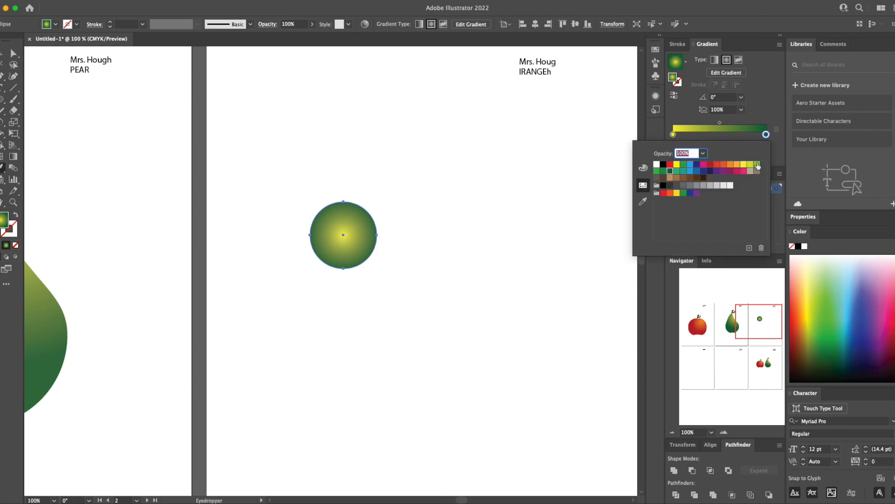
{"action": "left_click", "coordinate": [717, 171]}
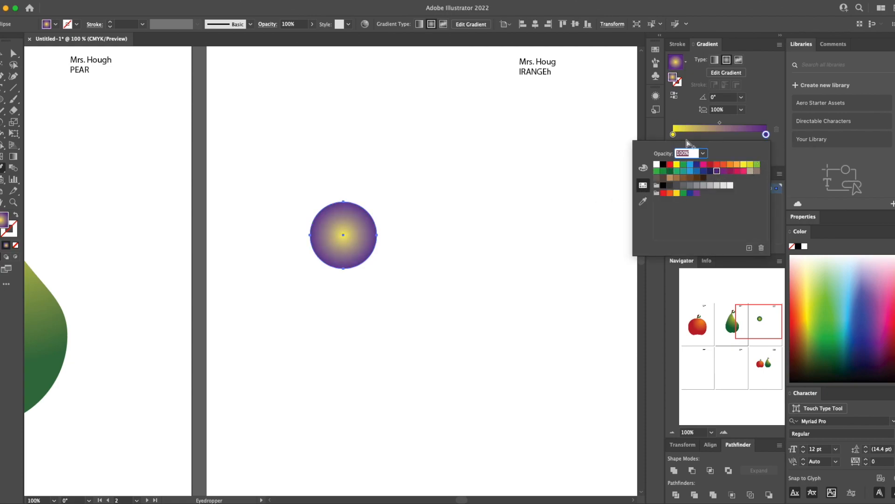
{"action": "left_click", "coordinate": [674, 135]}
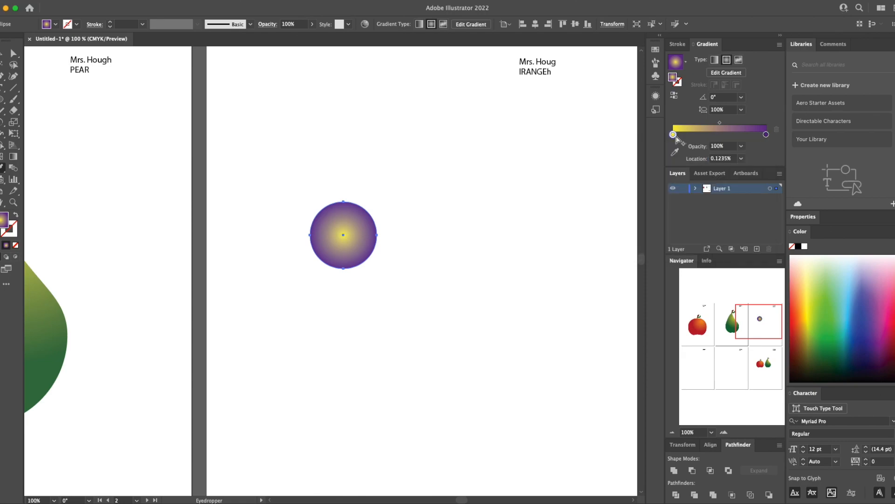
{"action": "double_click", "coordinate": [673, 134]}
{"action": "left_click", "coordinate": [703, 164]}
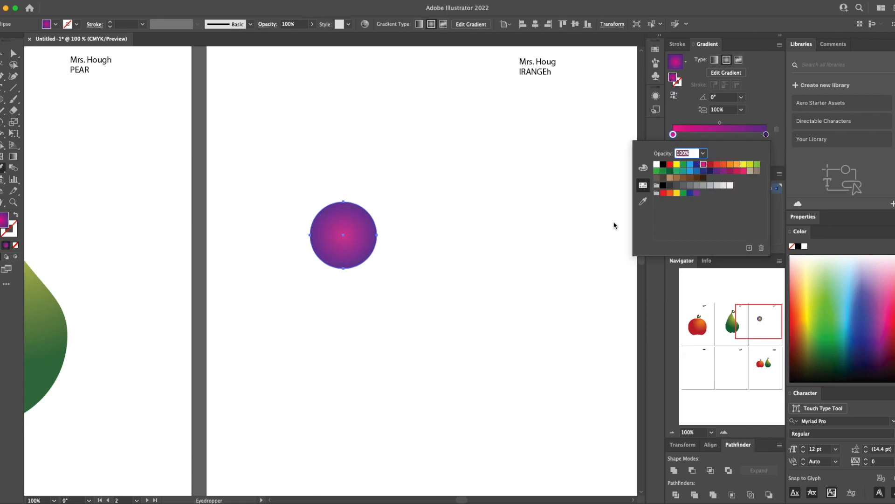
Step: Redirect the circle's gradient so the magenta highlight sits slightly up and right of its center
{"action": "left_click", "coordinate": [344, 238]}
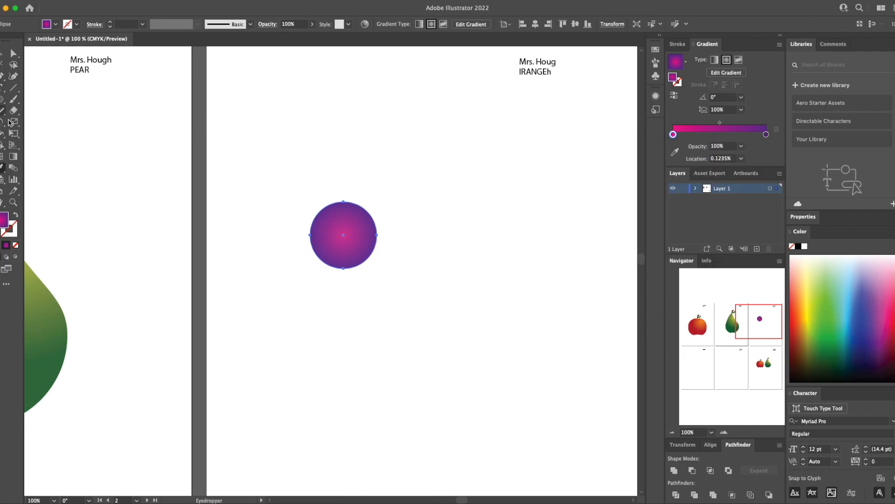
{"action": "left_click", "coordinate": [13, 156]}
{"action": "left_click_drag", "start_coordinate": [339, 235], "coordinate": [357, 223]}
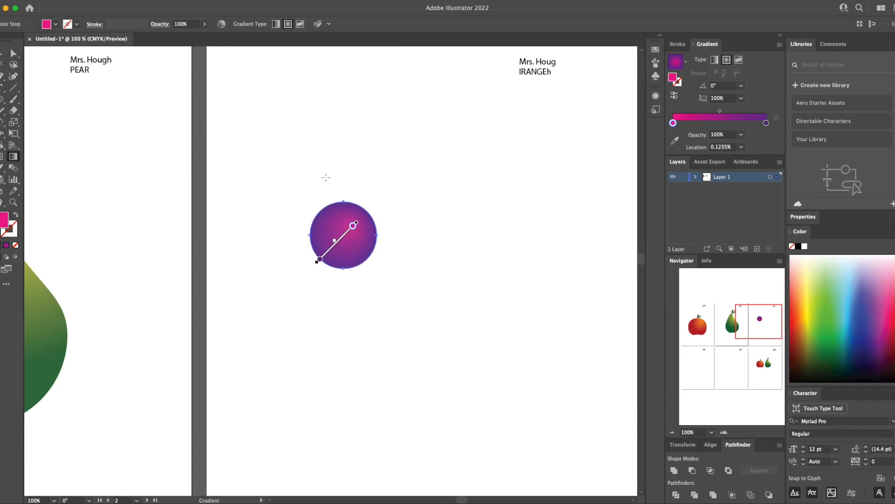
{"action": "key", "text": "v"}
{"action": "left_click", "coordinate": [279, 191]}
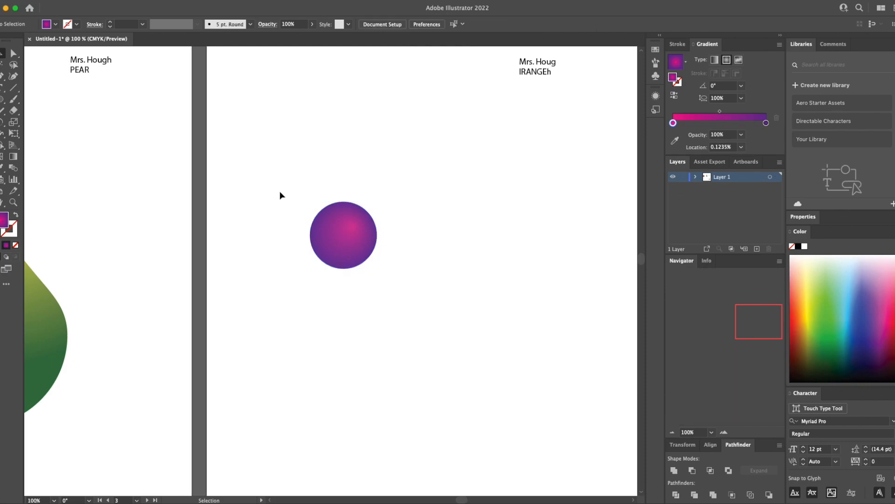
Step: Duplicate the purple circle into an overlapping cluster of six grapes on the third artboard
{"action": "left_click", "coordinate": [341, 234]}
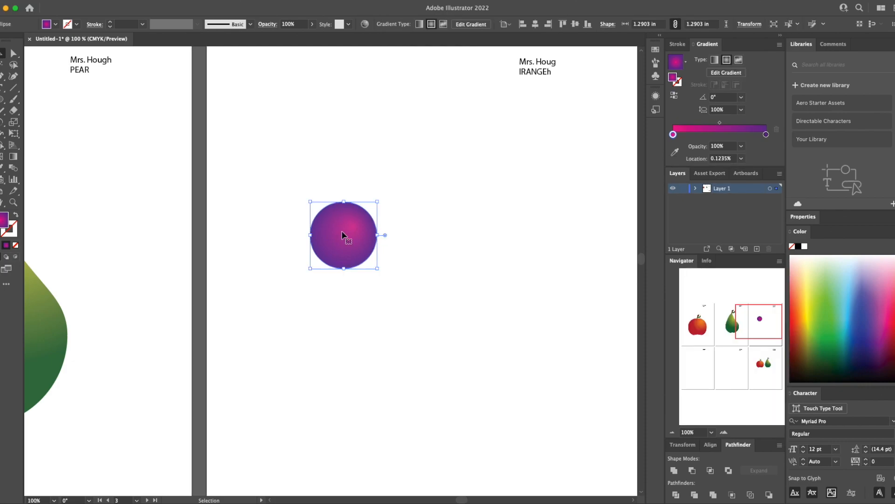
{"action": "left_click_drag", "start_coordinate": [342, 235], "coordinate": [317, 284]}
{"action": "left_click_drag", "start_coordinate": [375, 275], "coordinate": [411, 293]}
{"action": "left_click_drag", "start_coordinate": [342, 306], "coordinate": [374, 332]}
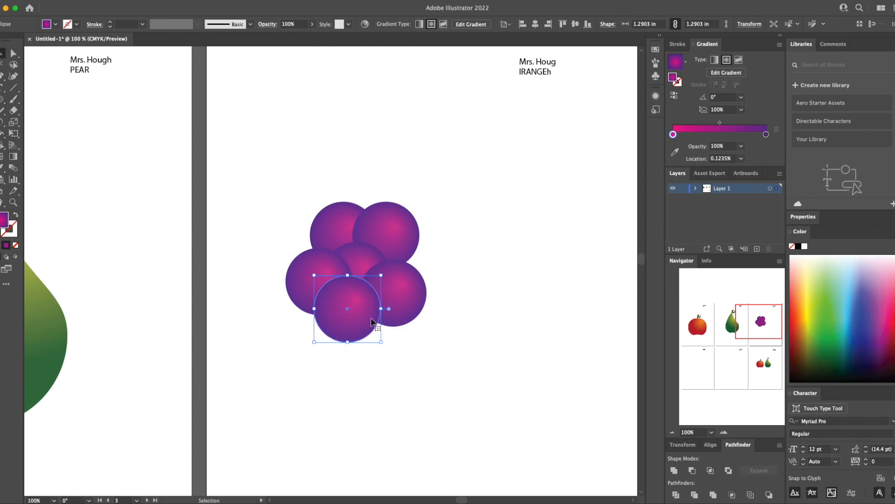
Step: Bring the middle circle of the grape cluster to the front
{"action": "left_click_drag", "start_coordinate": [370, 300], "coordinate": [353, 250]}
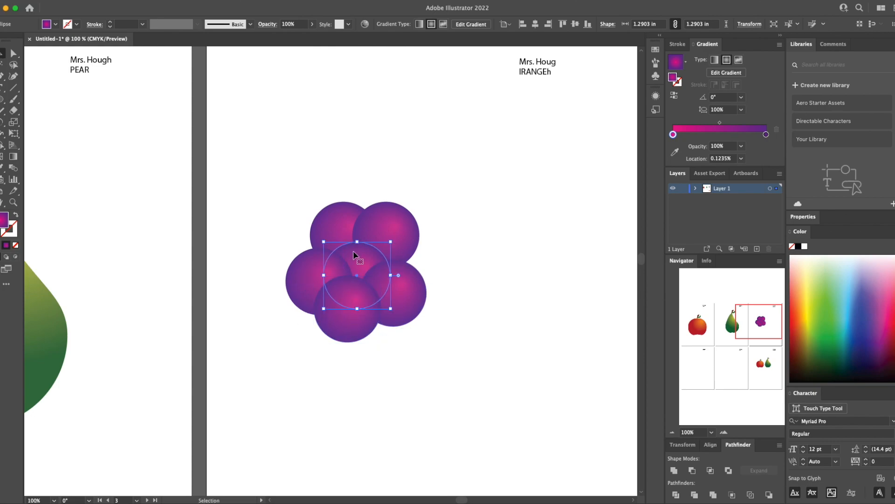
{"action": "right_click", "coordinate": [354, 251]}
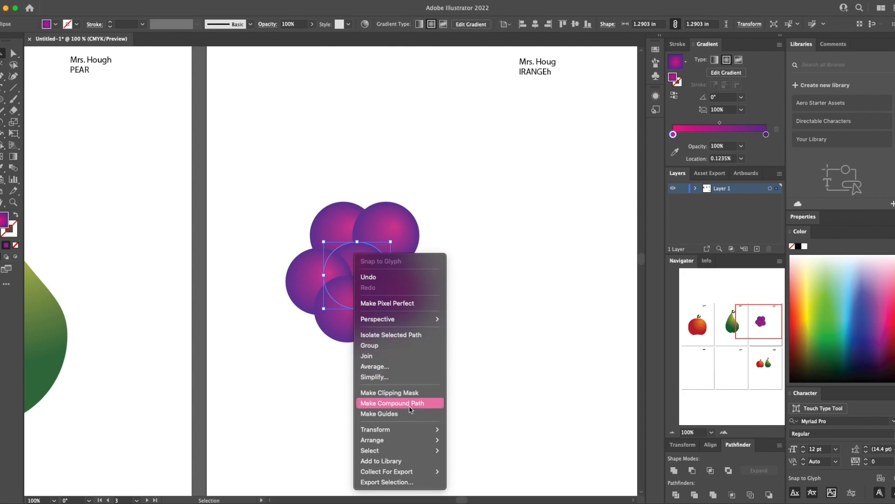
{"action": "mouse_move", "coordinate": [422, 440]}
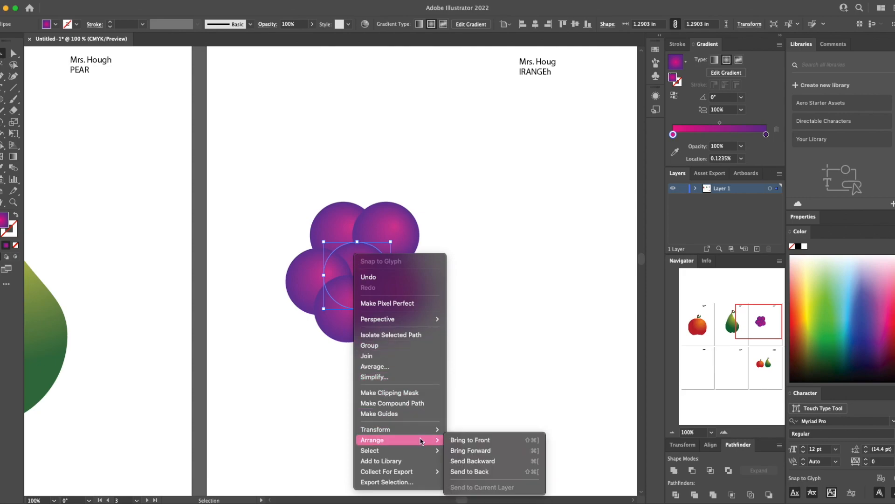
{"action": "left_click", "coordinate": [464, 439]}
{"action": "left_click", "coordinate": [466, 424]}
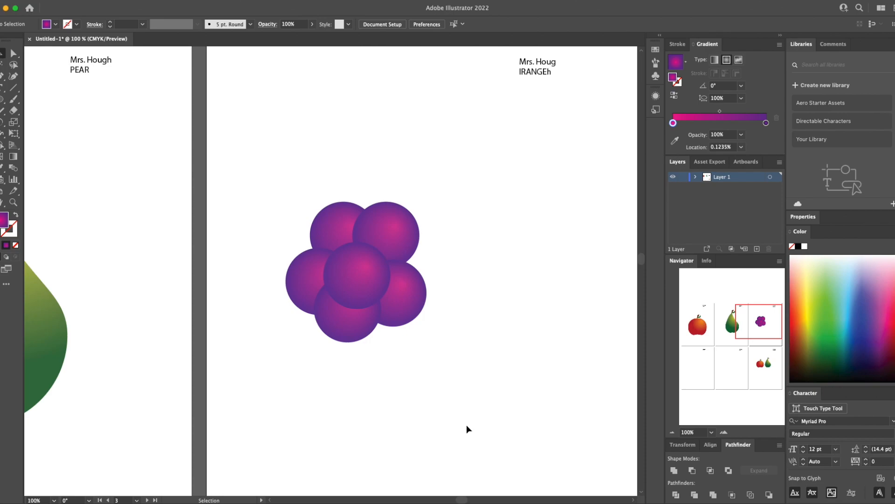
Step: Undo the middle circle's reordering and duplicate the six-grape cluster and one extra grape into a larger slanted bunch
{"action": "key", "text": "super+z"}
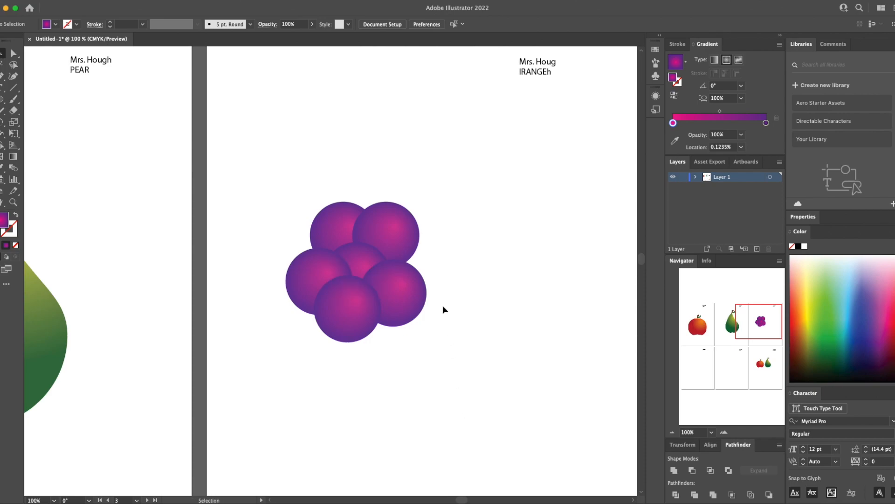
{"action": "left_click_drag", "start_coordinate": [302, 195], "coordinate": [463, 360]}
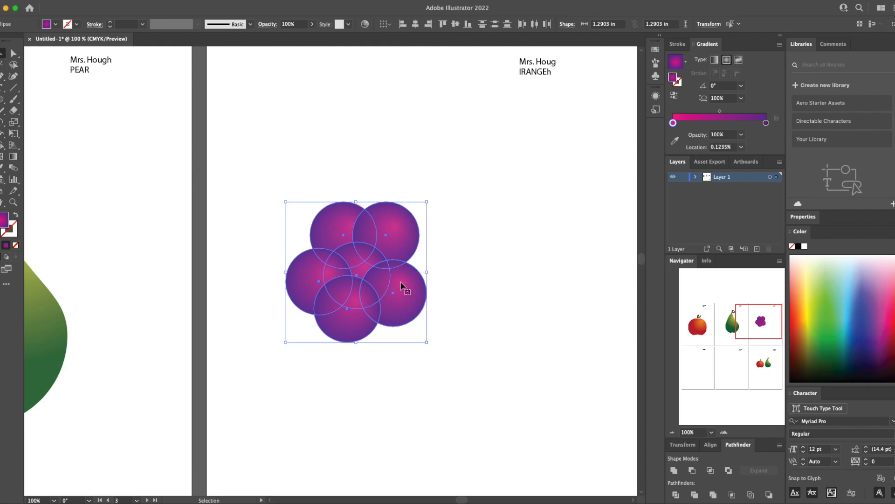
{"action": "left_click_drag", "start_coordinate": [334, 224], "coordinate": [507, 250]}
{"action": "left_click_drag", "start_coordinate": [480, 313], "coordinate": [498, 401]}
{"action": "key", "text": "super+z"}
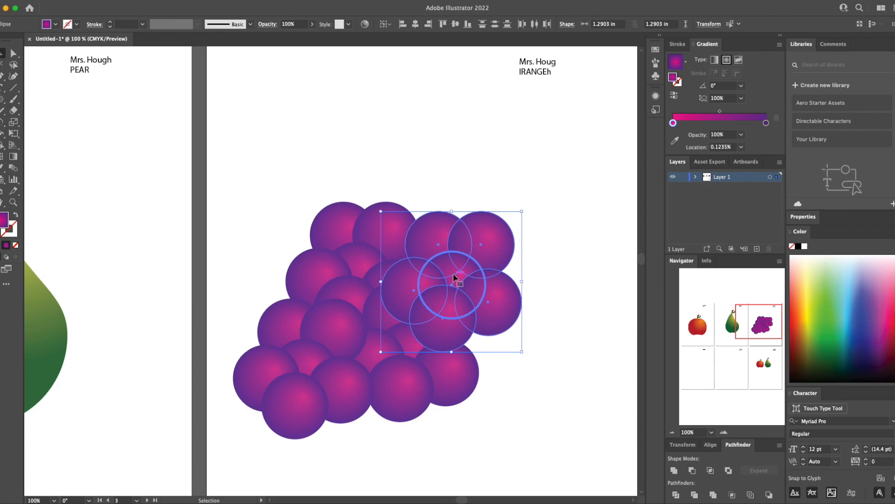
{"action": "left_click", "coordinate": [544, 326]}
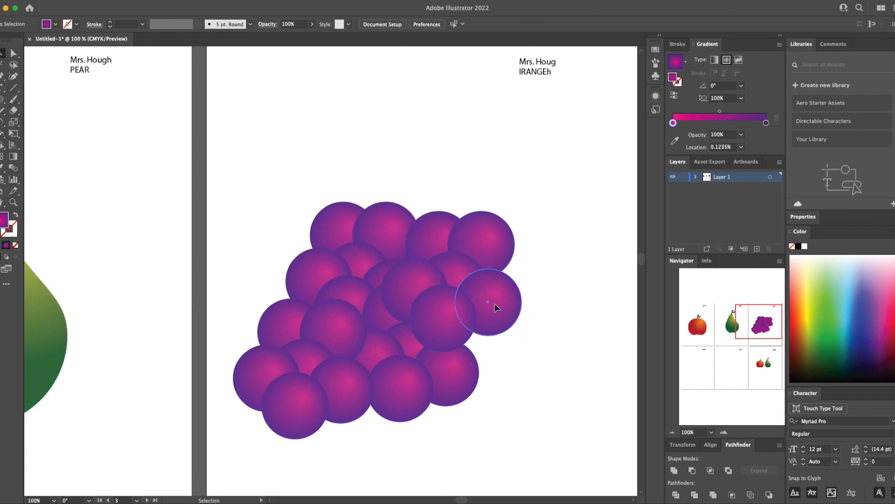
{"action": "left_click_drag", "start_coordinate": [495, 307], "coordinate": [249, 416]}
Step: Group all the grapes and move the bunch to the middle of the third artboard
{"action": "left_click_drag", "start_coordinate": [231, 146], "coordinate": [537, 328]}
{"action": "key", "text": "super+g"}
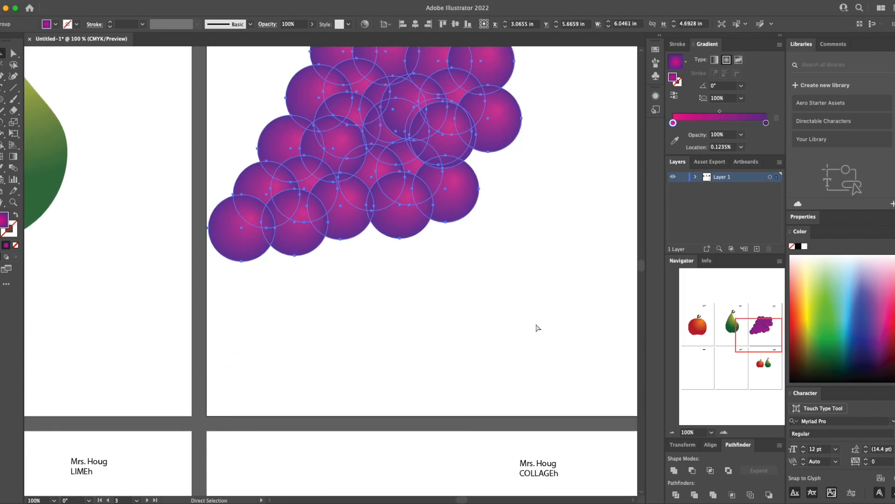
{"action": "left_click_drag", "start_coordinate": [461, 199], "coordinate": [527, 234]}
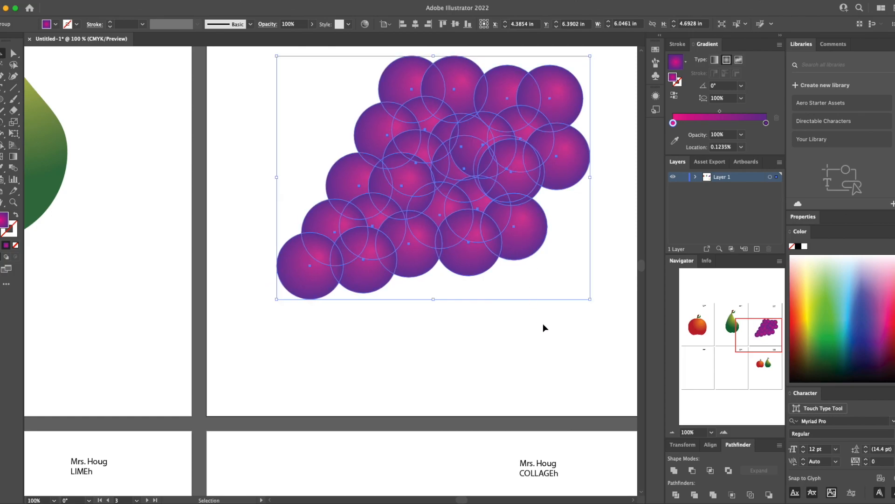
{"action": "key", "text": "super+minus"}
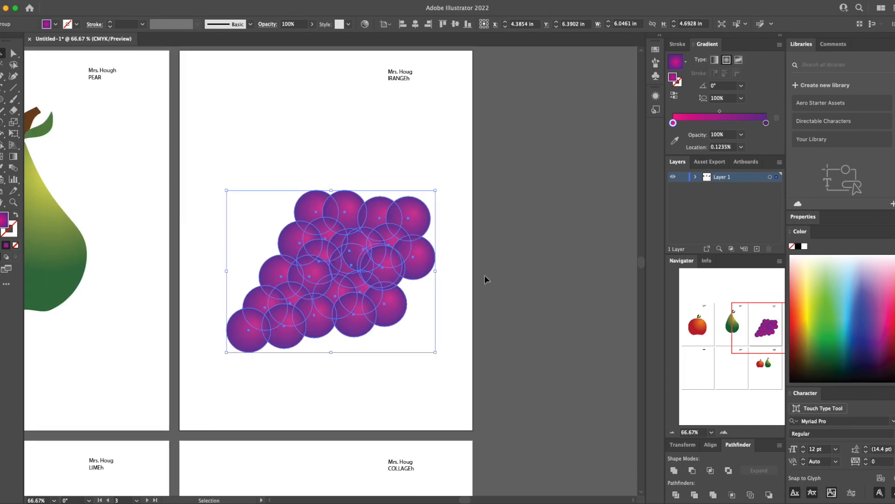
{"action": "left_click", "coordinate": [387, 159]}
{"action": "left_click", "coordinate": [51, 122]}
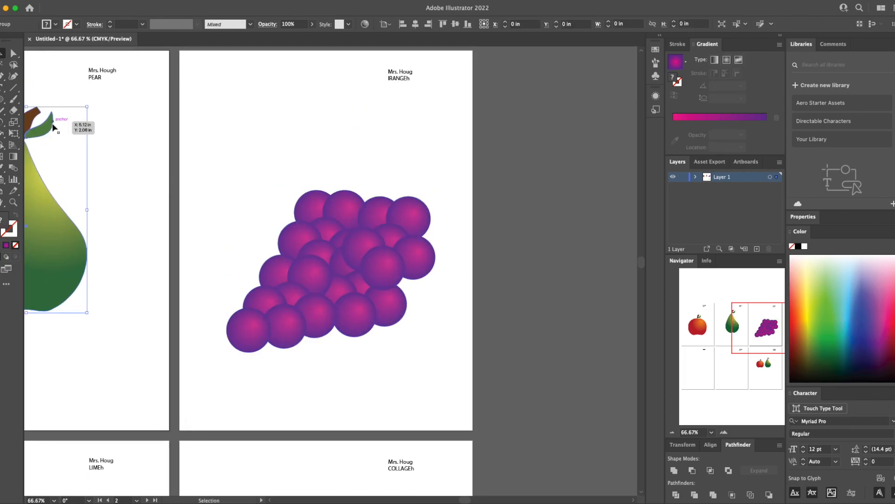
{"action": "left_click", "coordinate": [155, 132]}
{"action": "key", "text": "super+v"}
{"action": "key", "text": "super+z"}
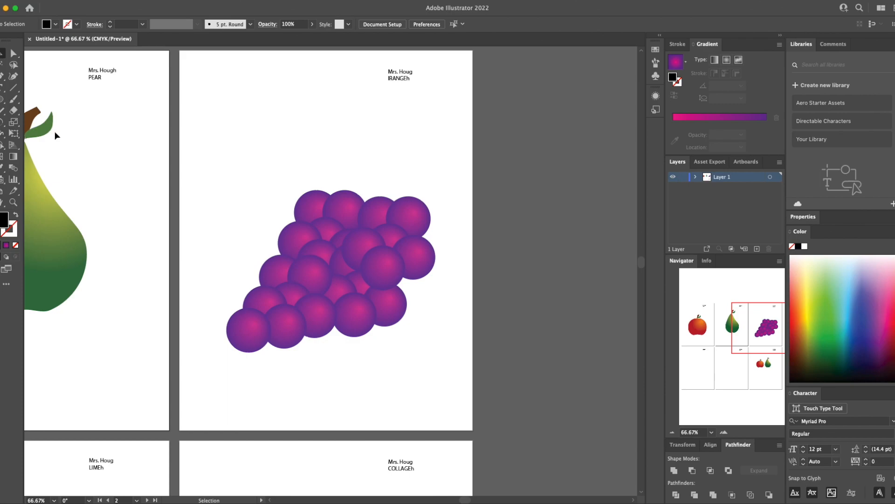
Step: Duplicate the pear beside the original, partly overlapping the gap toward the third artboard
{"action": "scroll", "coordinate": [64, 131], "scroll_direction": "left", "scroll_amount": 8}
{"action": "left_click", "coordinate": [201, 146]}
{"action": "key", "text": "a"}
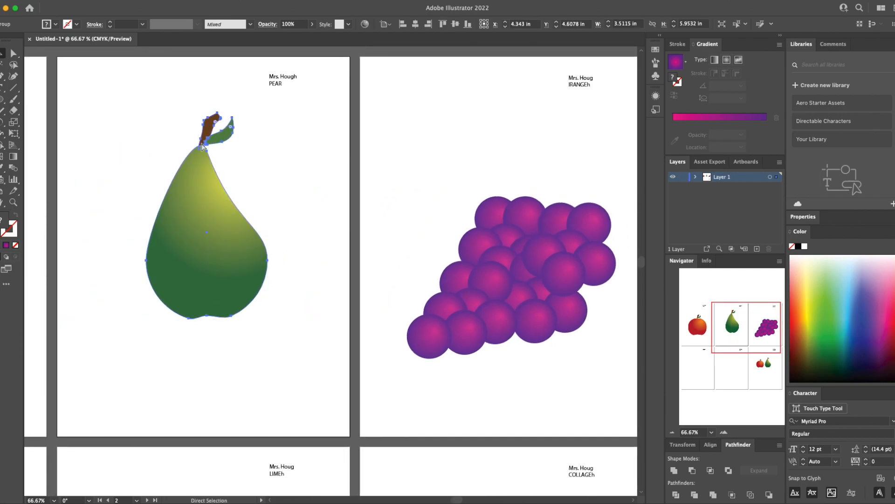
{"action": "key", "text": "v"}
{"action": "left_click_drag", "start_coordinate": [202, 146], "coordinate": [326, 201], "text": "alt"}
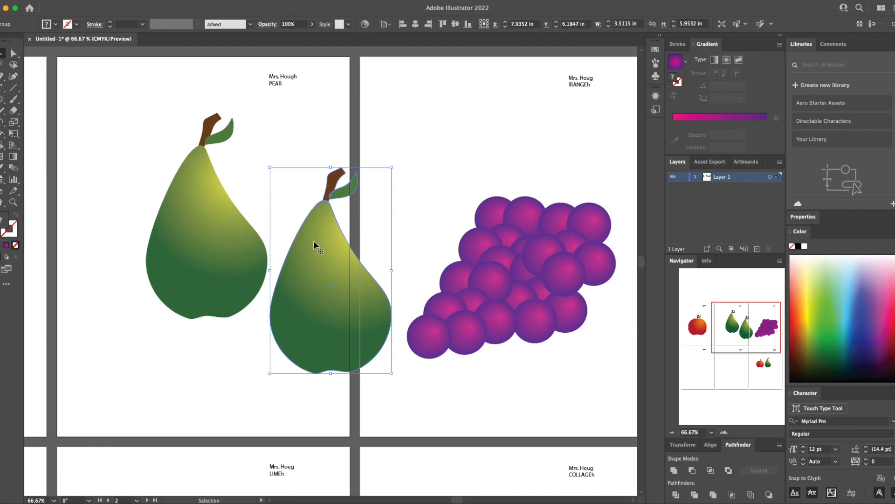
Step: Ungroup the pear copy and delete its body, keeping only the stem and leaf
{"action": "right_click", "coordinate": [314, 241]}
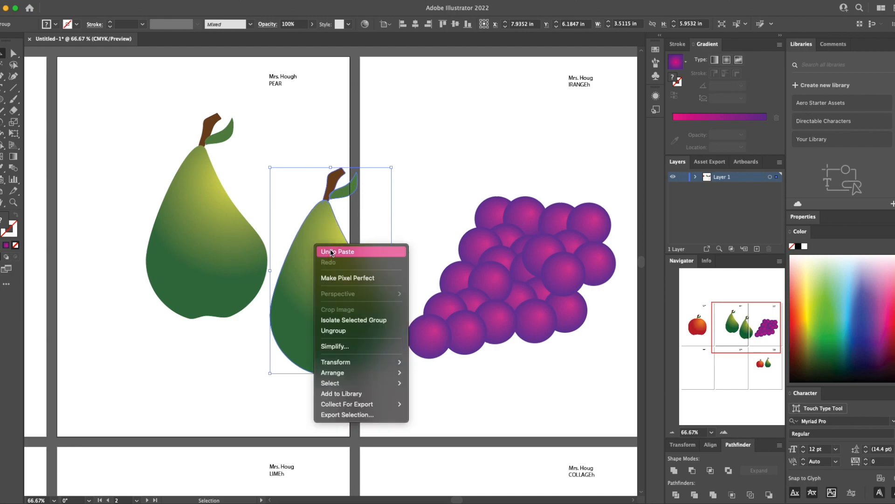
{"action": "left_click", "coordinate": [333, 330]}
{"action": "left_click", "coordinate": [325, 261]}
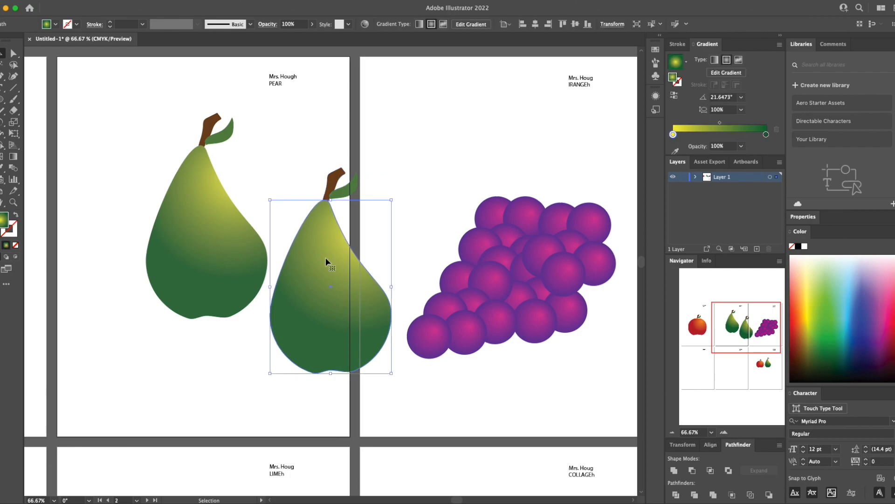
{"action": "key", "text": "Delete"}
Step: Move the stem and leaf above the grapes and park two extra copies between the upper and lower artboards
{"action": "left_click_drag", "start_coordinate": [298, 160], "coordinate": [399, 205]}
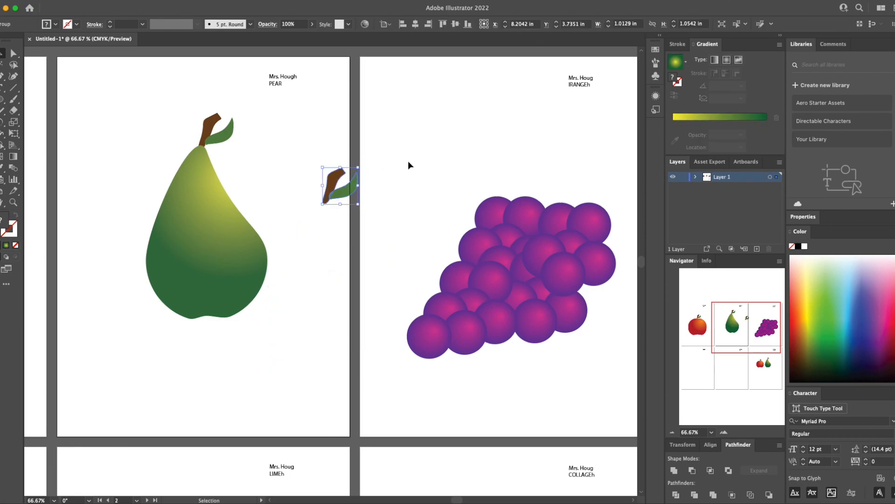
{"action": "left_click_drag", "start_coordinate": [344, 179], "coordinate": [444, 151]}
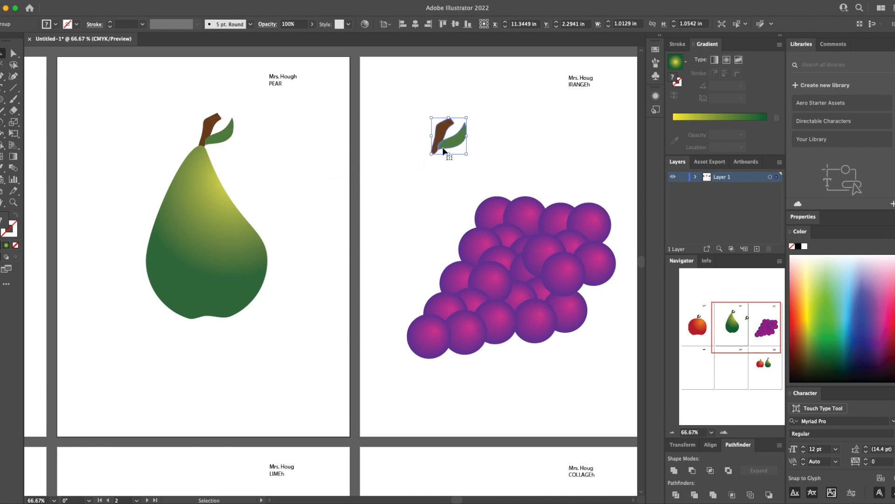
{"action": "key", "text": "ctrl+v"}
{"action": "left_click_drag", "start_coordinate": [341, 282], "coordinate": [353, 449]}
{"action": "left_click_drag", "start_coordinate": [328, 317], "coordinate": [333, 450]}
{"action": "left_click", "coordinate": [479, 154]}
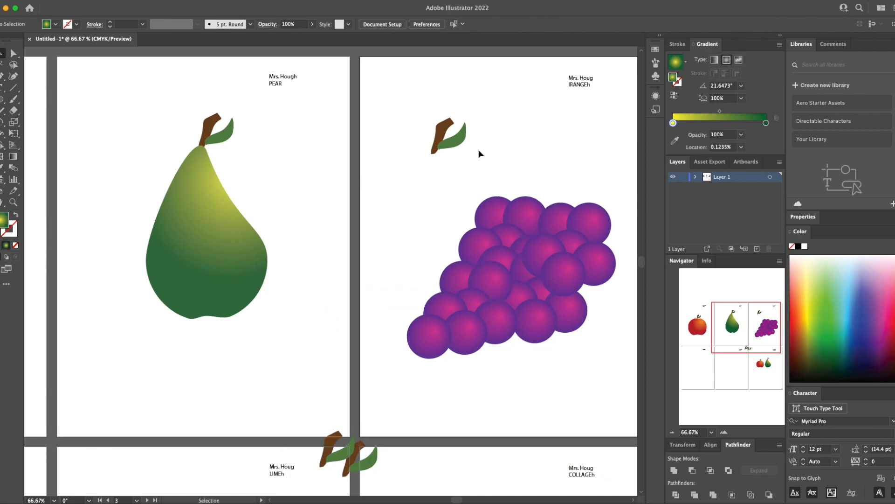
Step: Place the stem and leaf on the top edge of the grape bunch and group them with the grapes
{"action": "left_click_drag", "start_coordinate": [450, 141], "coordinate": [561, 199]}
{"action": "left_click", "coordinate": [559, 141]}
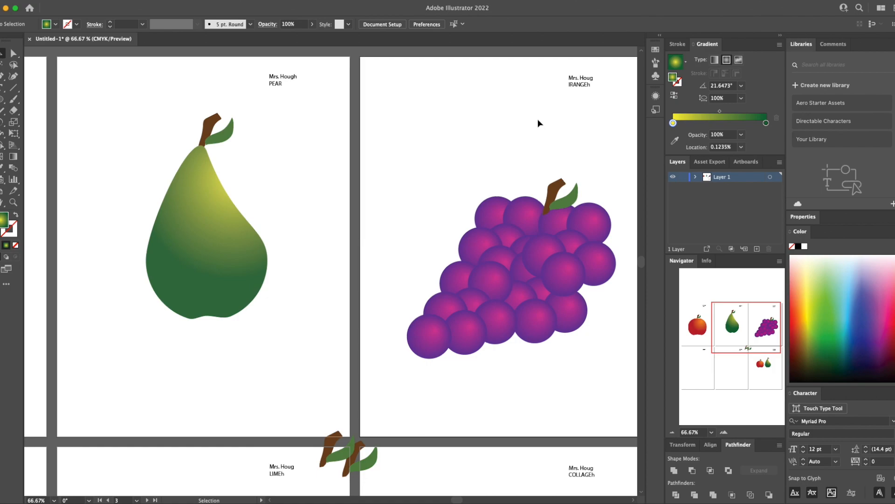
{"action": "left_click_drag", "start_coordinate": [537, 121], "coordinate": [424, 76]}
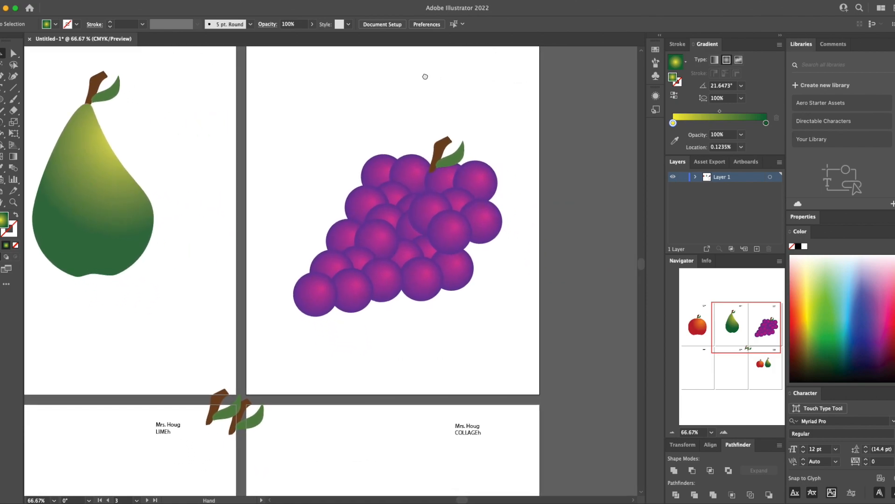
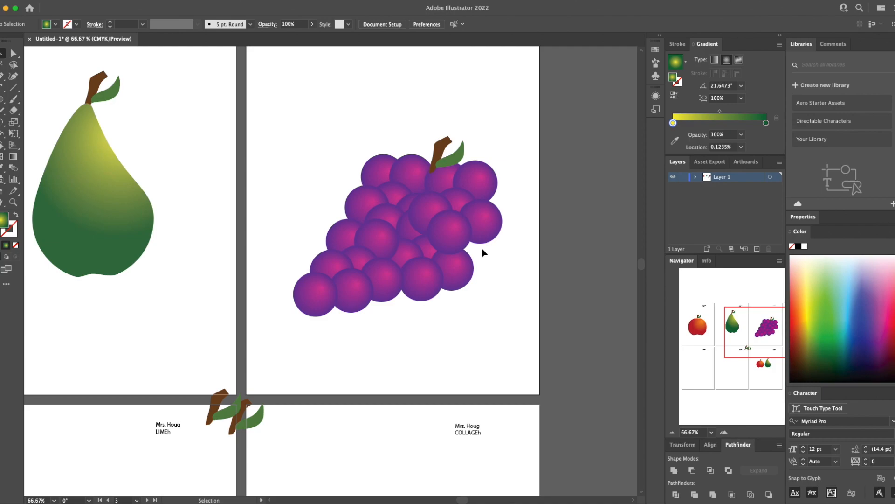
{"action": "left_click_drag", "start_coordinate": [378, 131], "coordinate": [563, 262]}
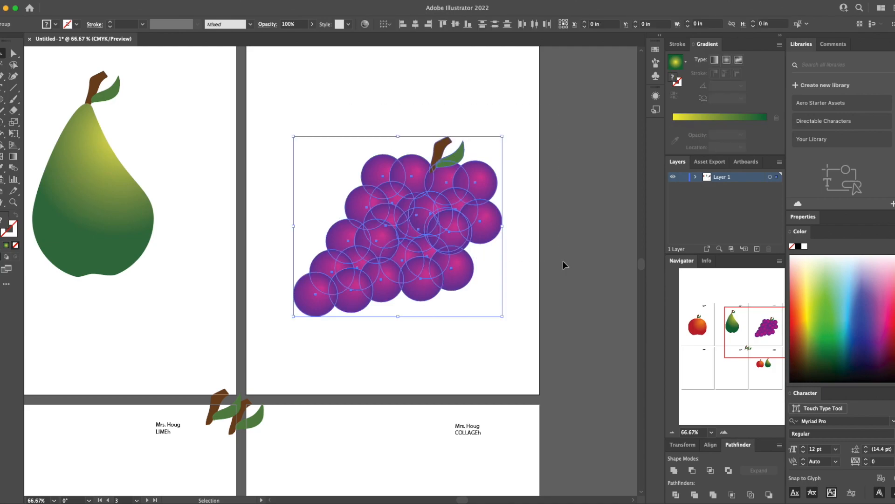
{"action": "left_click", "coordinate": [563, 265]}
{"action": "left_click", "coordinate": [468, 236]}
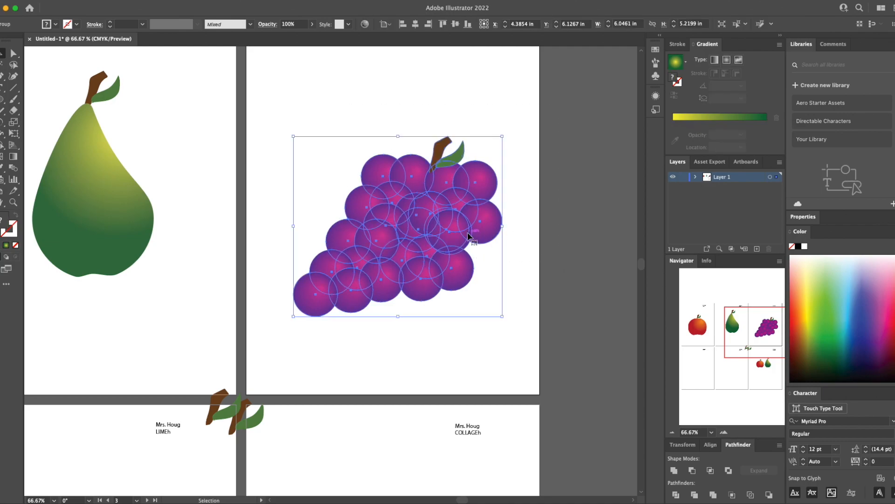
Step: Copy the grape bunch to the sixth artboard, scaled down and overlapping the front of the small apple and pear
{"action": "key", "text": "super+minus"}
{"action": "key", "text": "super+minus"}
{"action": "key", "text": "super+minus"}
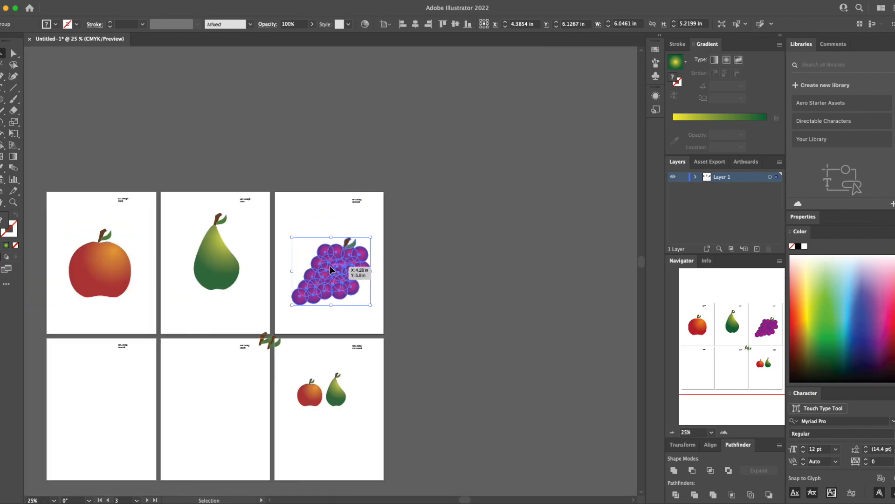
{"action": "left_click_drag", "start_coordinate": [330, 265], "coordinate": [323, 417]}
{"action": "left_click", "coordinate": [411, 364]}
{"action": "left_click_drag", "start_coordinate": [349, 375], "coordinate": [525, 323]}
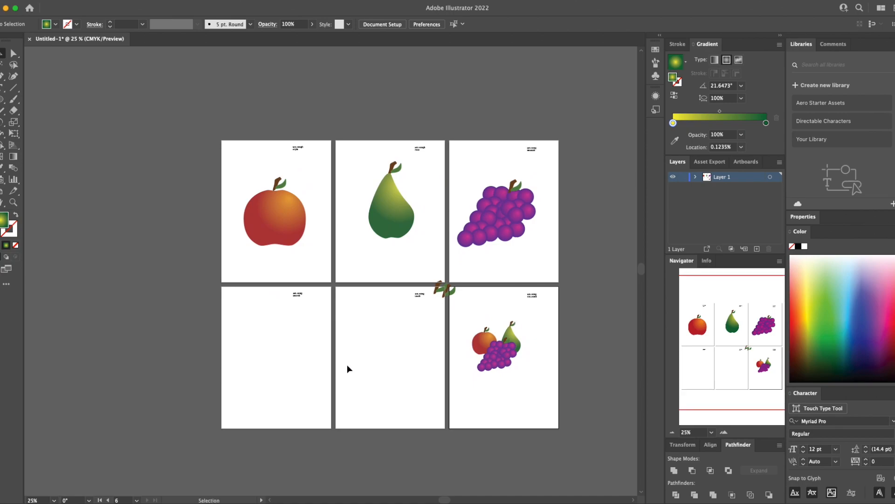
Step: Delete the stray trailing h from the word GRAPE in the fourth artboard's label
{"action": "left_click", "coordinate": [270, 329]}
{"action": "left_click", "coordinate": [293, 294]}
{"action": "key", "text": "a"}
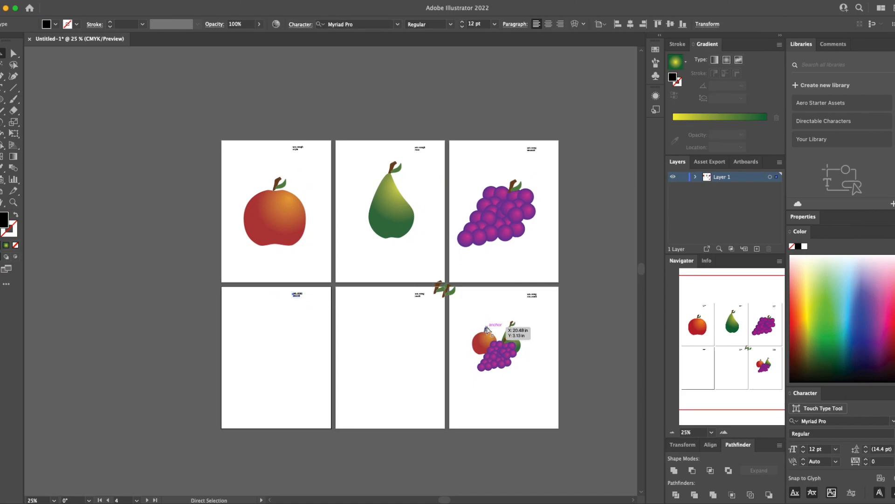
{"action": "key", "text": "super+equal"}
{"action": "key", "text": "super+equal"}
{"action": "key", "text": "super+equal"}
{"action": "key", "text": "super+equal"}
{"action": "key", "text": "super+equal"}
{"action": "key", "text": "super+equal"}
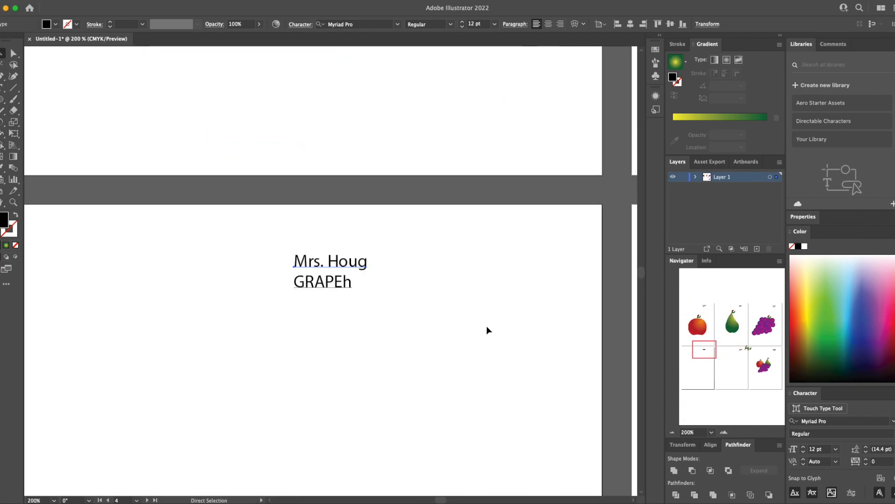
{"action": "double_click", "coordinate": [348, 280]}
{"action": "left_click_drag", "start_coordinate": [344, 282], "coordinate": [351, 284]}
{"action": "key", "text": "BackSpace"}
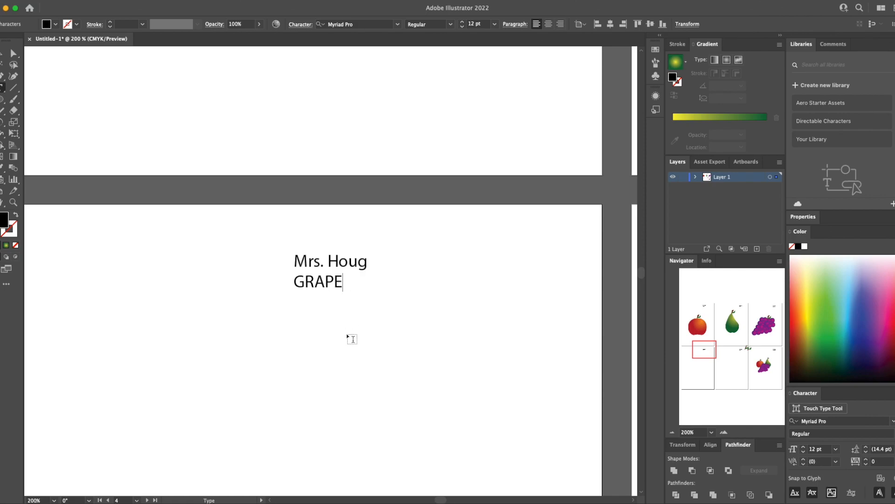
Step: Discard the accidental text box and add the missing final h to the surname in the GRAPE label
{"action": "left_click_drag", "start_coordinate": [319, 335], "coordinate": [363, 274]}
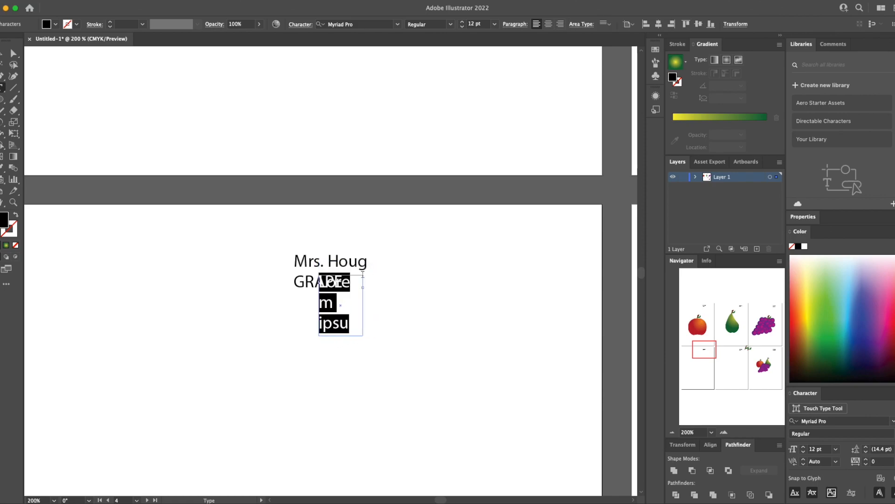
{"action": "key", "text": "super+z"}
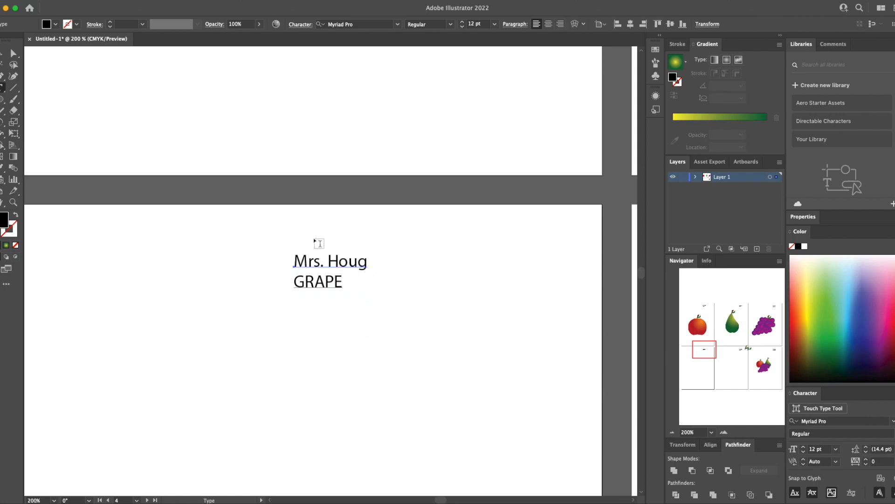
{"action": "left_click", "coordinate": [368, 261]}
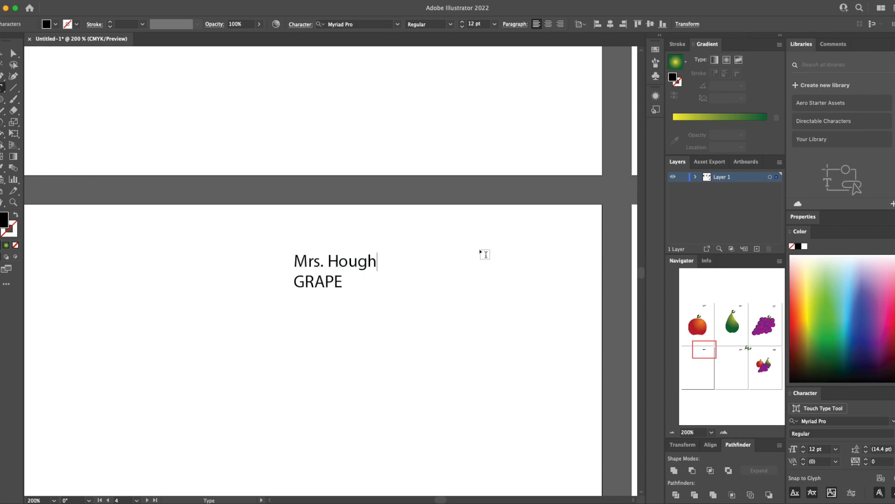
{"action": "key", "text": "Escape"}
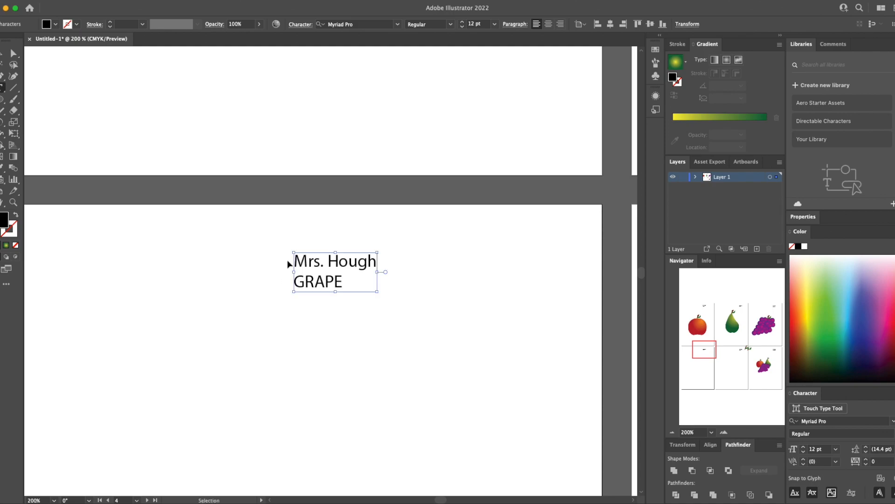
{"action": "left_click_drag", "start_coordinate": [311, 242], "coordinate": [518, 143]}
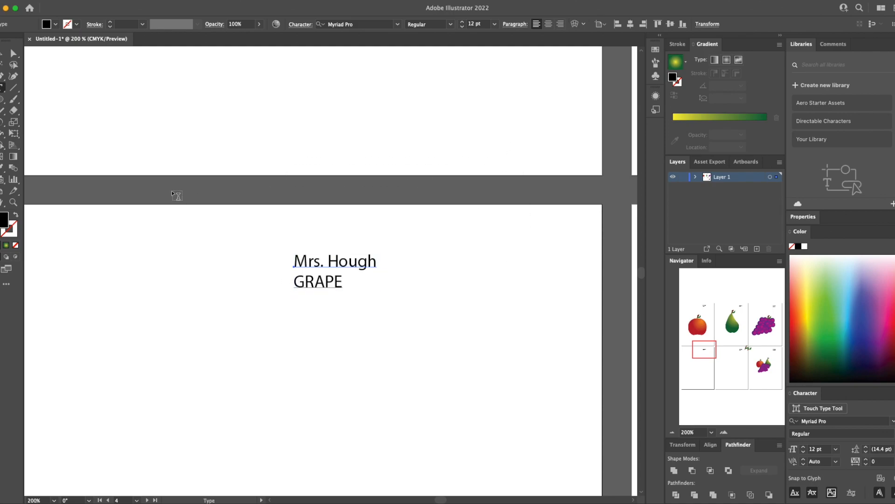
{"action": "key", "text": "v"}
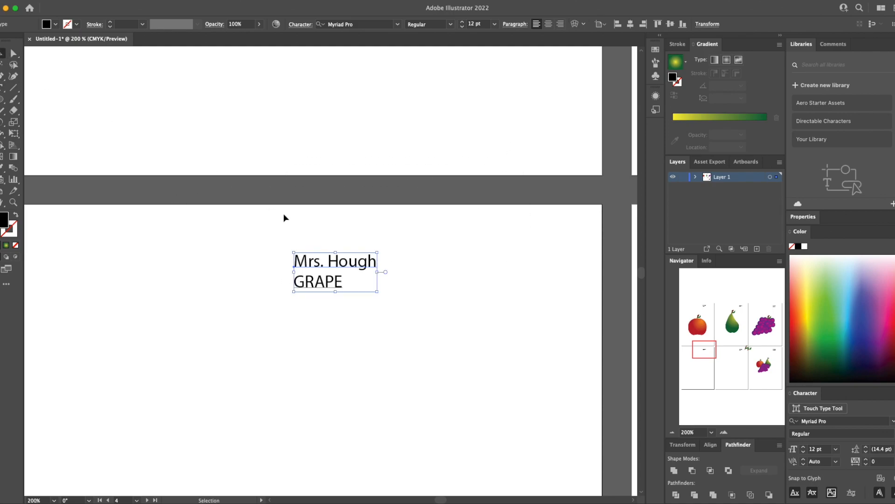
{"action": "key", "text": "space"}
{"action": "left_click_drag", "start_coordinate": [224, 250], "coordinate": [305, 95]}
{"action": "left_click_drag", "start_coordinate": [310, 173], "coordinate": [311, 77]}
{"action": "left_click_drag", "start_coordinate": [322, 229], "coordinate": [388, 198]}
{"action": "key", "text": "a"}
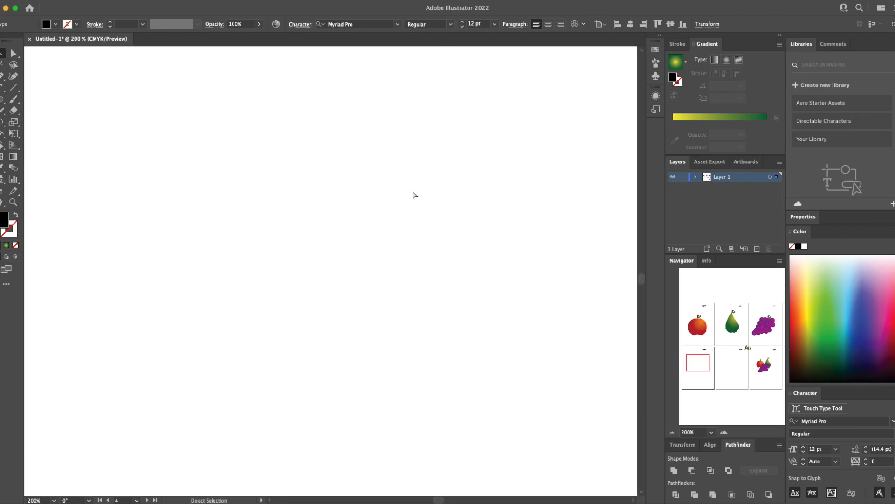
{"action": "key", "text": "super+1"}
{"action": "key", "text": "v"}
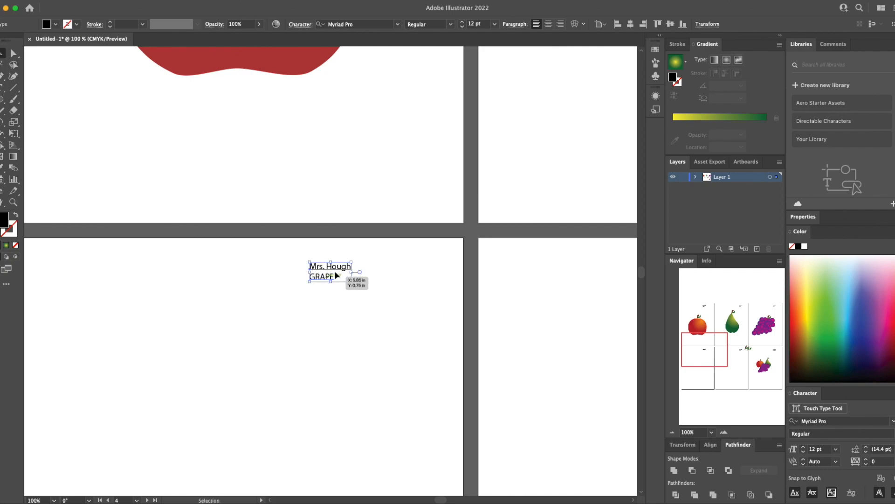
{"action": "key", "text": "super+minus"}
{"action": "key", "text": "super+minus"}
{"action": "key", "text": "super+minus"}
{"action": "key", "text": "super+minus"}
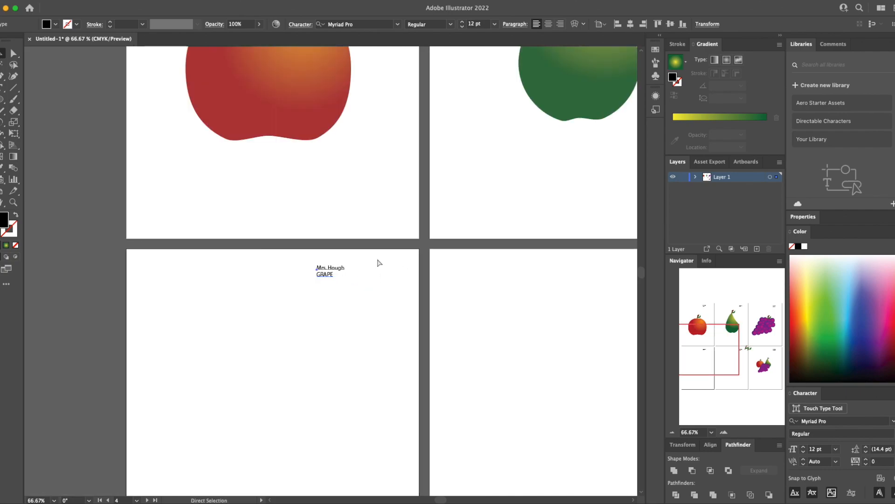
Step: Move the large grape bunch from the third artboard to the fourth artboard, beneath its GRAPE label
{"action": "left_click_drag", "start_coordinate": [510, 208], "coordinate": [293, 353]}
{"action": "left_click", "coordinate": [501, 205]}
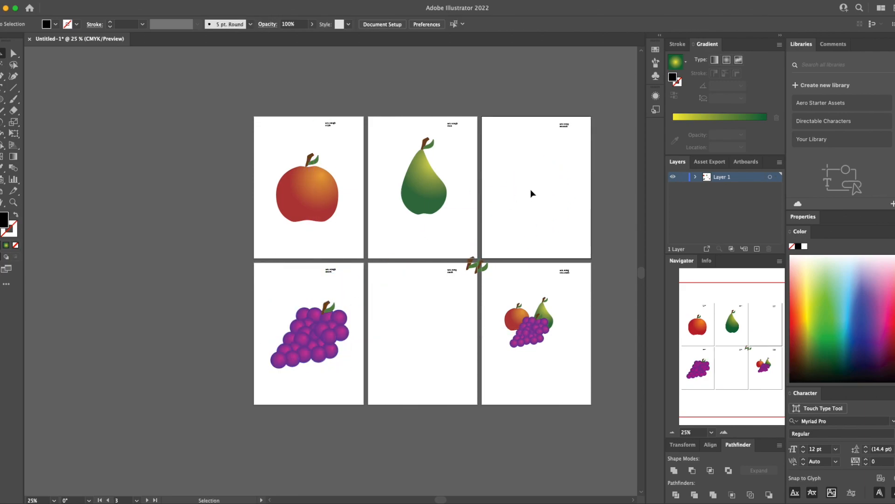
Step: Copy the large apple from the first artboard and paste it onto the empty third artboard
{"action": "key", "text": "a"}
{"action": "key", "text": "super+equal"}
{"action": "key", "text": "super+equal"}
{"action": "key", "text": "space"}
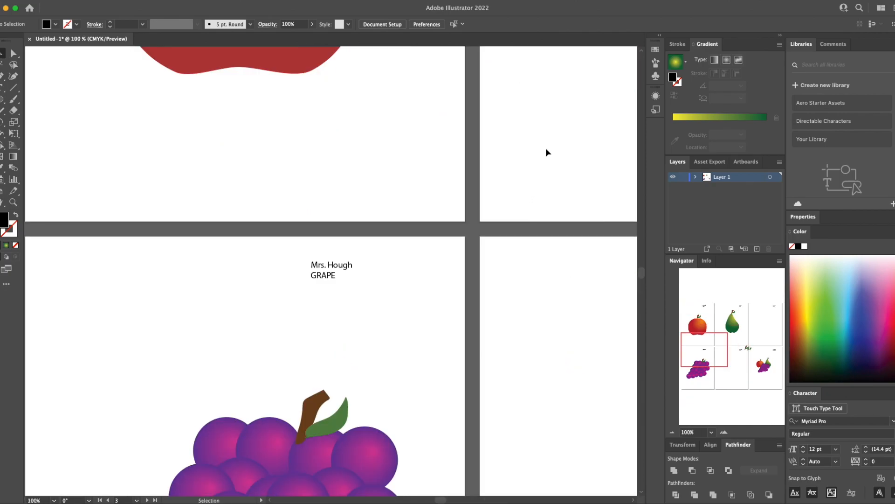
{"action": "left_click_drag", "start_coordinate": [546, 150], "coordinate": [341, 324]}
{"action": "left_click", "coordinate": [79, 223]}
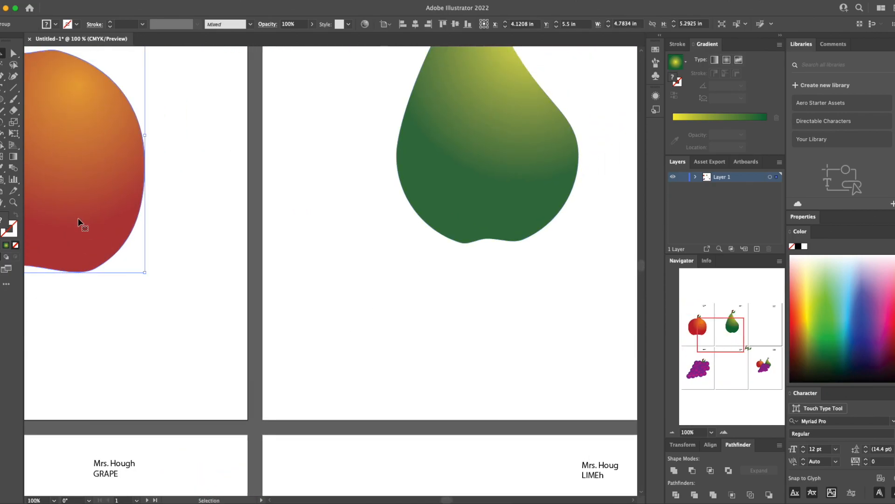
{"action": "key", "text": "super+c"}
{"action": "key", "text": "space"}
{"action": "left_click_drag", "start_coordinate": [384, 149], "coordinate": [176, 219]}
{"action": "left_click_drag", "start_coordinate": [427, 199], "coordinate": [260, 231]}
{"action": "left_click_drag", "start_coordinate": [418, 231], "coordinate": [232, 252]}
{"action": "left_click", "coordinate": [291, 250]}
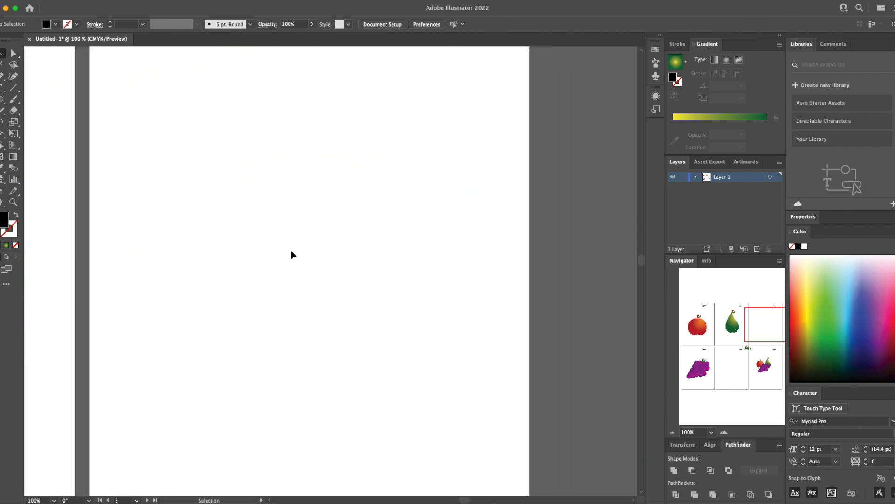
{"action": "key", "text": "super+v"}
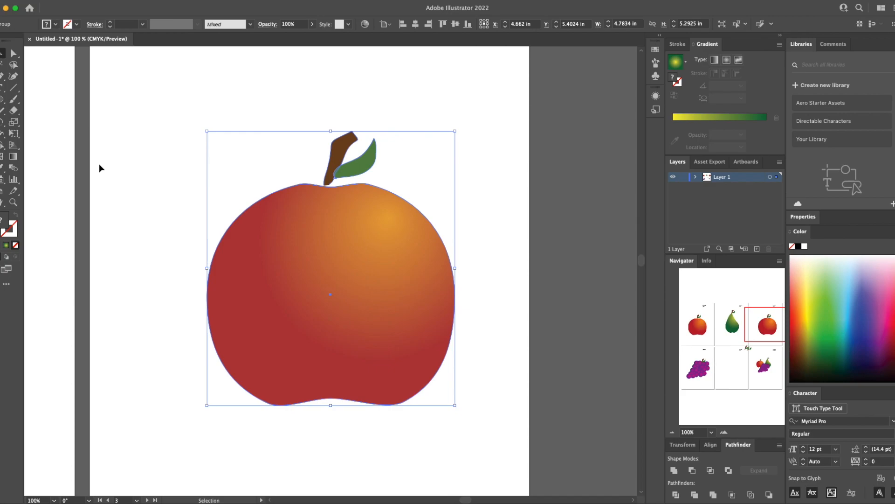
Step: Delete the two anchor points on either side of the stem dip at the top of the pasted apple
{"action": "left_click", "coordinate": [8, 56]}
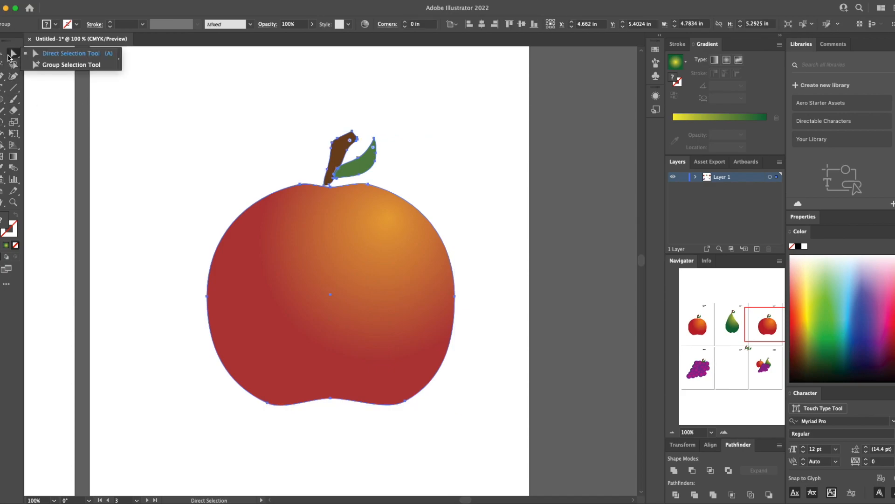
{"action": "left_click", "coordinate": [302, 185]}
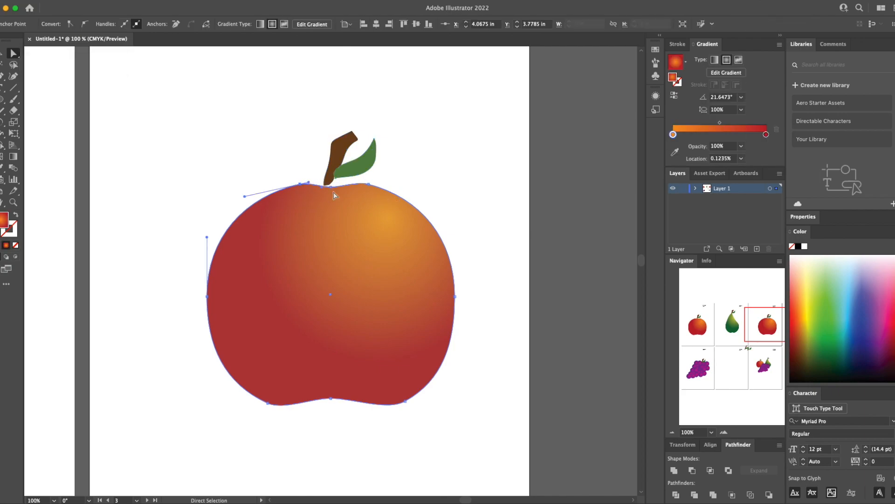
{"action": "left_click", "coordinate": [368, 184]}
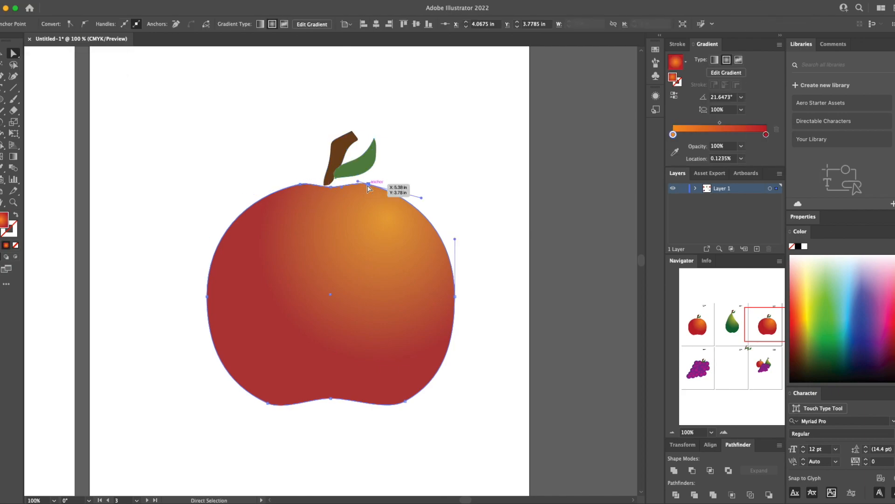
{"action": "left_click", "coordinate": [300, 184]}
{"action": "left_click", "coordinate": [2, 76]}
{"action": "left_click", "coordinate": [2, 77]}
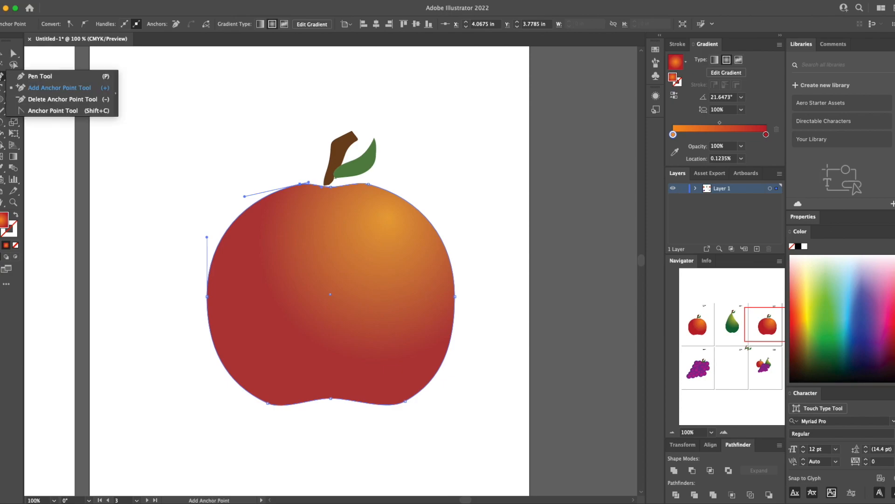
{"action": "left_click", "coordinate": [55, 101]}
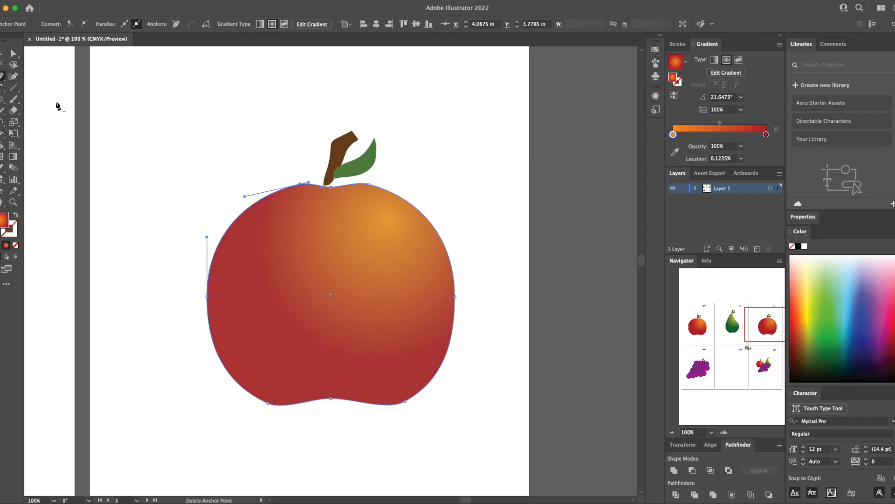
{"action": "left_click", "coordinate": [301, 186]}
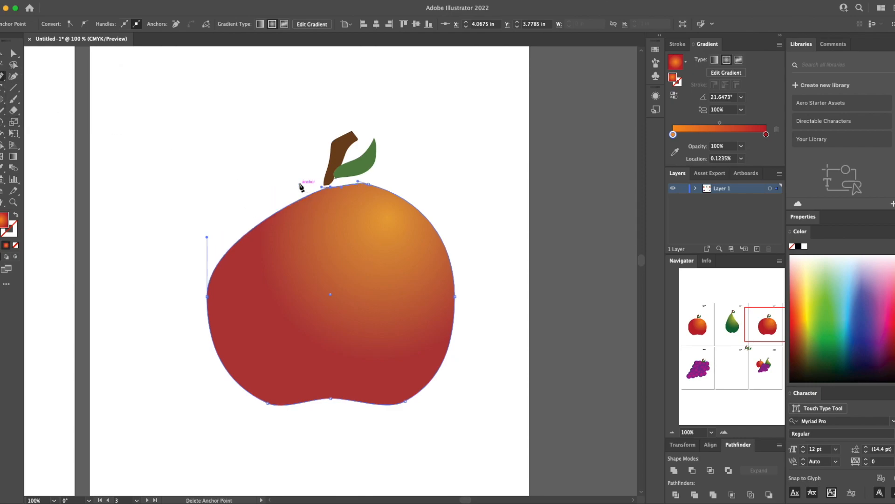
{"action": "left_click", "coordinate": [366, 186]}
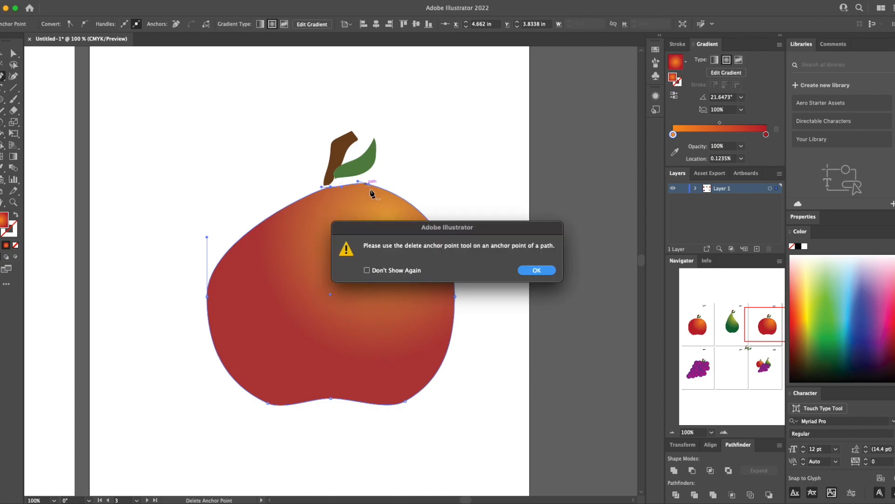
{"action": "left_click", "coordinate": [537, 270]}
{"action": "left_click", "coordinate": [358, 182]}
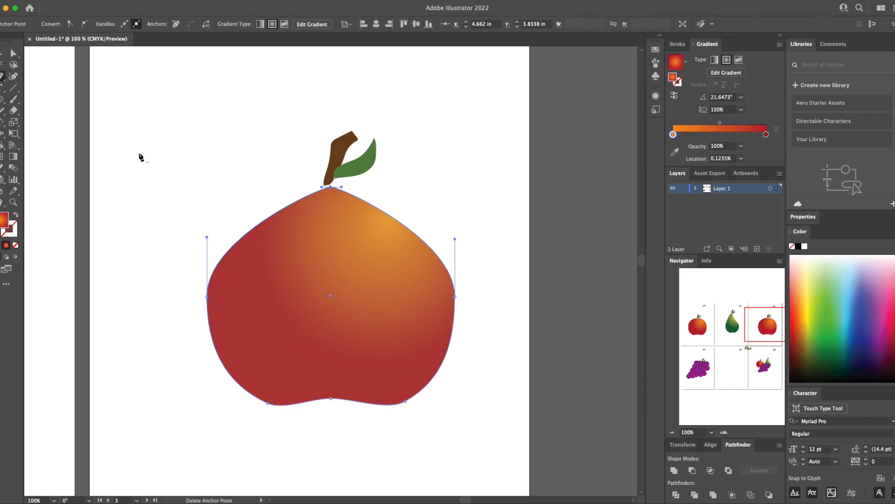
Step: Lengthen both direction handles of the apple copy's top-center anchor point horizontally to give it a smooth rounded top
{"action": "left_click", "coordinate": [12, 54]}
{"action": "left_click", "coordinate": [190, 176]}
{"action": "left_click", "coordinate": [208, 303]}
{"action": "left_click", "coordinate": [207, 297]}
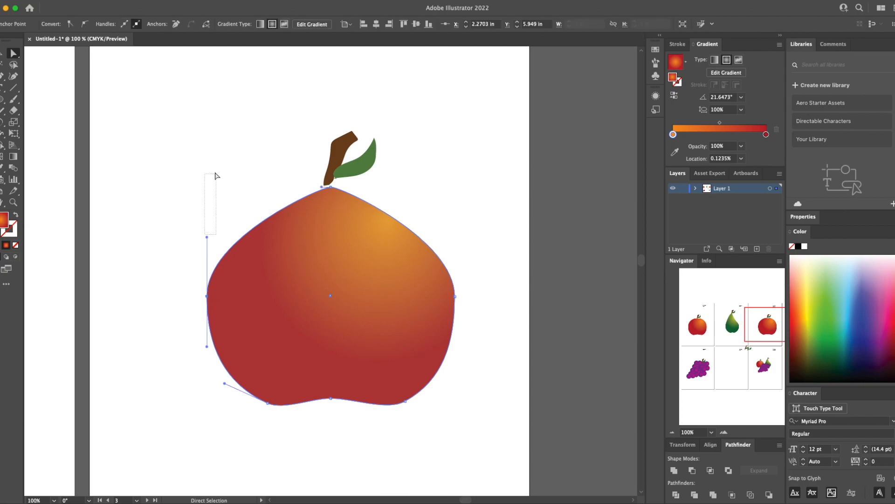
{"action": "left_click", "coordinate": [217, 174]}
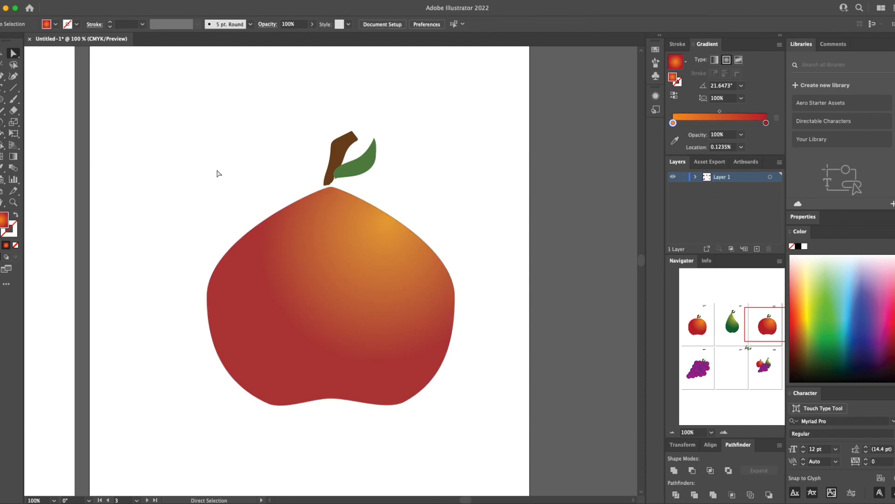
{"action": "left_click", "coordinate": [324, 188]}
{"action": "left_click_drag", "start_coordinate": [322, 187], "coordinate": [254, 185]}
{"action": "left_click_drag", "start_coordinate": [342, 187], "coordinate": [397, 187]}
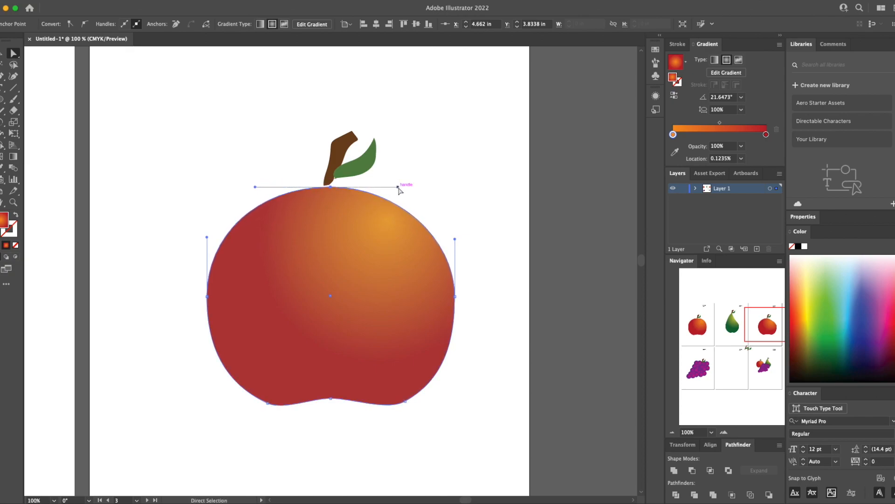
Step: Pull the bottom-center anchor point of the fruit body downward to turn the notch into a rounded base
{"action": "left_click", "coordinate": [331, 402]}
{"action": "left_click_drag", "start_coordinate": [331, 402], "coordinate": [331, 420]}
{"action": "left_click", "coordinate": [334, 435]}
{"action": "left_click", "coordinate": [421, 414]}
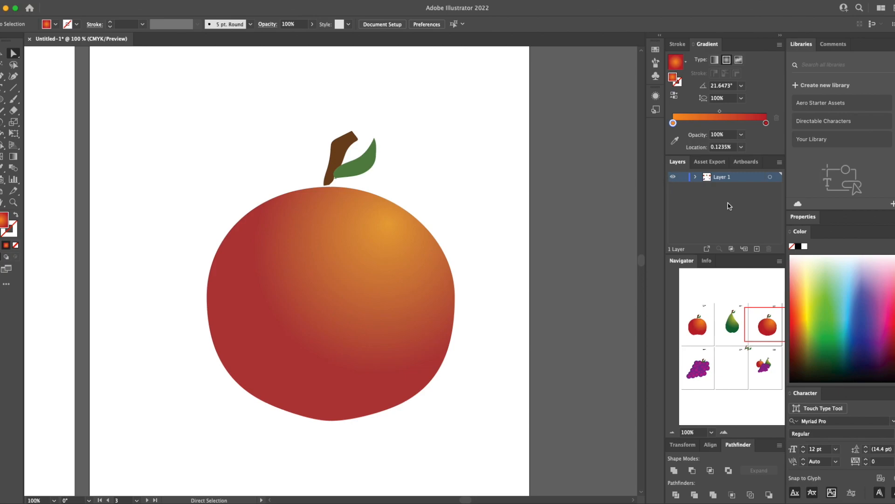
{"action": "double_click", "coordinate": [766, 123]}
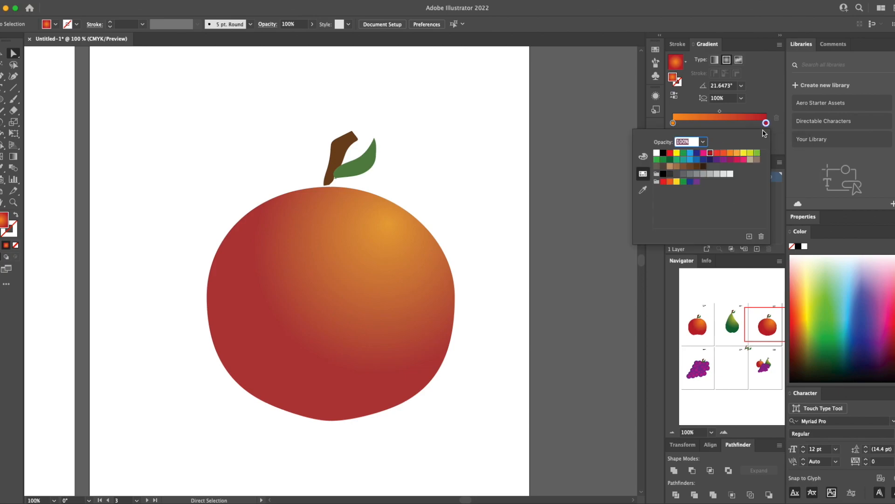
{"action": "left_click", "coordinate": [670, 182]}
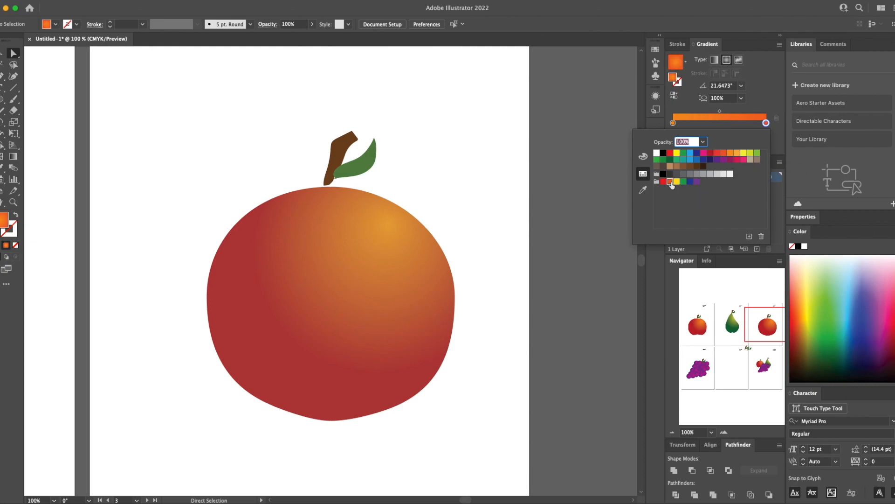
{"action": "double_click", "coordinate": [672, 124]}
Step: Select the rounded fruit body on the third artboard and change its outer gradient stop to bright orange
{"action": "left_click", "coordinate": [362, 284]}
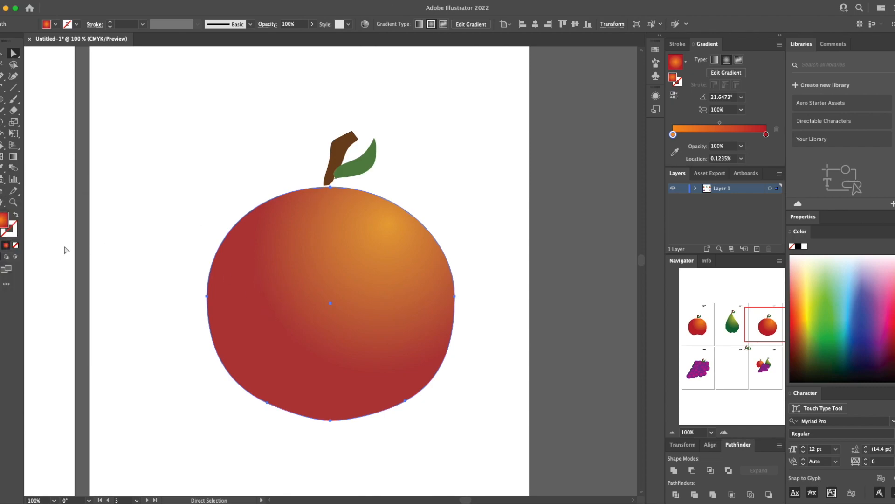
{"action": "double_click", "coordinate": [767, 135]}
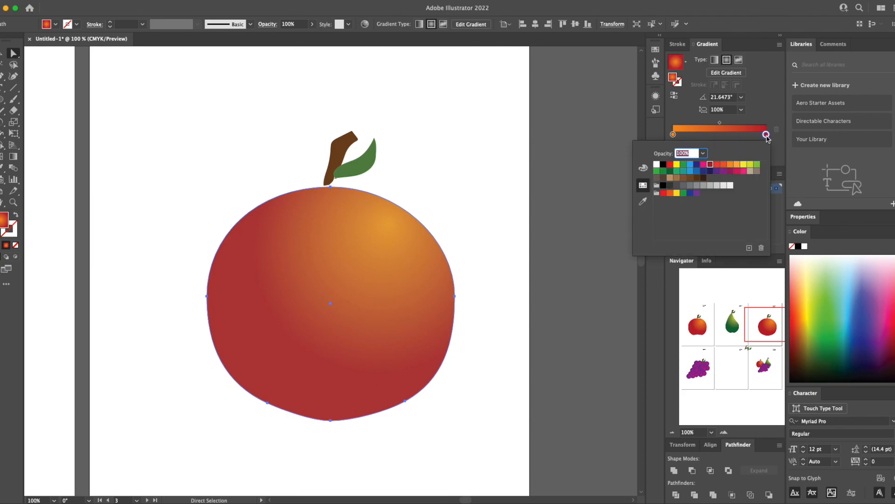
{"action": "left_click", "coordinate": [670, 193]}
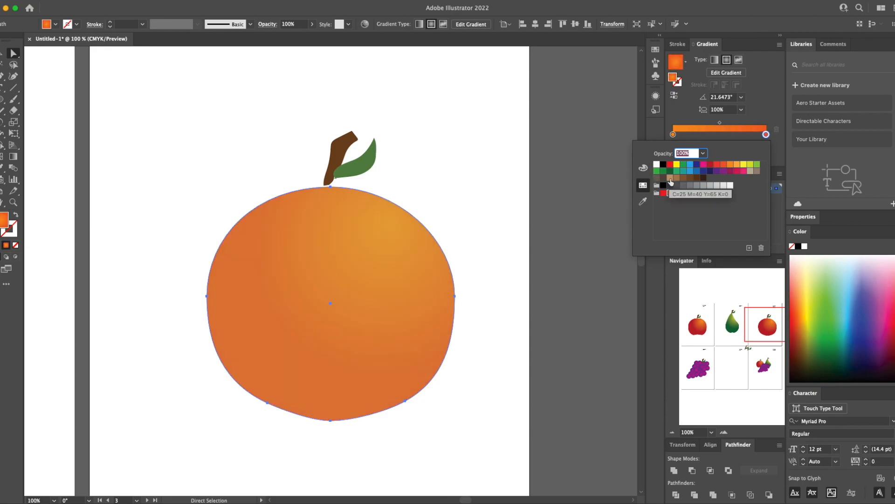
Step: Change the fruit body's inner gradient stop to a golden orange of about C=7 M=46 Y=100 K=0
{"action": "left_click", "coordinate": [673, 134]}
{"action": "double_click", "coordinate": [673, 134]}
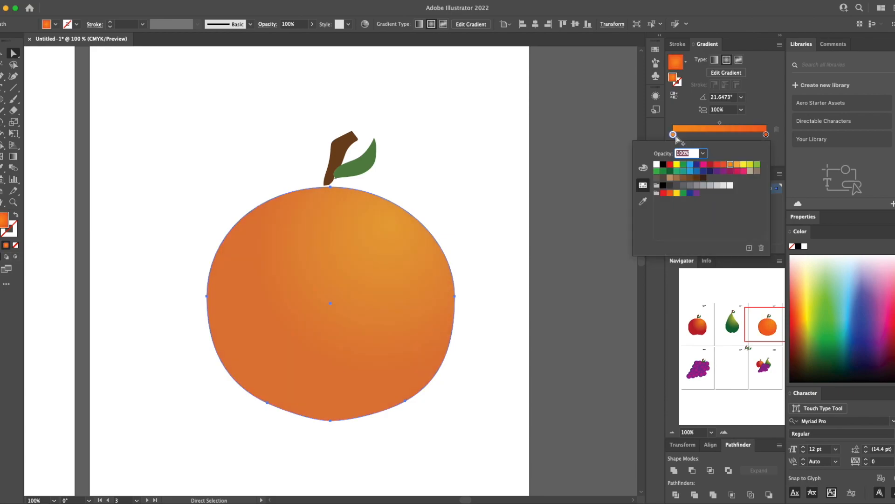
{"action": "left_click", "coordinate": [677, 164]}
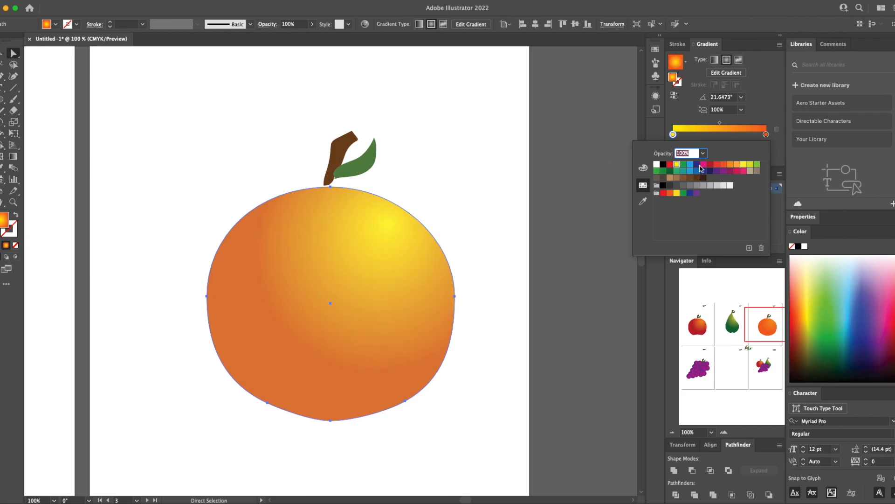
{"action": "left_click", "coordinate": [731, 165]}
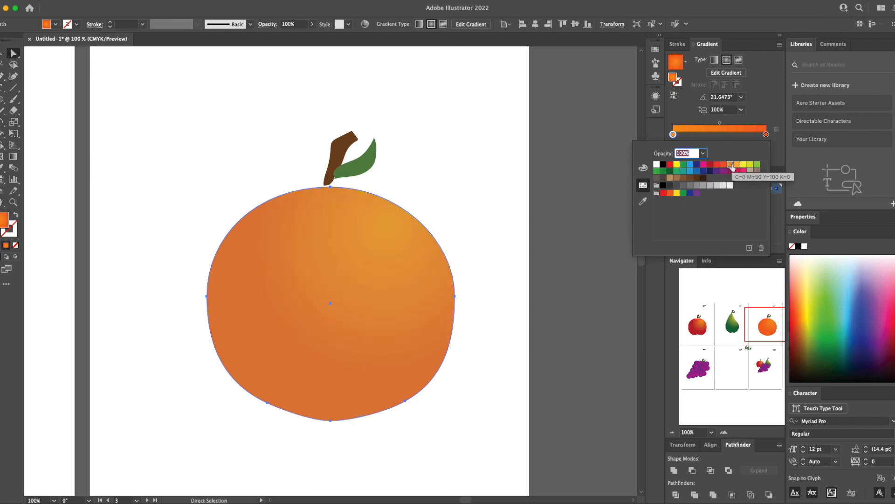
{"action": "left_click", "coordinate": [738, 167]}
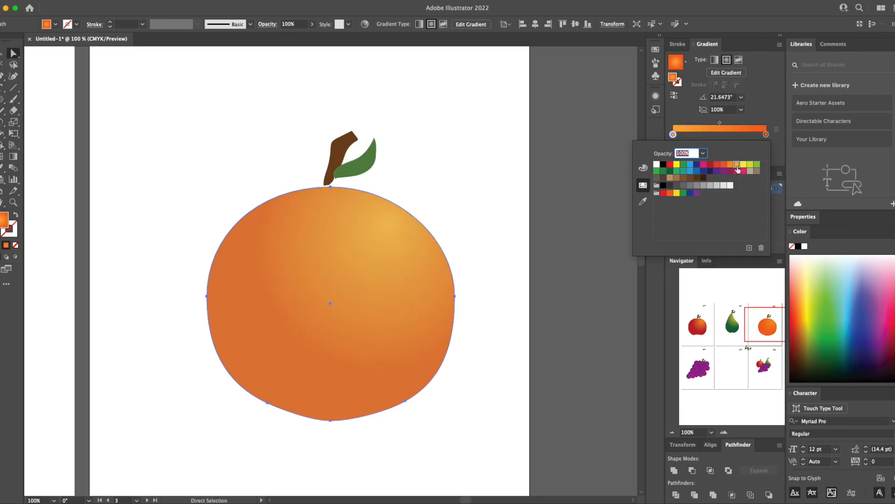
{"action": "left_click", "coordinate": [643, 167]}
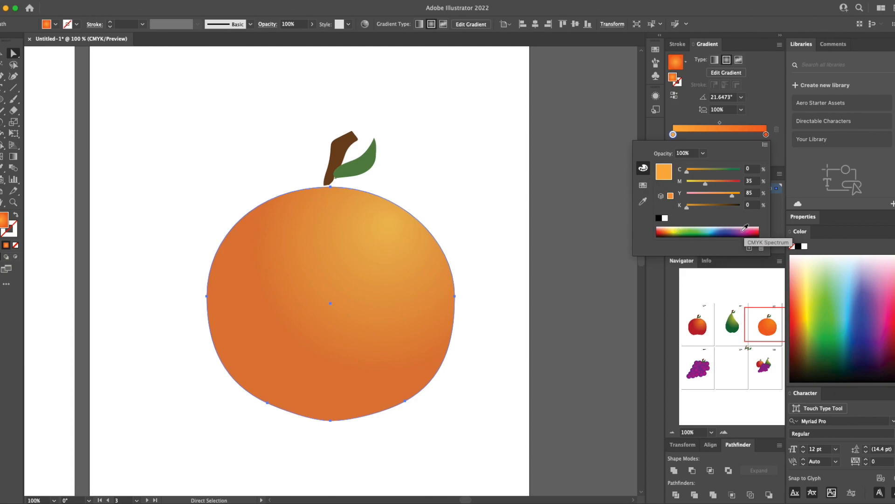
{"action": "left_click_drag", "start_coordinate": [672, 226], "coordinate": [671, 227]}
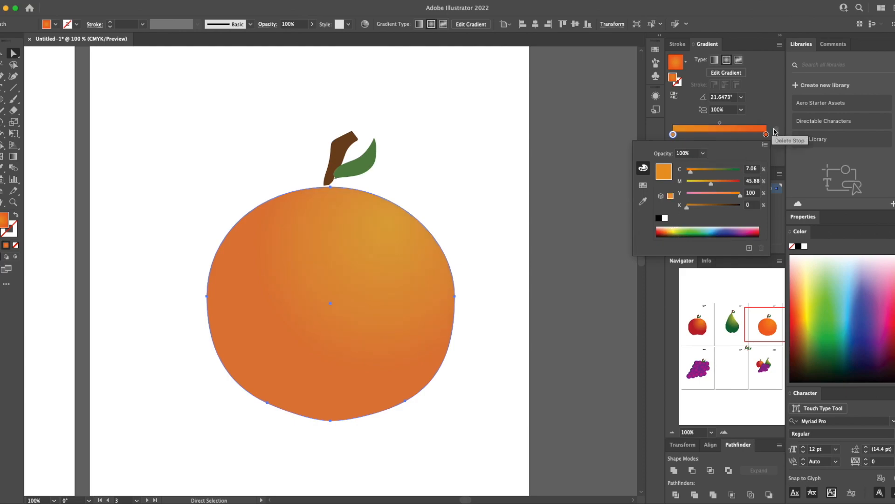
Step: Shift the golden orange stop inward along the gradient and add a yellow stop before it at about 8.5%
{"action": "left_click_drag", "start_coordinate": [673, 134], "coordinate": [692, 136]}
{"action": "left_click", "coordinate": [680, 135]}
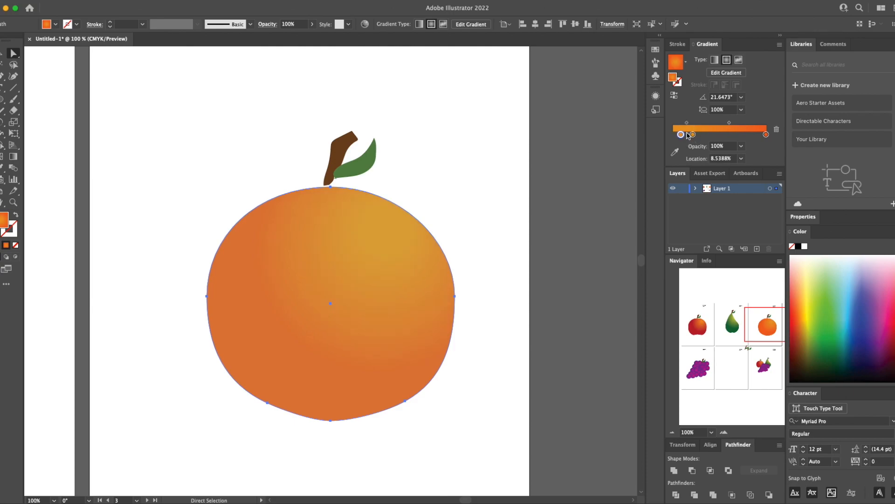
{"action": "double_click", "coordinate": [681, 135]}
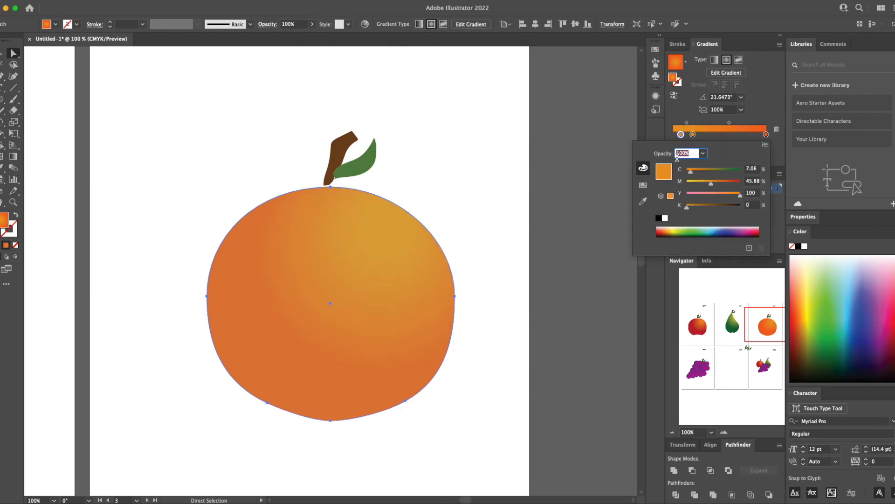
{"action": "left_click", "coordinate": [643, 185]}
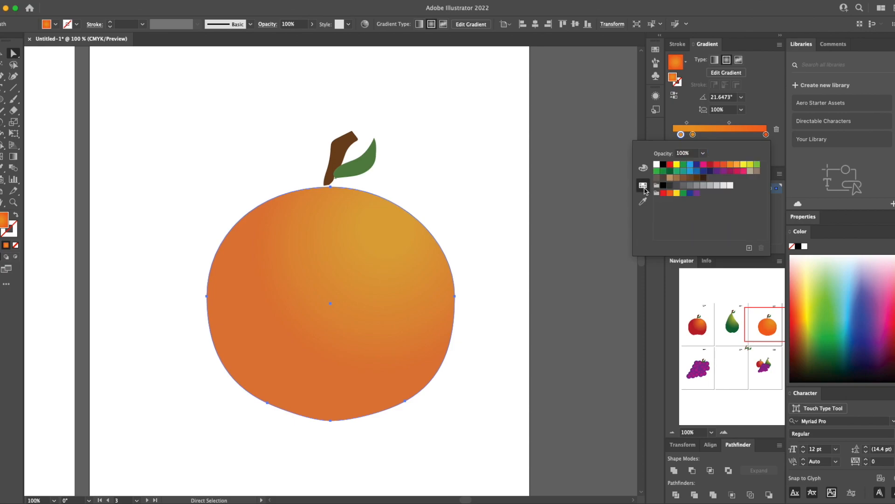
{"action": "left_click", "coordinate": [677, 164]}
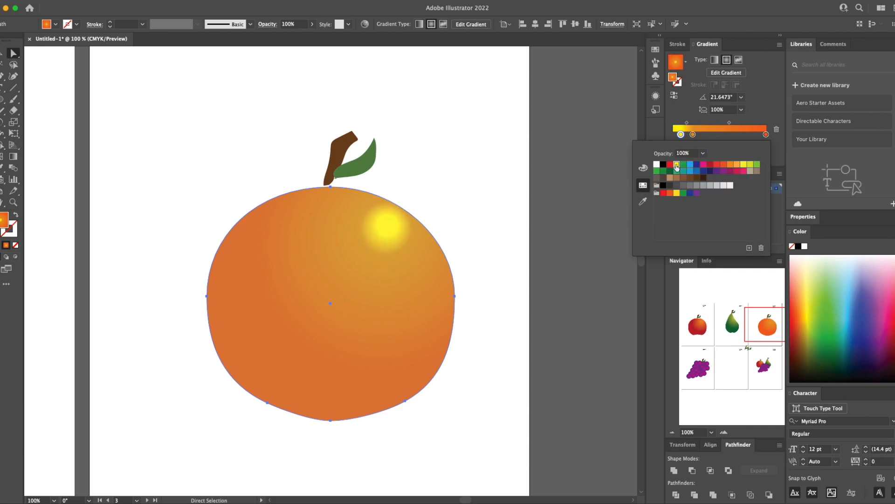
Step: Spread out the highlight with the yellow stop at the gradient's start and the golden orange stop at about 40%
{"action": "left_click", "coordinate": [680, 135]}
{"action": "left_click_drag", "start_coordinate": [680, 135], "coordinate": [710, 135]}
{"action": "left_click", "coordinate": [693, 135]}
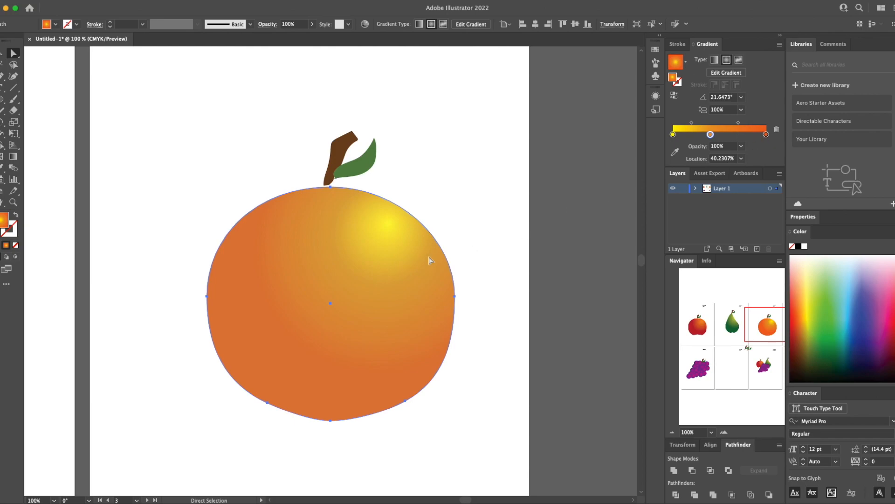
Step: Select the whole orange on the third artboard, including its stem and leaf
{"action": "key", "text": "v"}
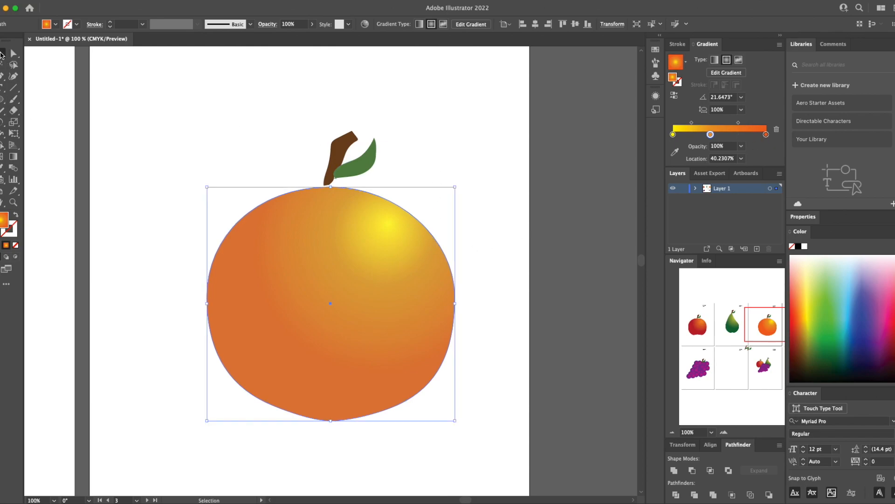
{"action": "left_click", "coordinate": [385, 238]}
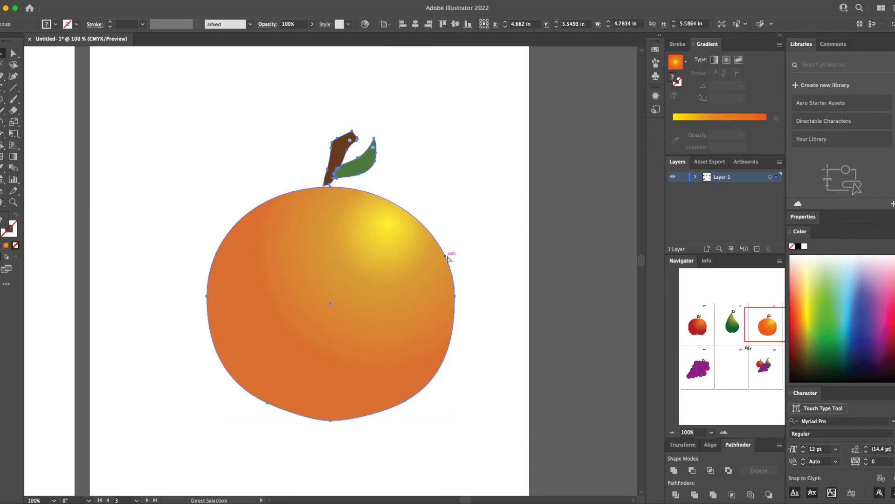
{"action": "key", "text": "super+minus"}
{"action": "key", "text": "super+minus"}
{"action": "key", "text": "super+minus"}
{"action": "key", "text": "super+minus"}
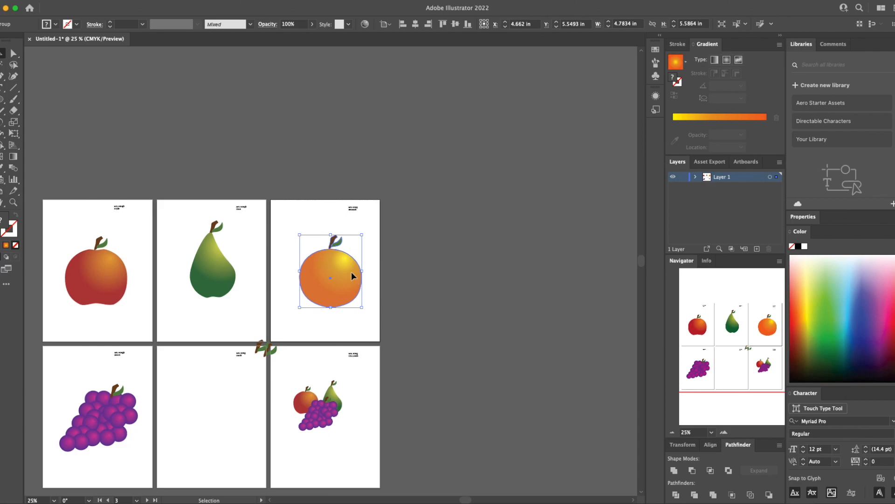
{"action": "left_click_drag", "start_coordinate": [351, 271], "coordinate": [396, 433]}
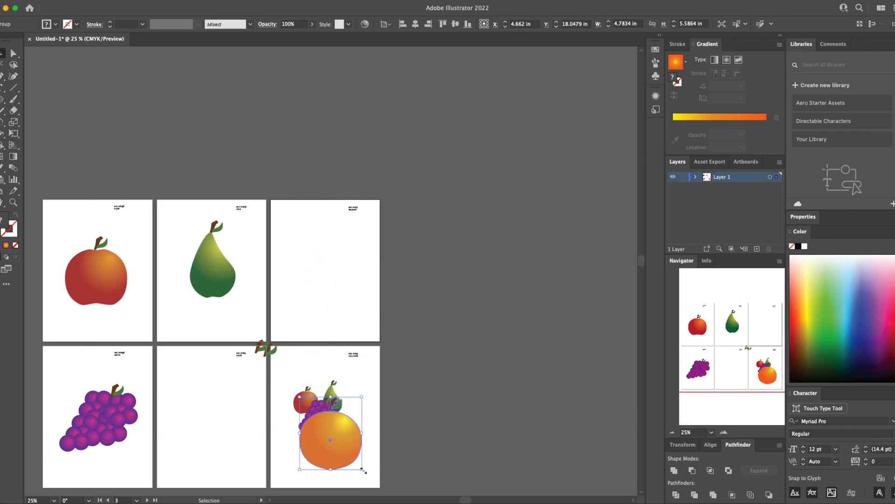
{"action": "key", "text": "super+z"}
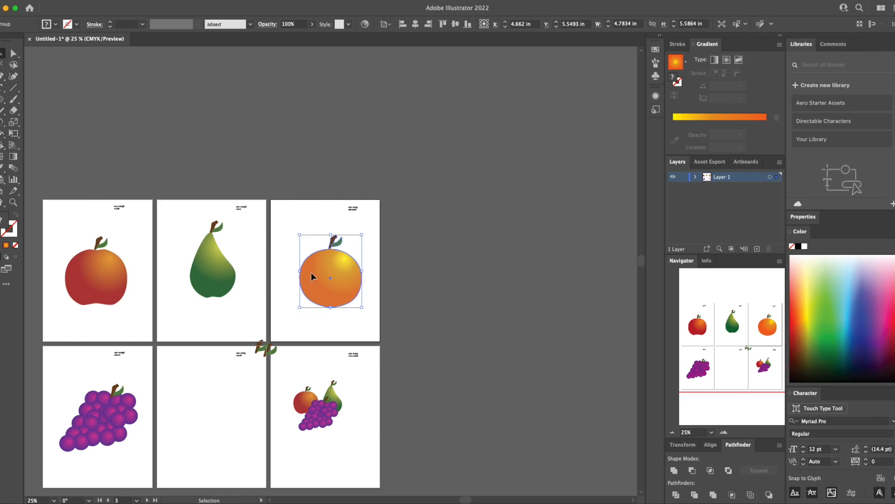
{"action": "left_click_drag", "start_coordinate": [311, 272], "coordinate": [362, 475]}
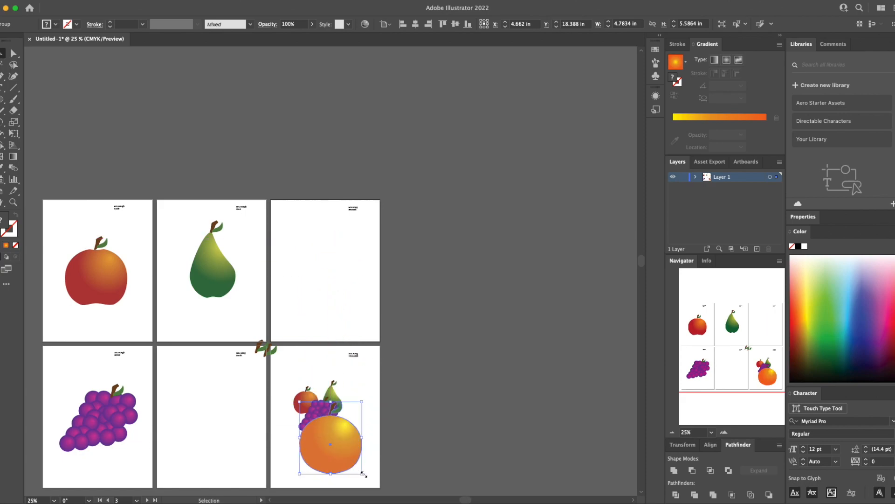
{"action": "key", "text": "super+z"}
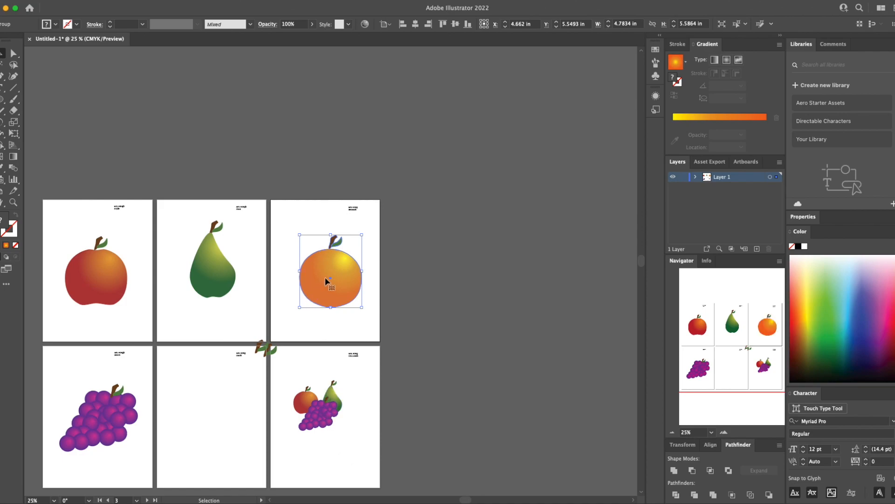
Step: Copy the orange onto the collage artboard and scale it down to sit beside the pear and grapes
{"action": "left_click_drag", "start_coordinate": [326, 281], "coordinate": [345, 443]}
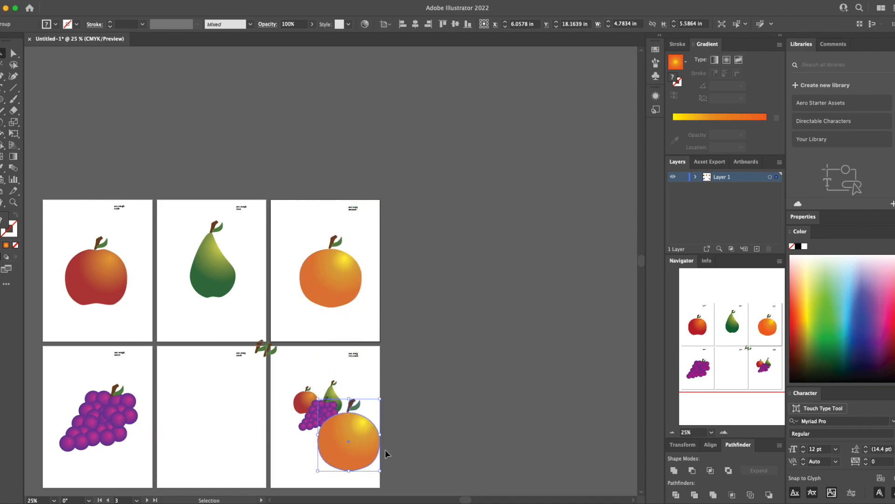
{"action": "left_click_drag", "start_coordinate": [380, 470], "coordinate": [346, 409]}
{"action": "left_click", "coordinate": [402, 393]}
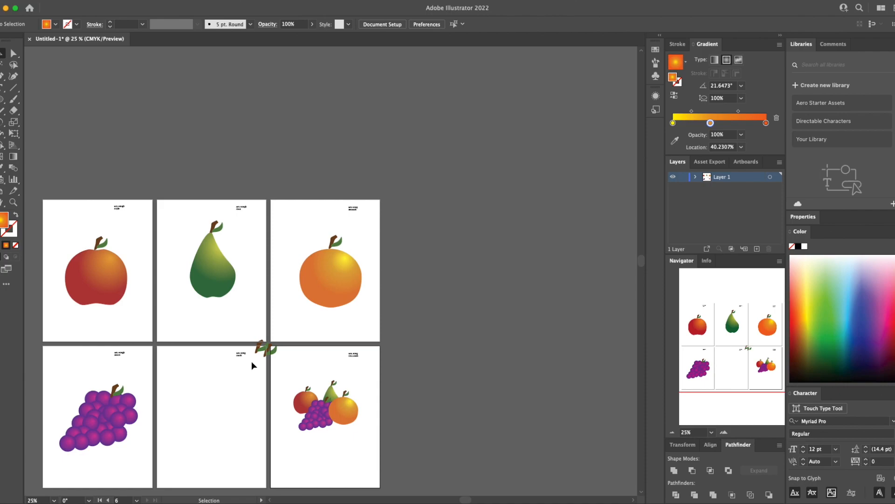
Step: Delete the leftover stem-and-leaf pieces lying between the artboards
{"action": "left_click", "coordinate": [269, 345]}
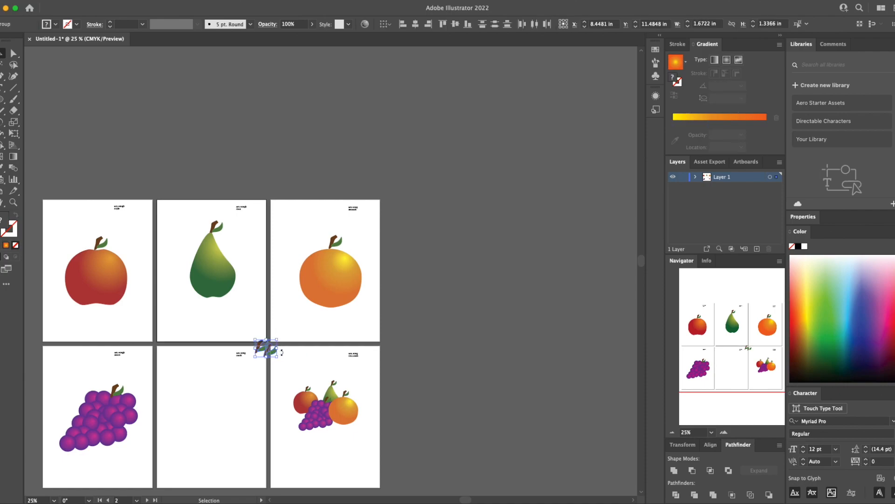
{"action": "key", "text": "Delete"}
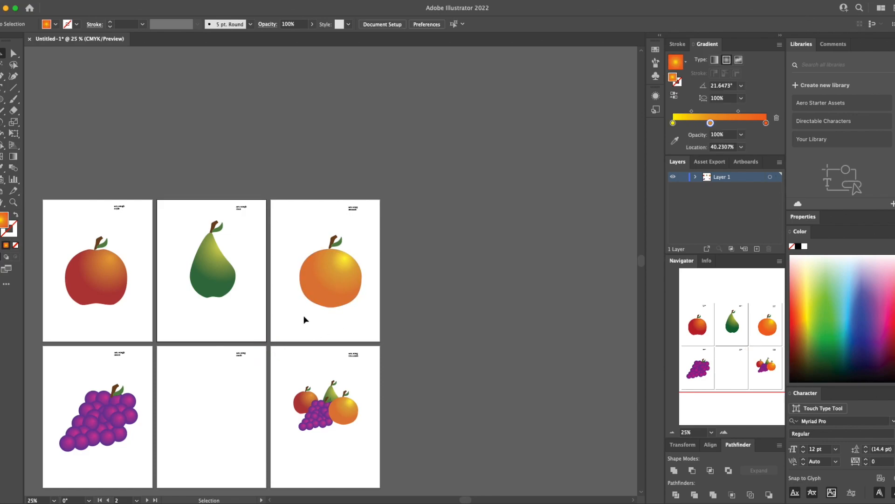
{"action": "key", "text": "h"}
{"action": "left_click_drag", "start_coordinate": [214, 331], "coordinate": [345, 257]}
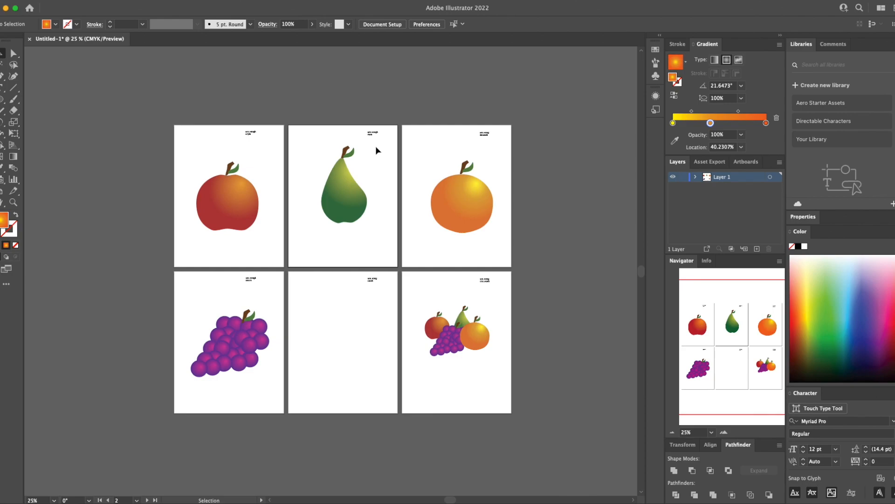
Step: Save the document to Creative Cloud under the name eh_fruit
{"action": "left_click", "coordinate": [56, 1]}
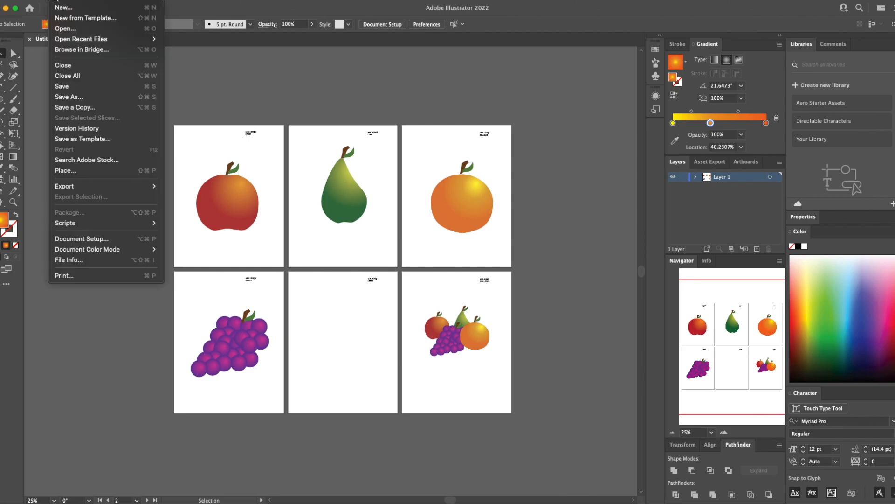
{"action": "left_click", "coordinate": [77, 87]}
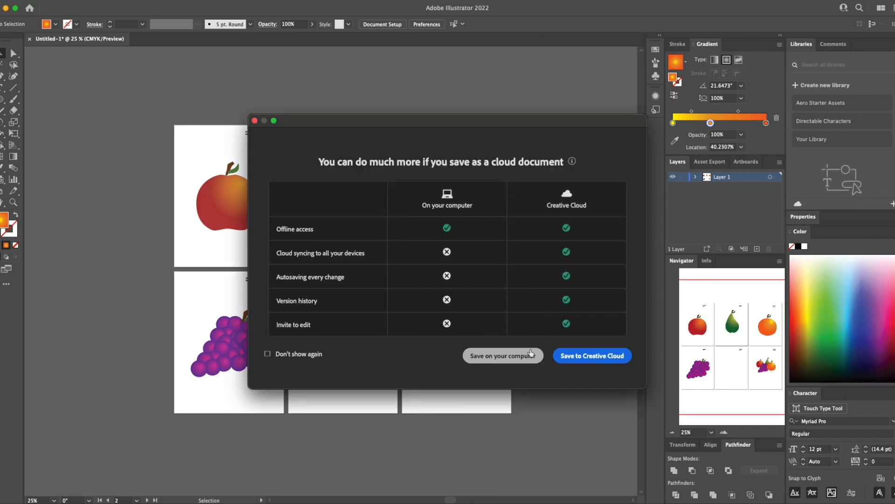
{"action": "left_click", "coordinate": [595, 355]}
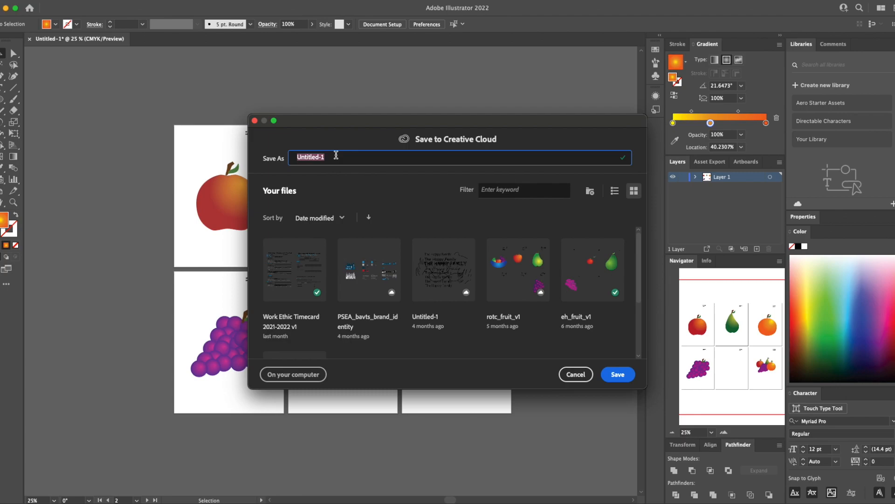
{"action": "type", "text": "eh_fruit"}
{"action": "left_click", "coordinate": [617, 374]}
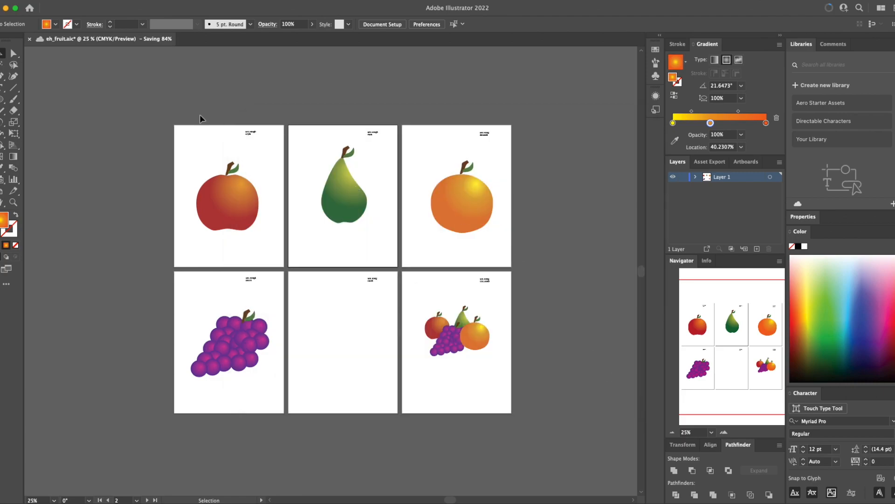